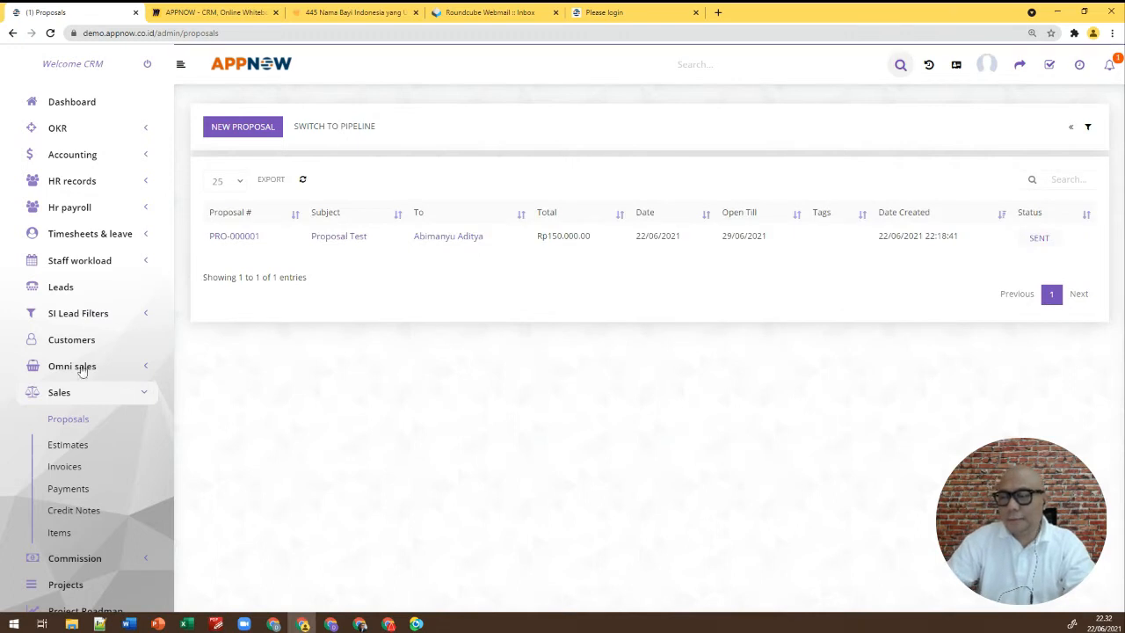
Browse the Estimates, Invoices and Payments lists, then open the Sales Items list
{"action": "left_click", "coordinate": [78, 447]}
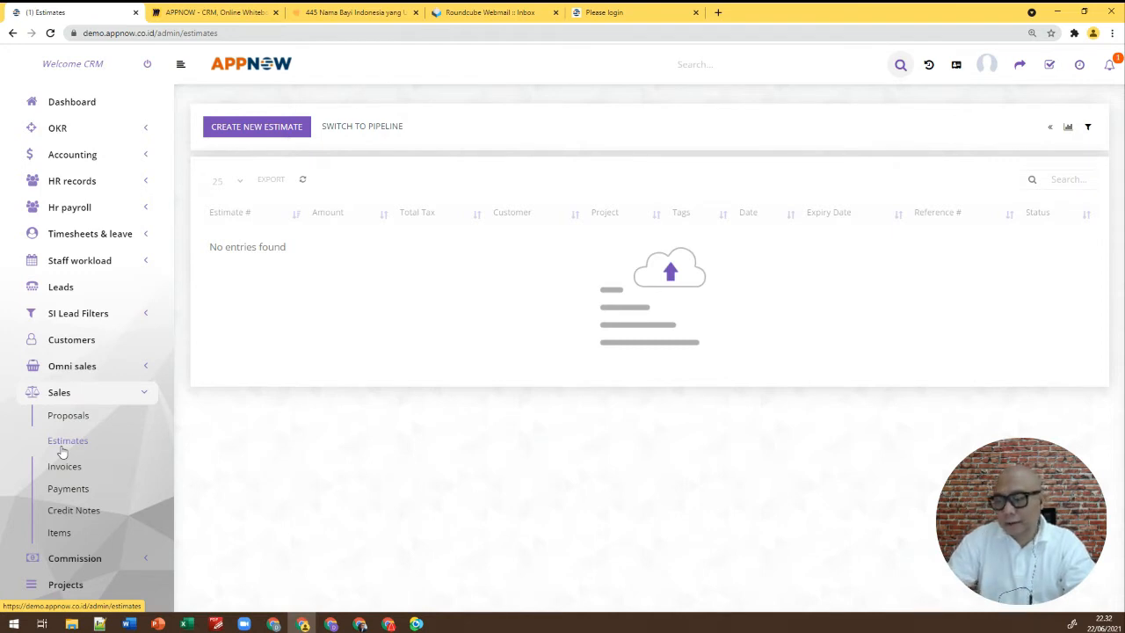
{"action": "left_click", "coordinate": [69, 470]}
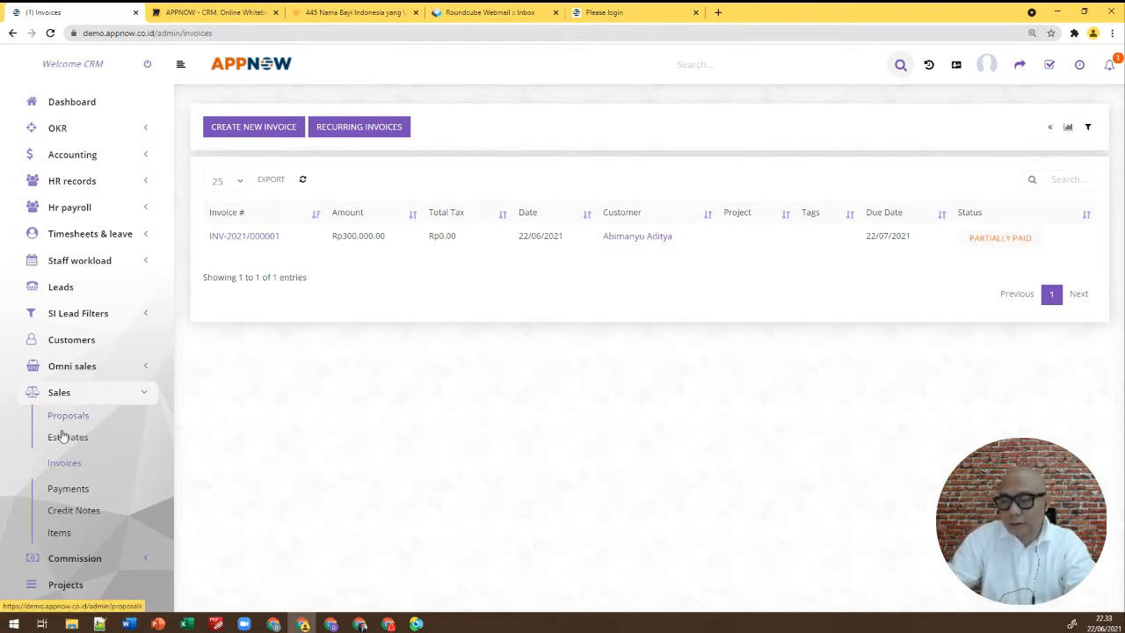
{"action": "left_click", "coordinate": [63, 491]}
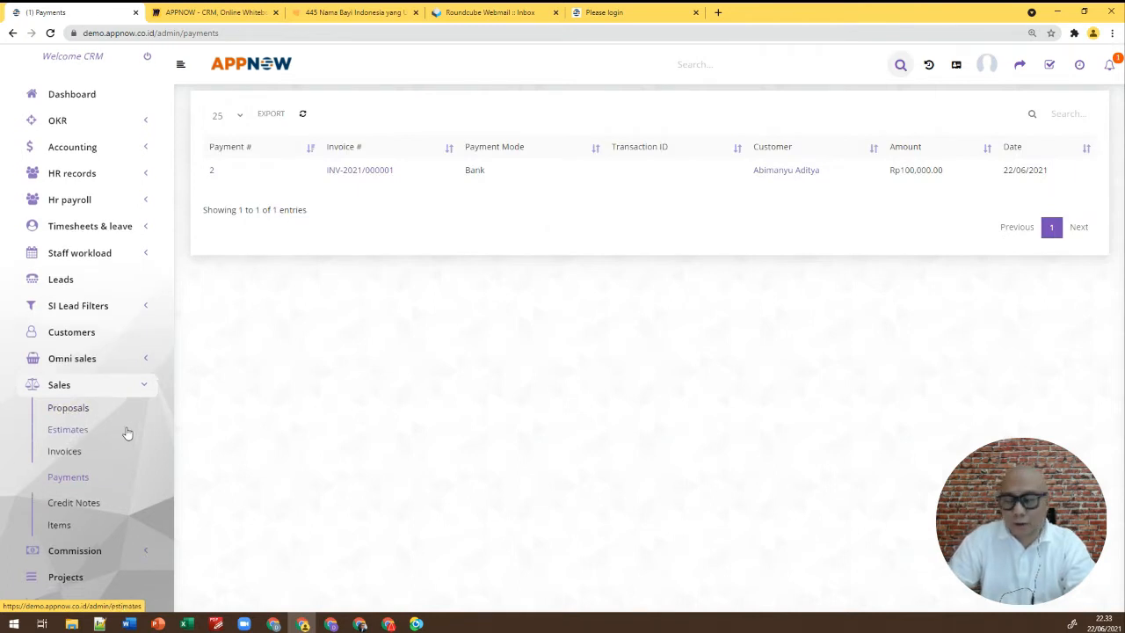
{"action": "scroll", "coordinate": [126, 431], "scroll_direction": "down", "scroll_amount": 3}
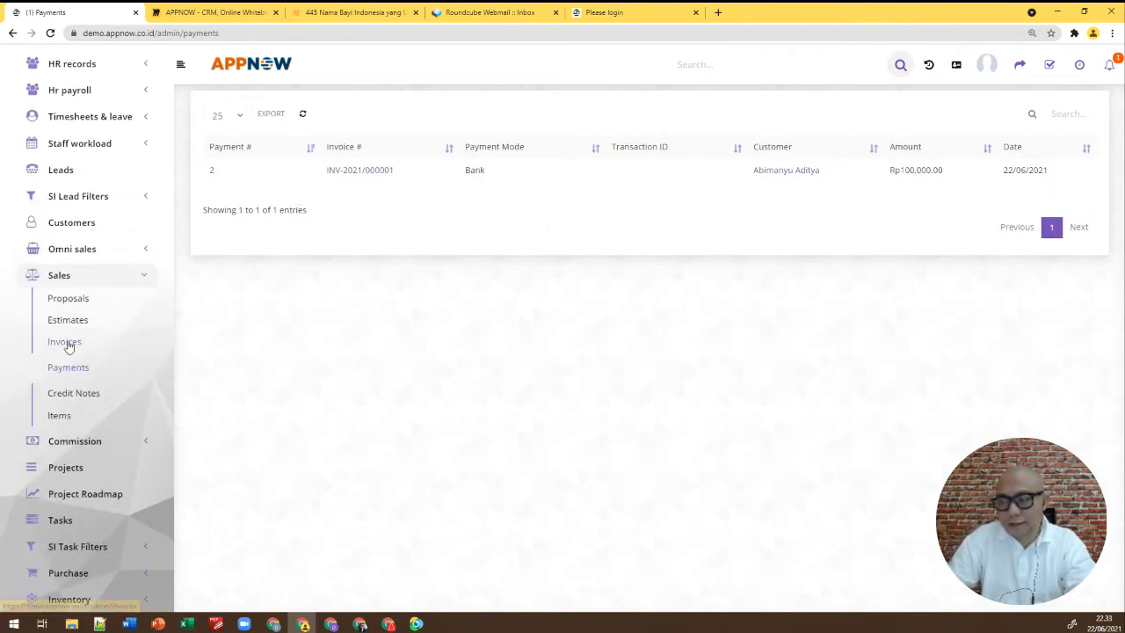
{"action": "left_click", "coordinate": [59, 416]}
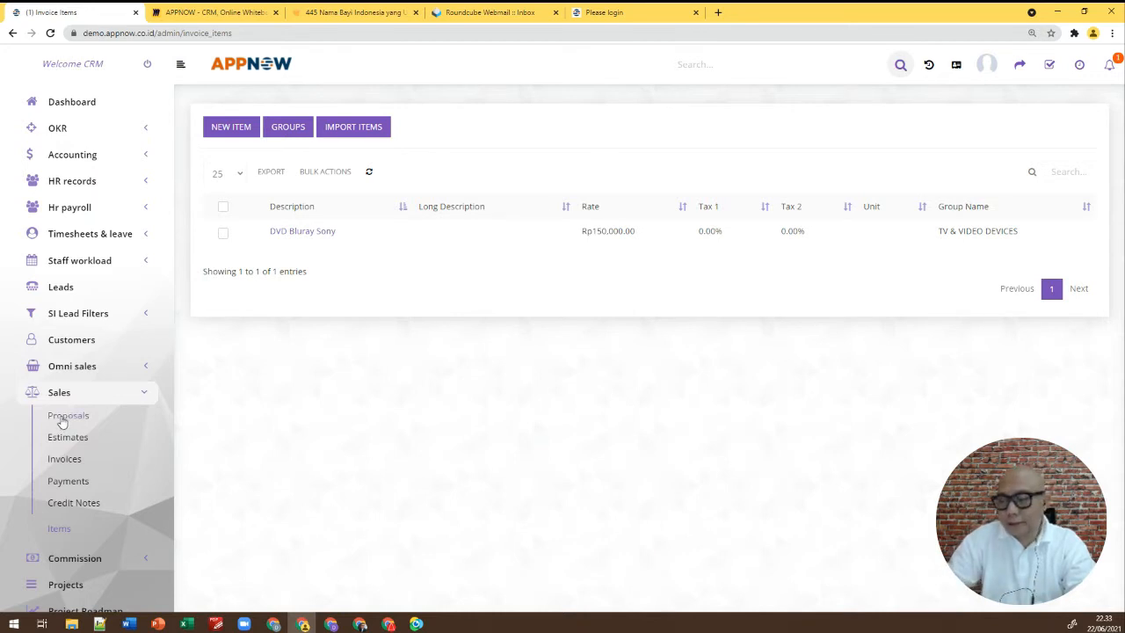
Review the sales items and the empty Credit Notes list, then return to Proposals
{"action": "scroll", "coordinate": [62, 422], "scroll_direction": "down", "scroll_amount": 2}
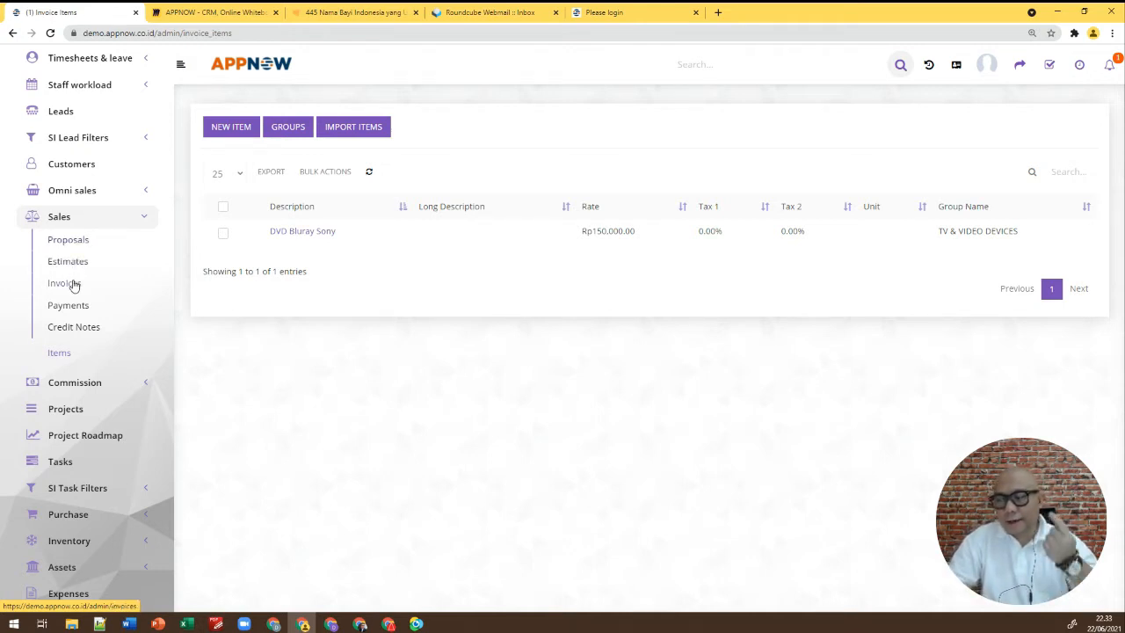
{"action": "left_click", "coordinate": [79, 332]}
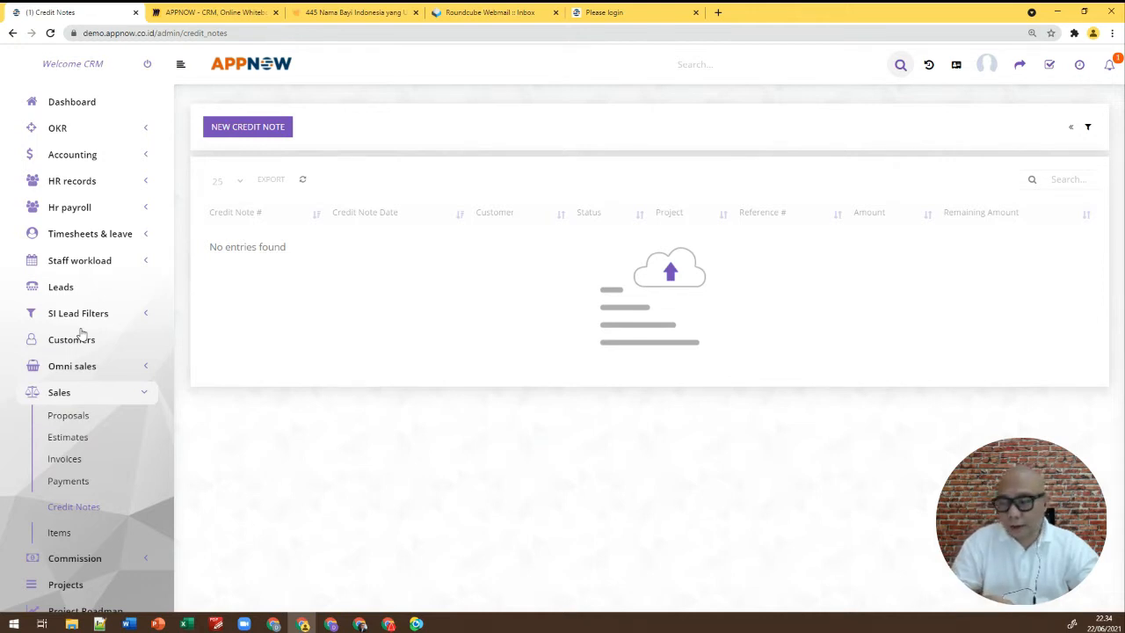
{"action": "scroll", "coordinate": [91, 332], "scroll_direction": "down", "scroll_amount": 2}
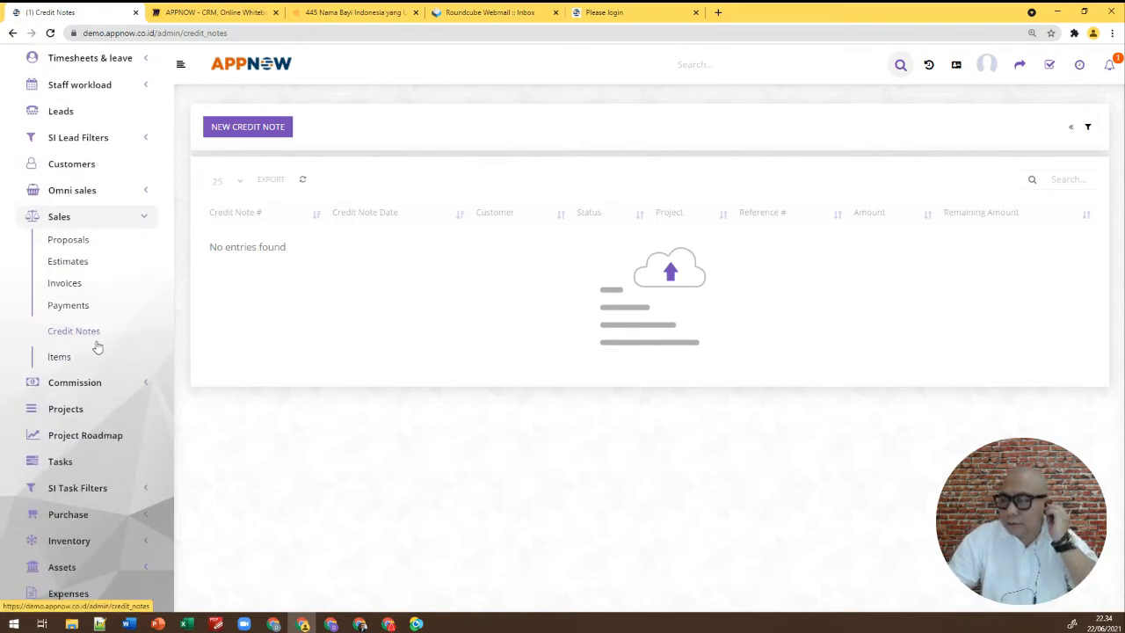
{"action": "left_click", "coordinate": [74, 249]}
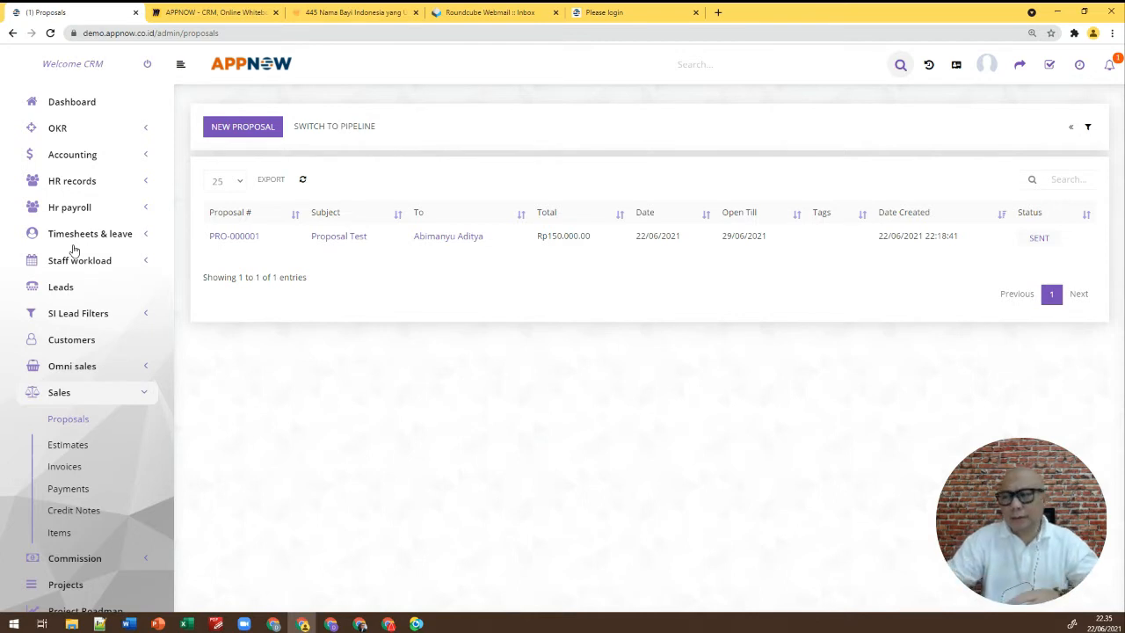
Create a new proposal with subject 'Proposal Pembelian Bluray DVD'
{"action": "left_click", "coordinate": [249, 130]}
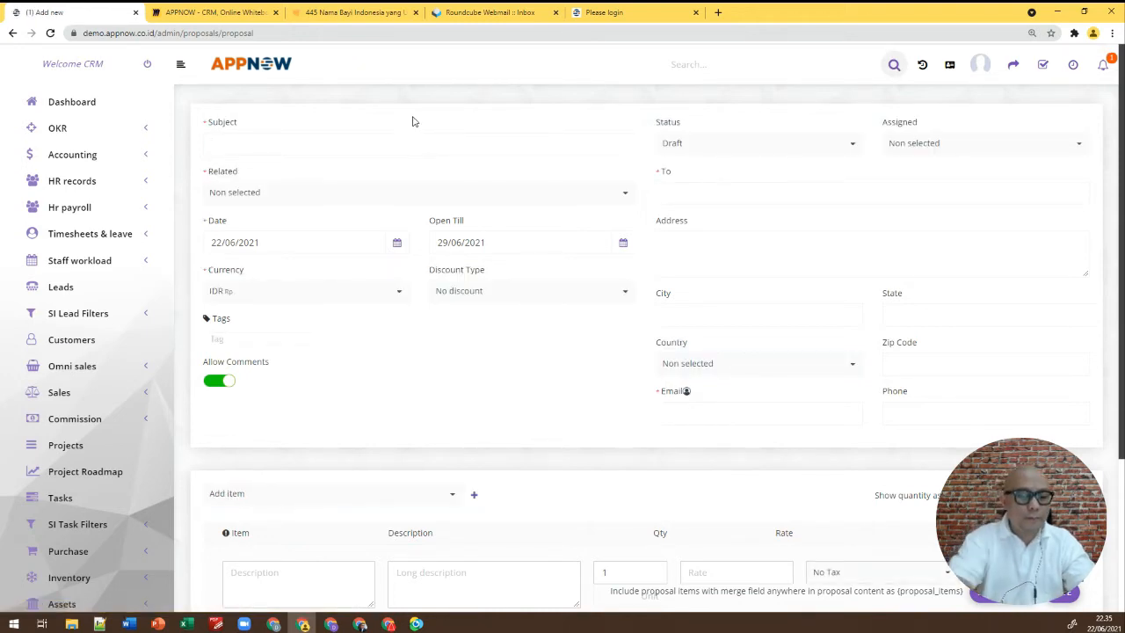
{"action": "type", "text": "Proposal"}
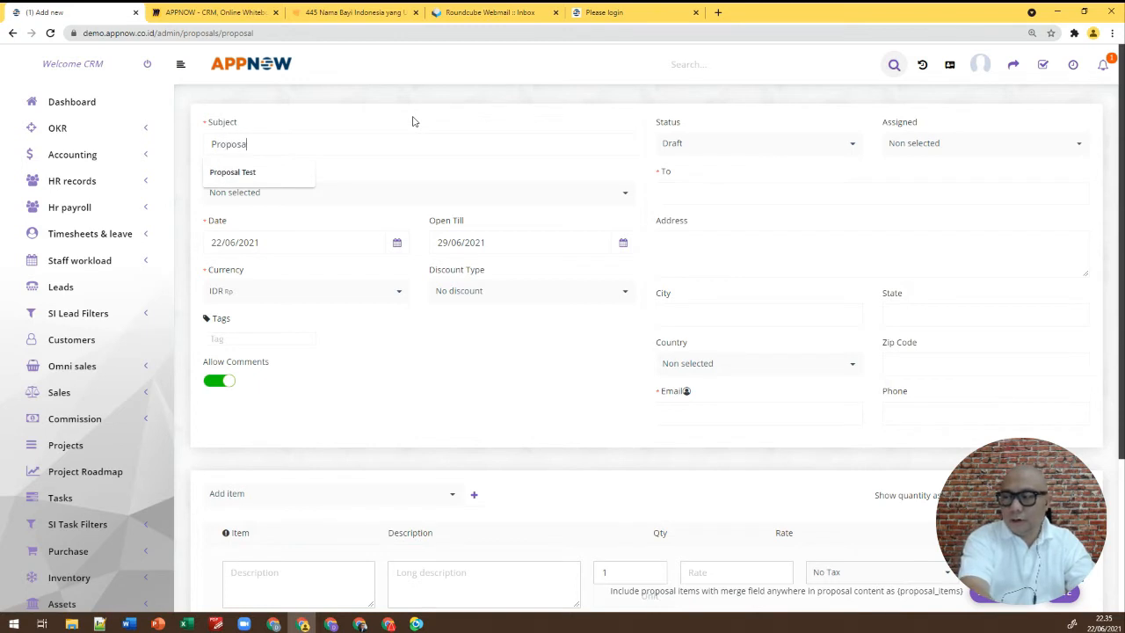
{"action": "type", "text": " Pembelia"}
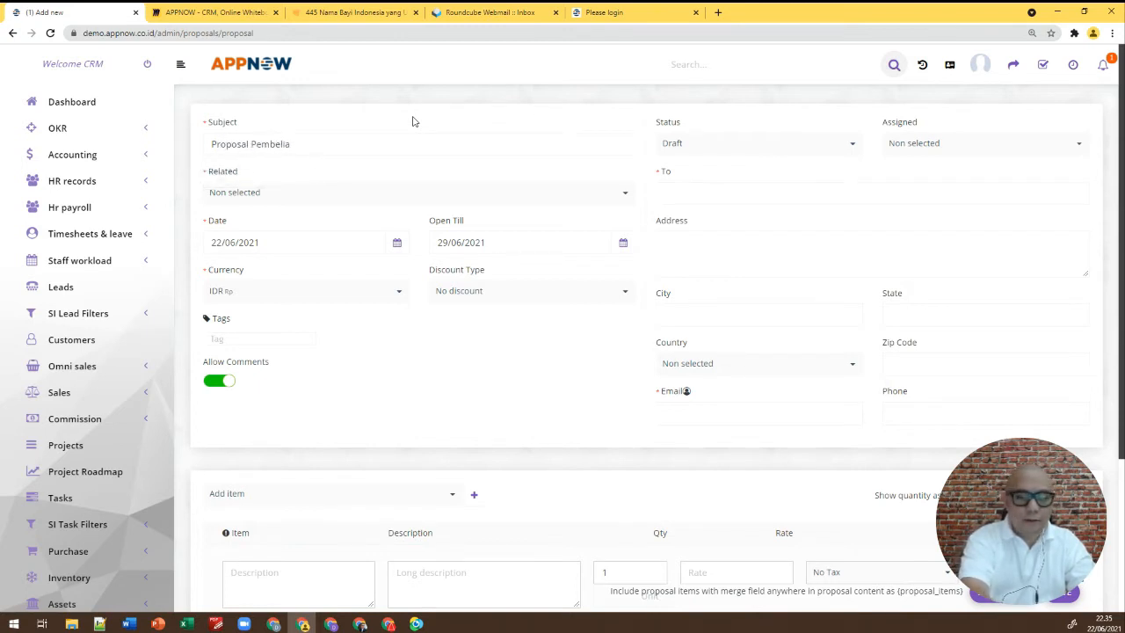
{"action": "type", "text": "n "}
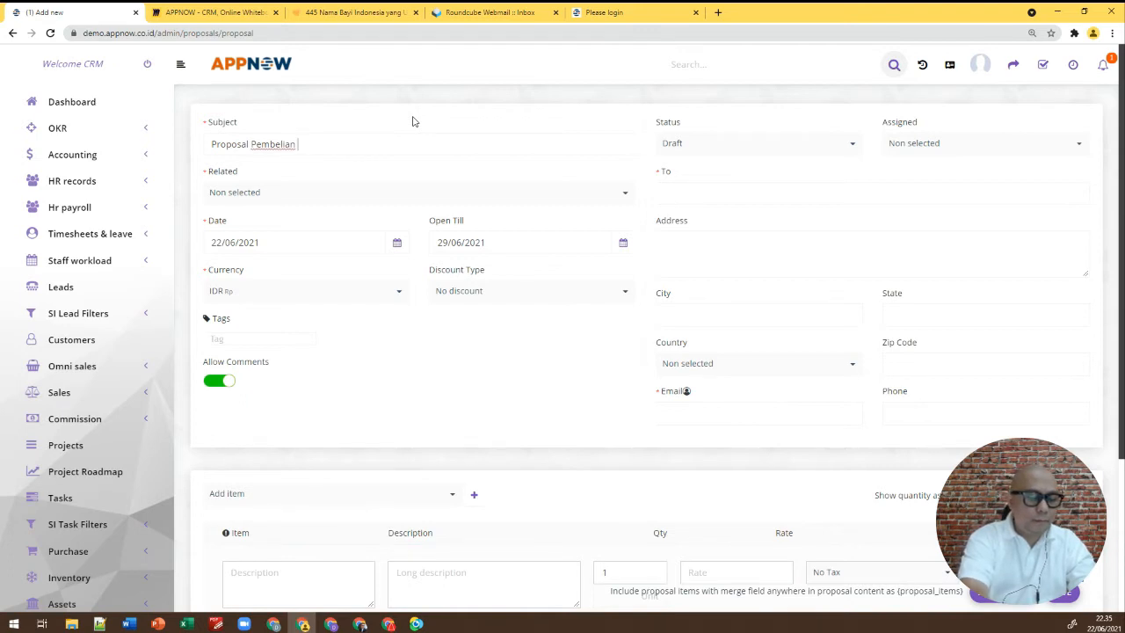
{"action": "type", "text": "Bluray "}
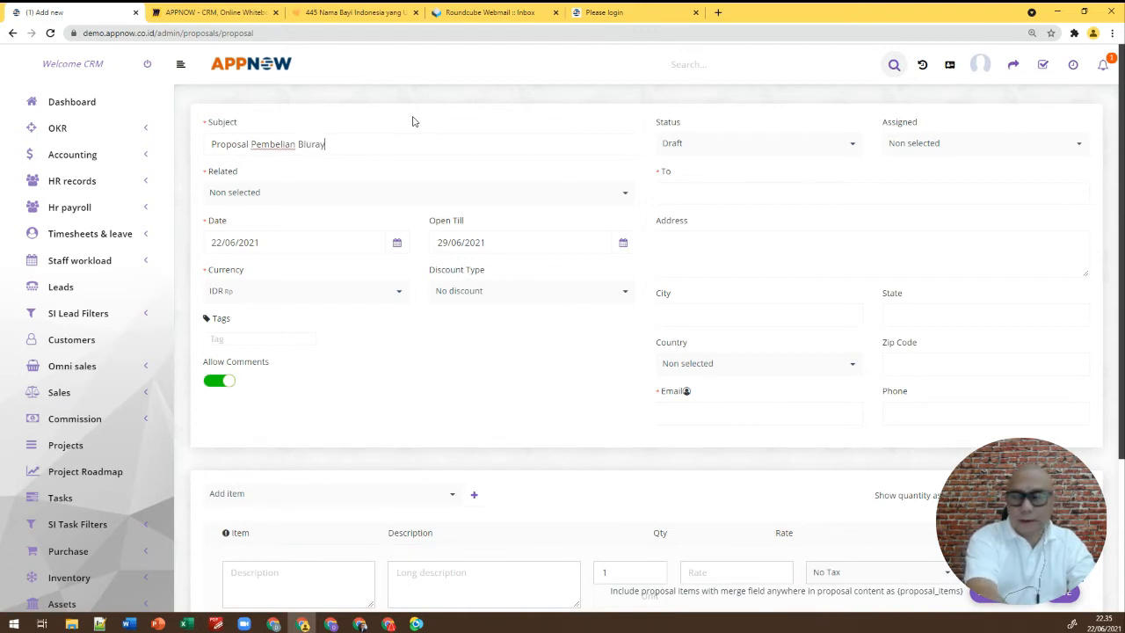
{"action": "type", "text": "DVD"}
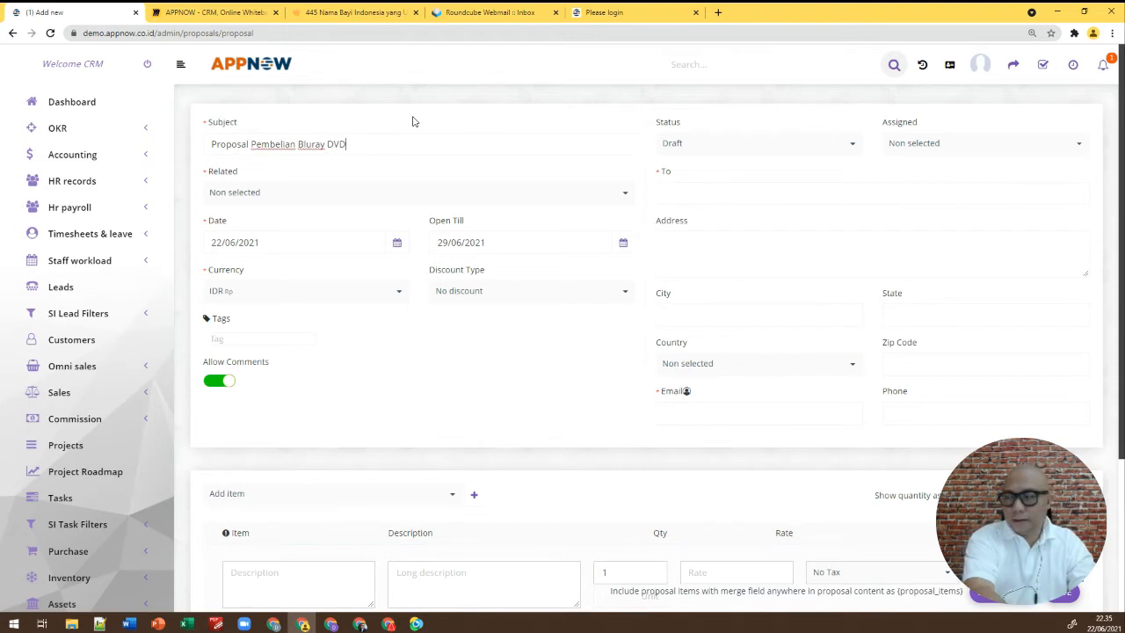
{"action": "left_click", "coordinate": [343, 197]}
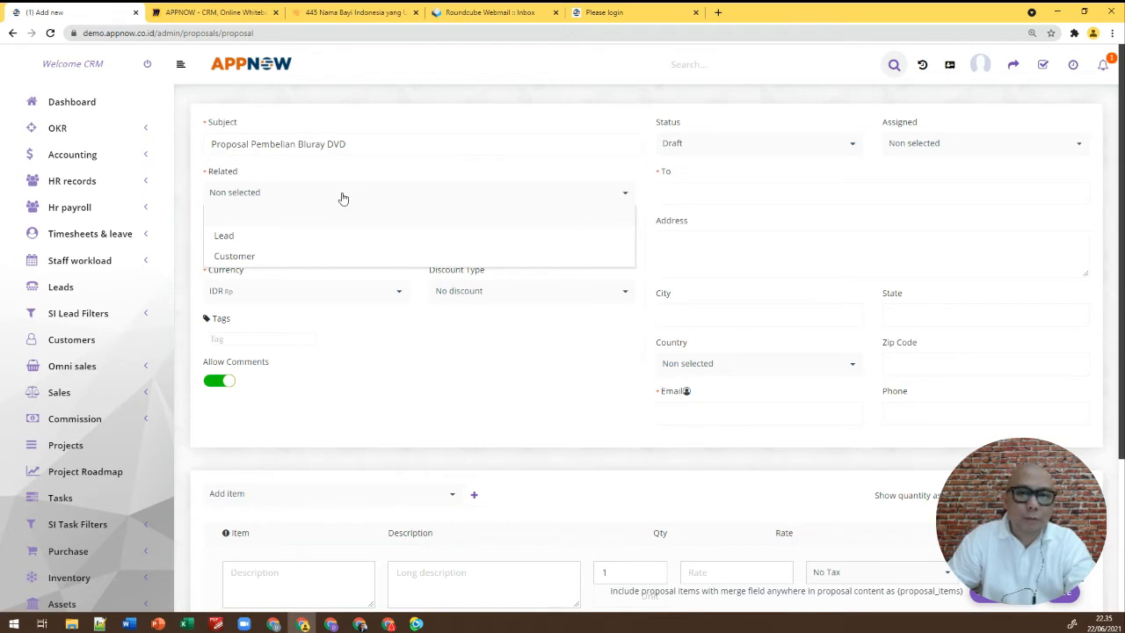
Set Related to Customer and select the matching customer so their contact details auto-fill
{"action": "left_click", "coordinate": [278, 258]}
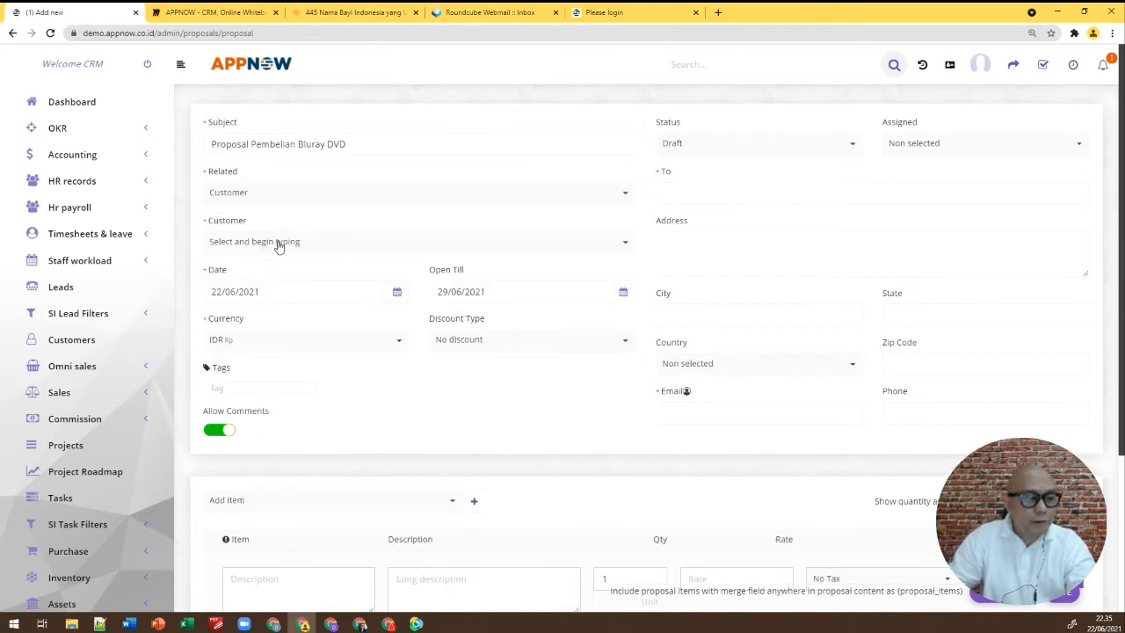
{"action": "left_click", "coordinate": [321, 250]}
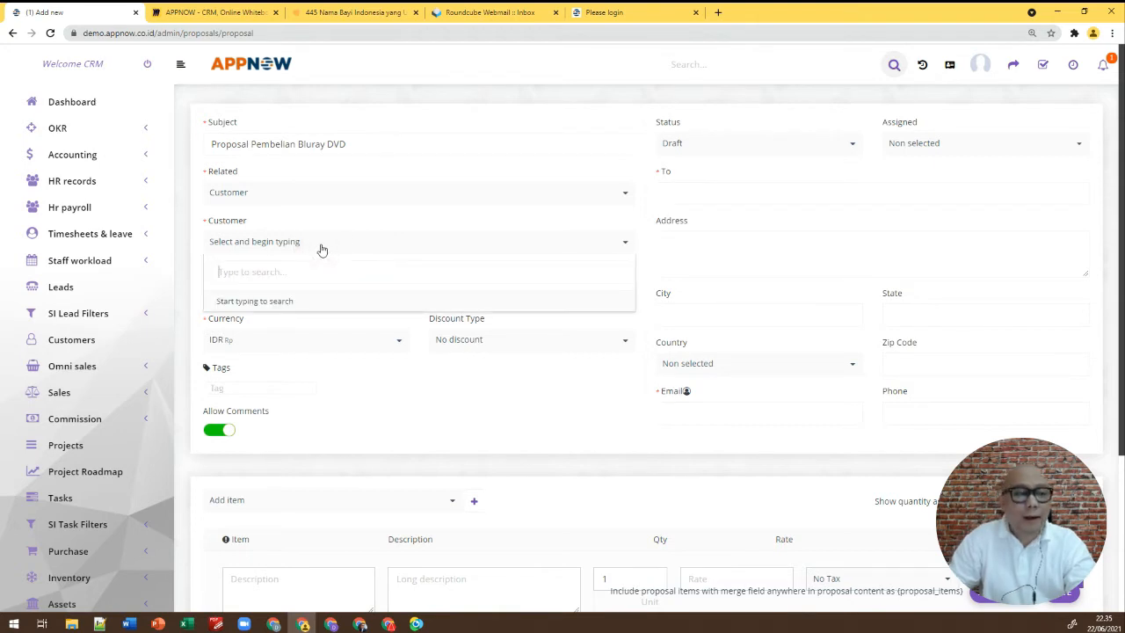
{"action": "type", "text": "abi"}
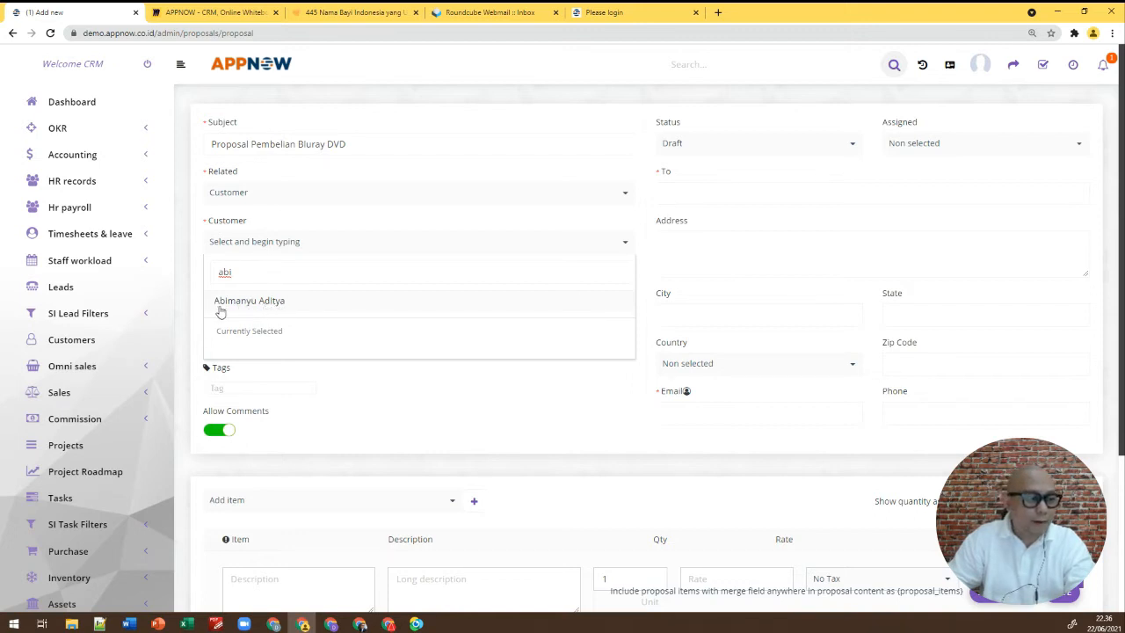
{"action": "left_click", "coordinate": [306, 301]}
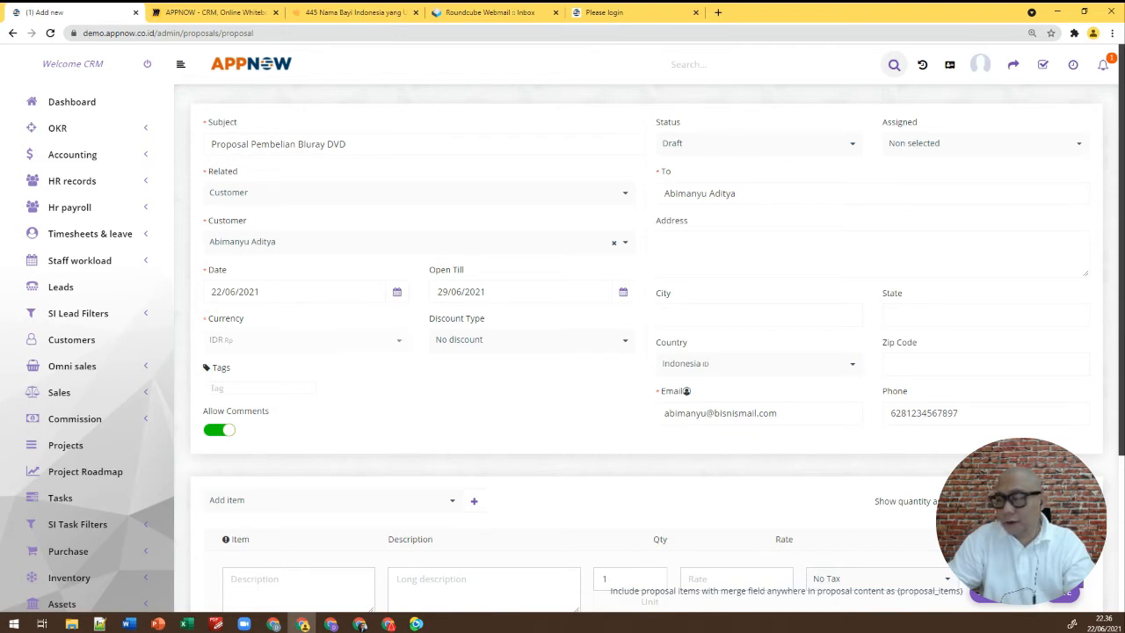
{"action": "left_click", "coordinate": [727, 252]}
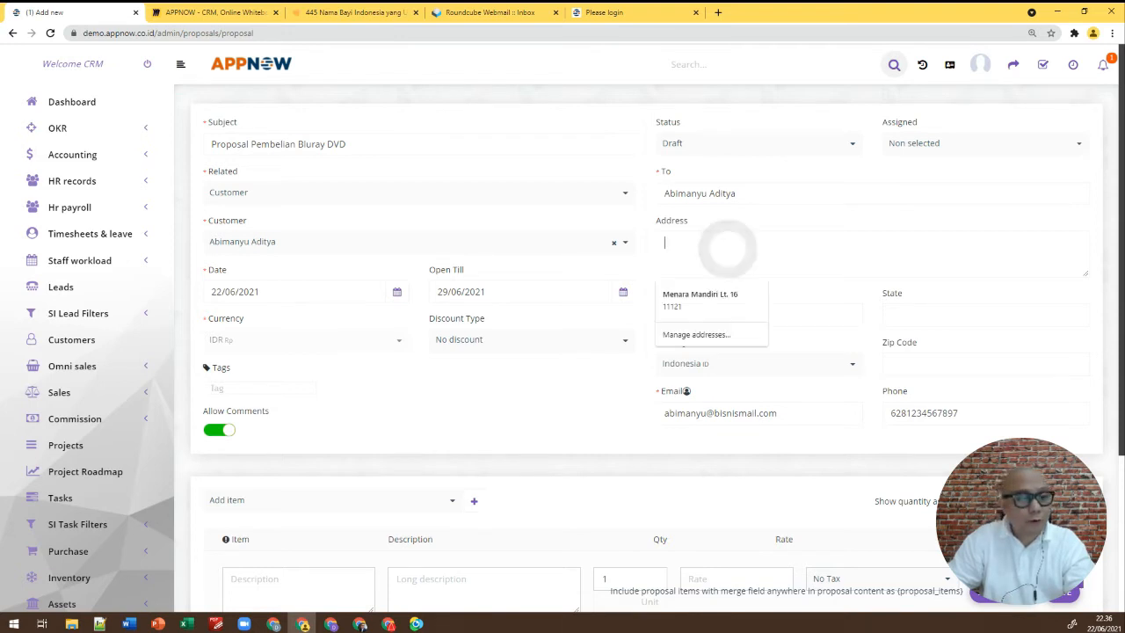
{"action": "left_click", "coordinate": [655, 275]}
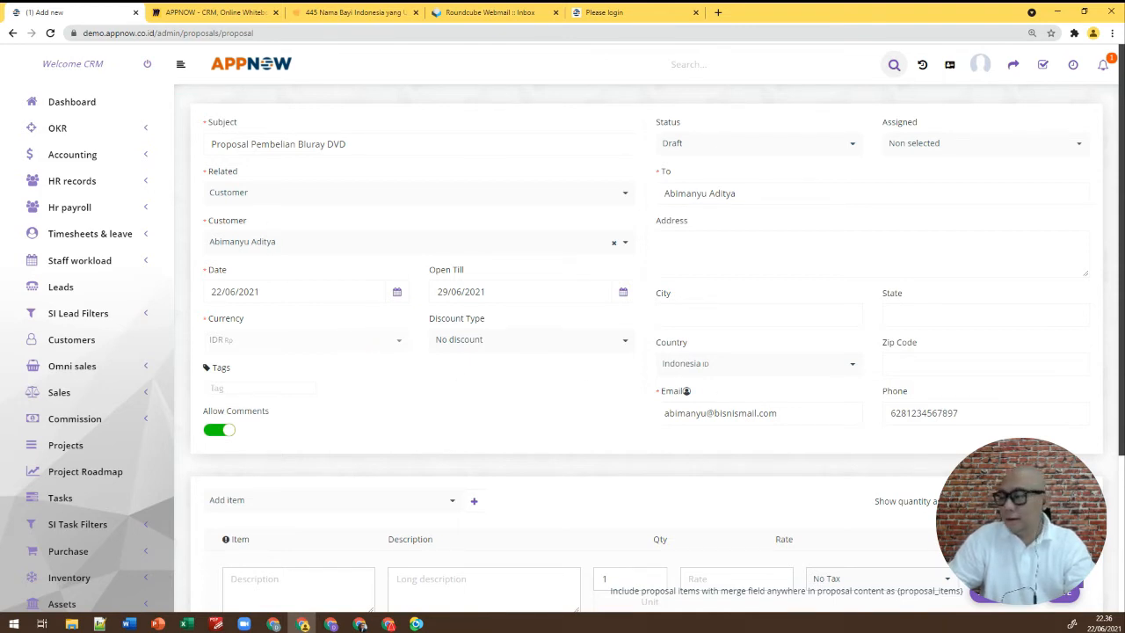
Pick DVD Bluray Sony from the saved sales items
{"action": "scroll", "coordinate": [653, 304], "scroll_direction": "down", "scroll_amount": 3}
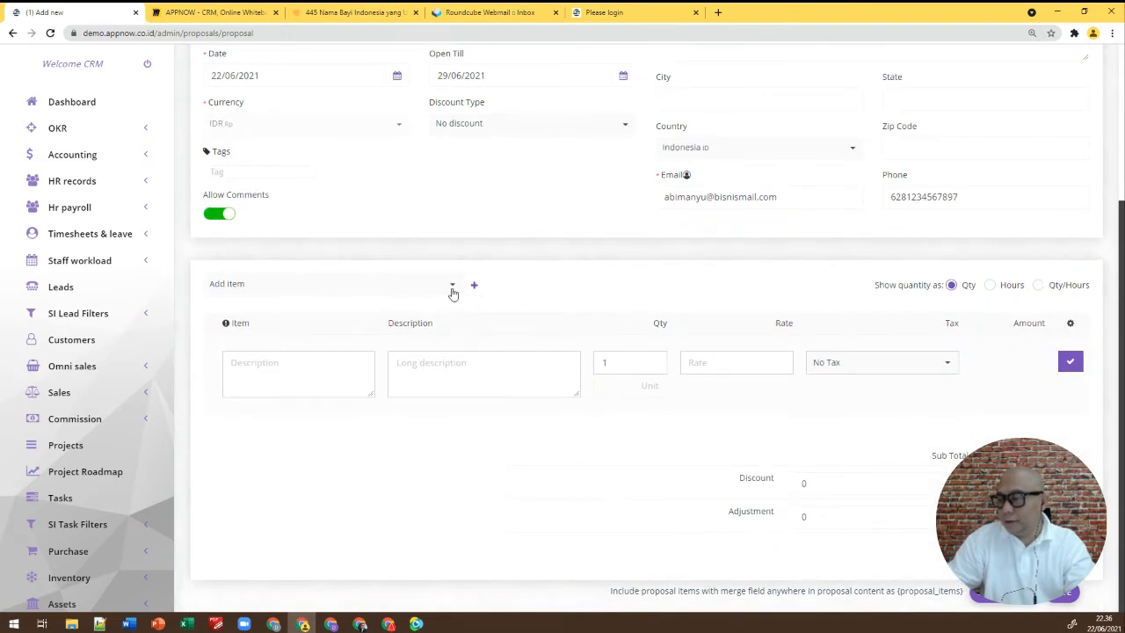
{"action": "left_click", "coordinate": [452, 290]}
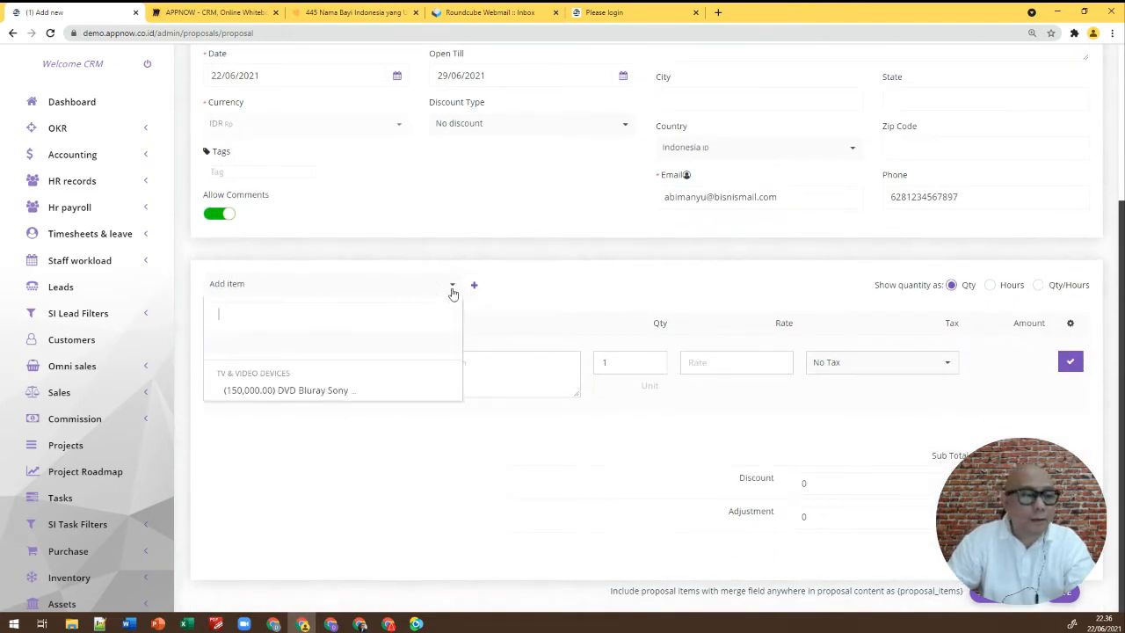
{"action": "left_click", "coordinate": [306, 390]}
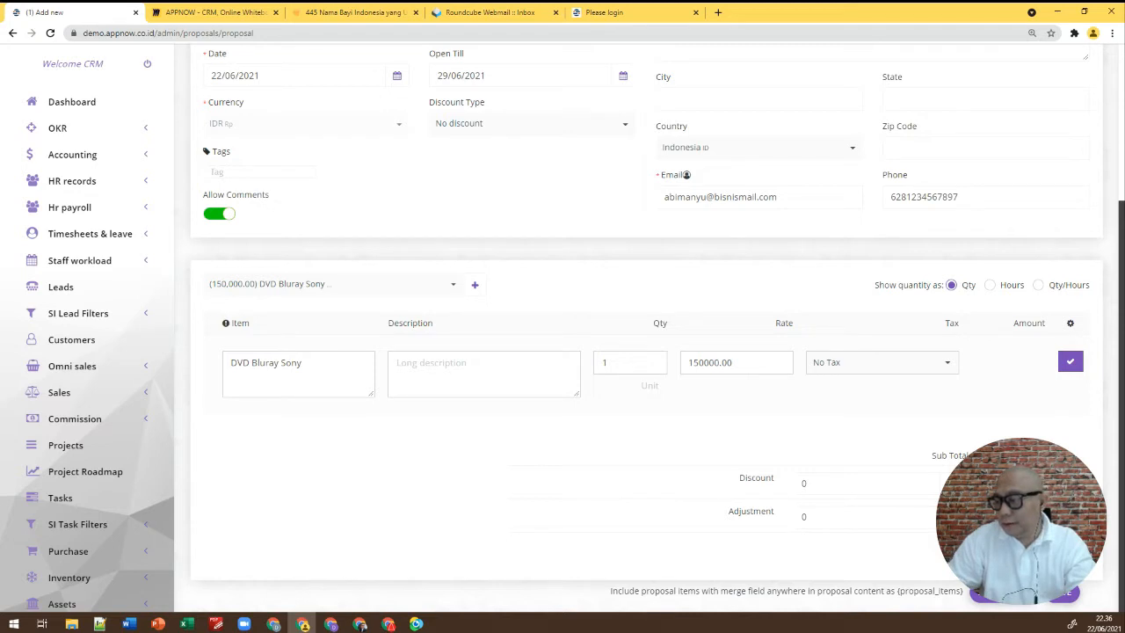
Apply 10.00% PPN tax and add DVD Bluray Sony as a line item at 150,000.00
{"action": "left_click", "coordinate": [949, 362]}
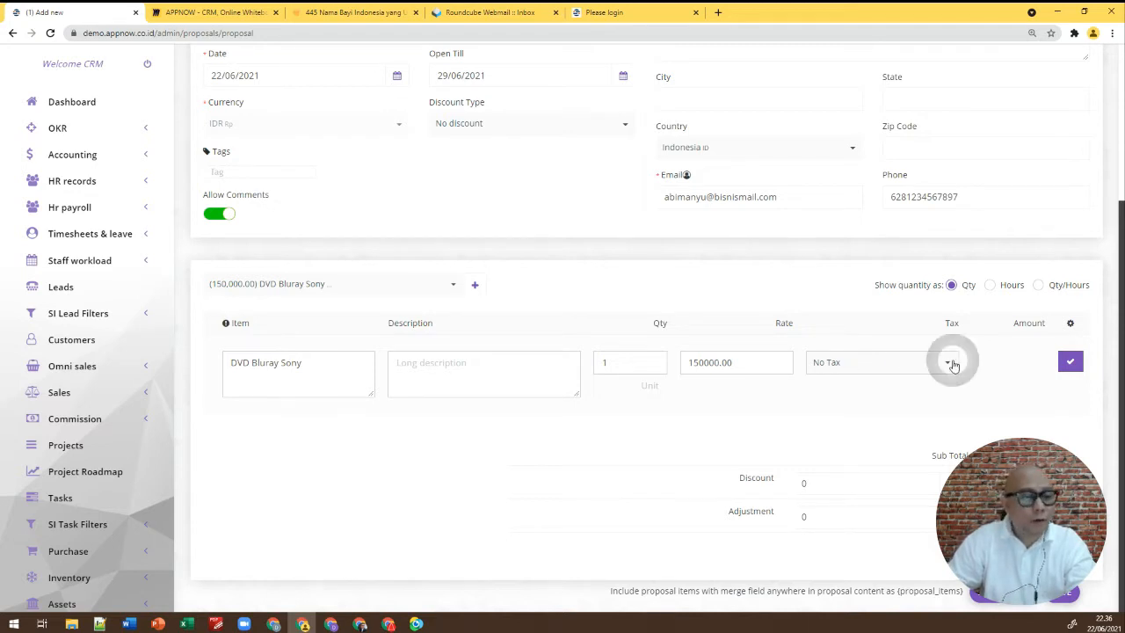
{"action": "left_click", "coordinate": [824, 384]}
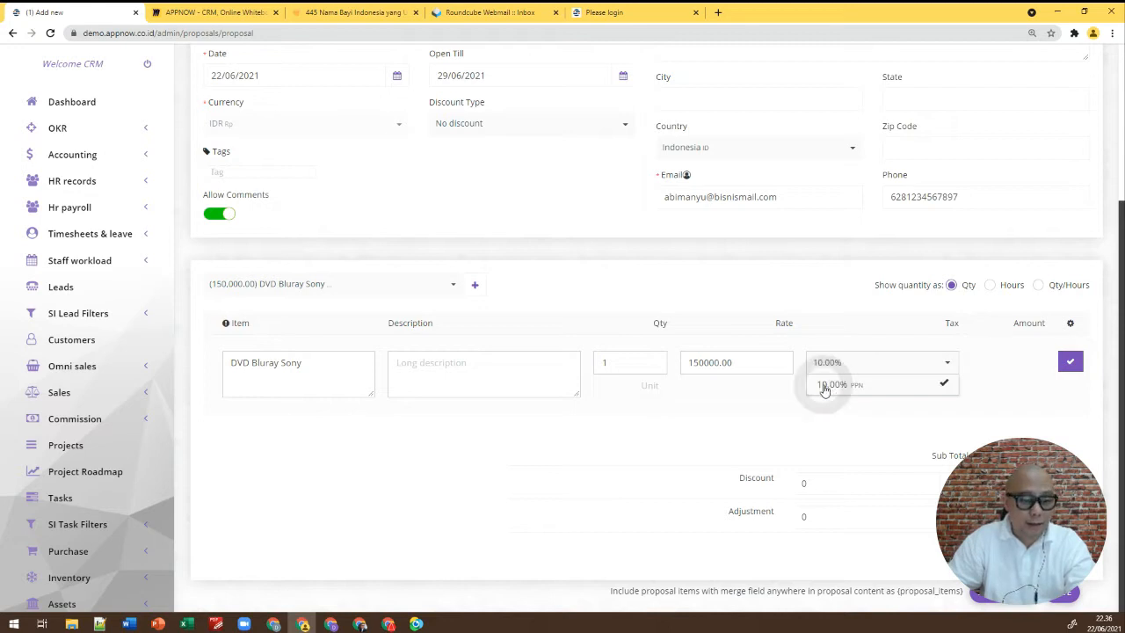
{"action": "left_click", "coordinate": [988, 378]}
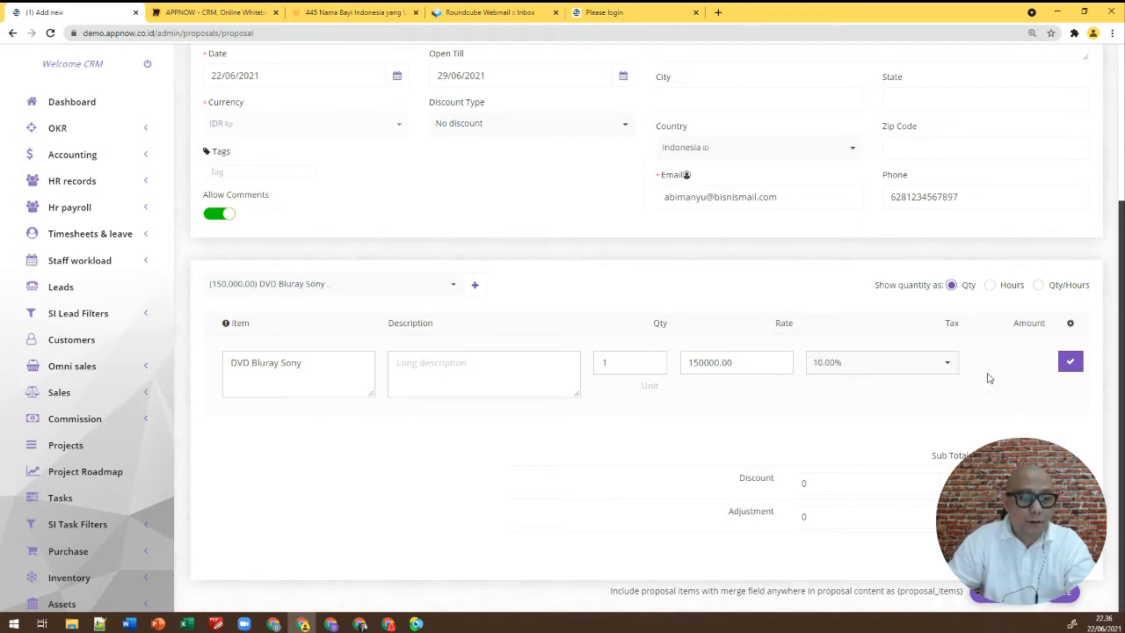
{"action": "left_click", "coordinate": [946, 364]}
{"action": "left_click", "coordinate": [949, 389]}
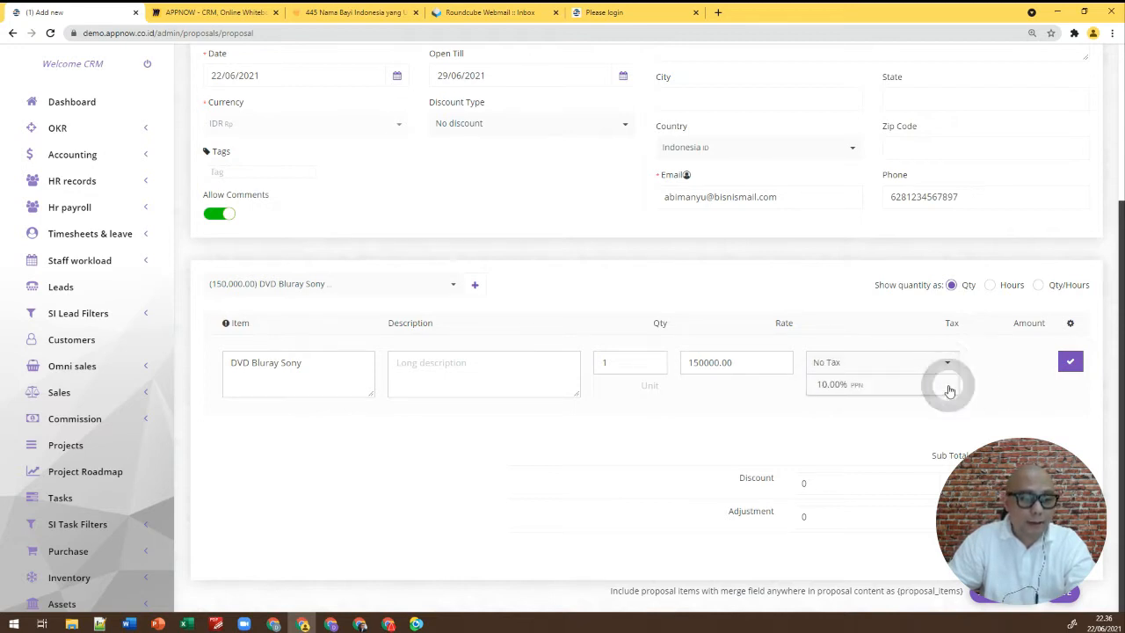
{"action": "left_click", "coordinate": [967, 385]}
{"action": "left_click", "coordinate": [948, 365]}
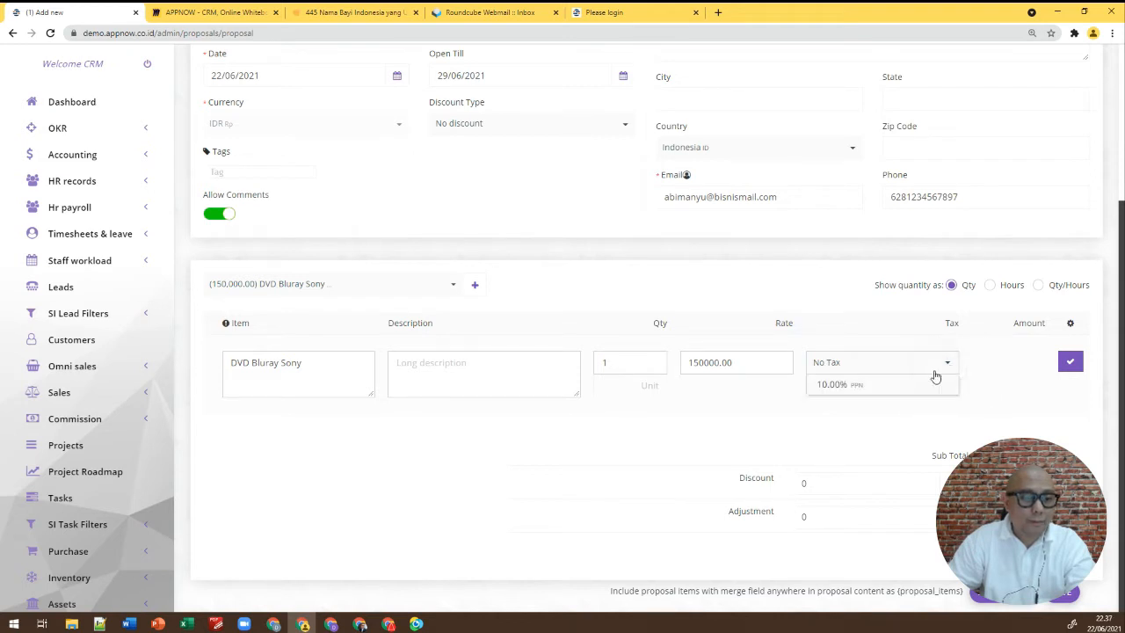
{"action": "left_click", "coordinate": [903, 387]}
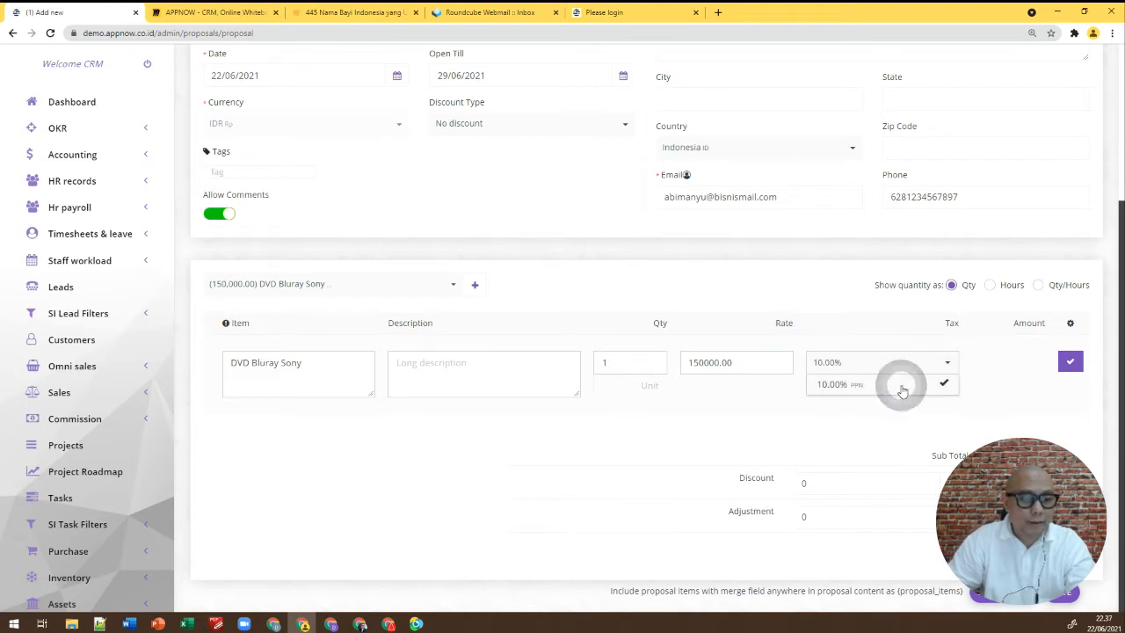
{"action": "left_click", "coordinate": [987, 380]}
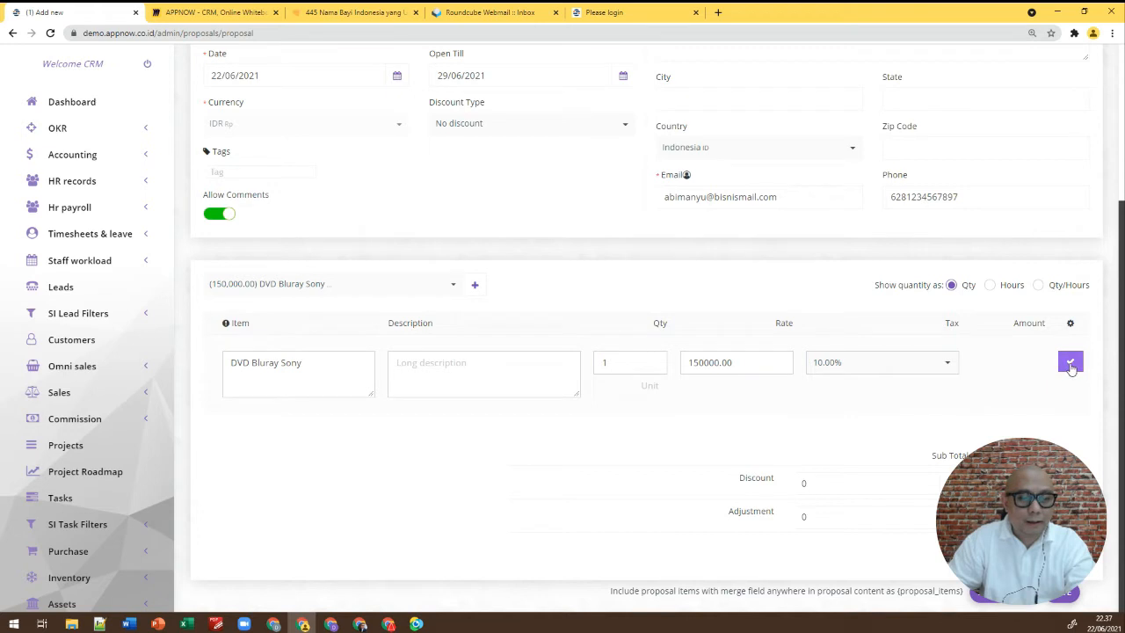
{"action": "left_click", "coordinate": [1070, 364]}
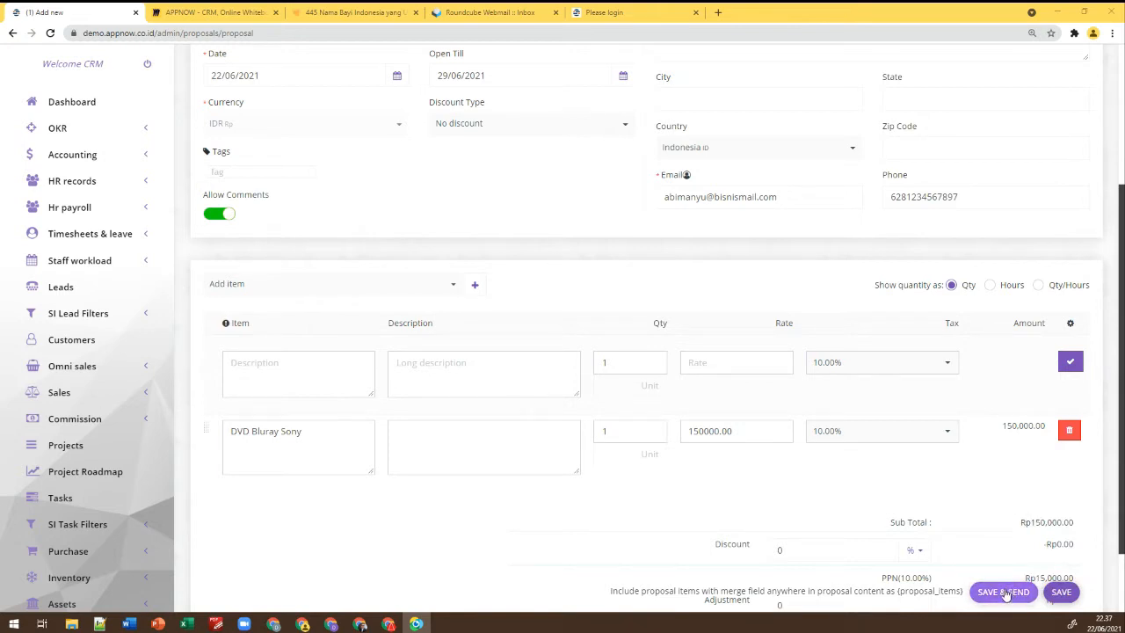
Raise DVD Bluray Sony quantity to 2 for a Rp330,000.00 total, then save and send
{"action": "scroll", "coordinate": [989, 461], "scroll_direction": "down", "scroll_amount": 1}
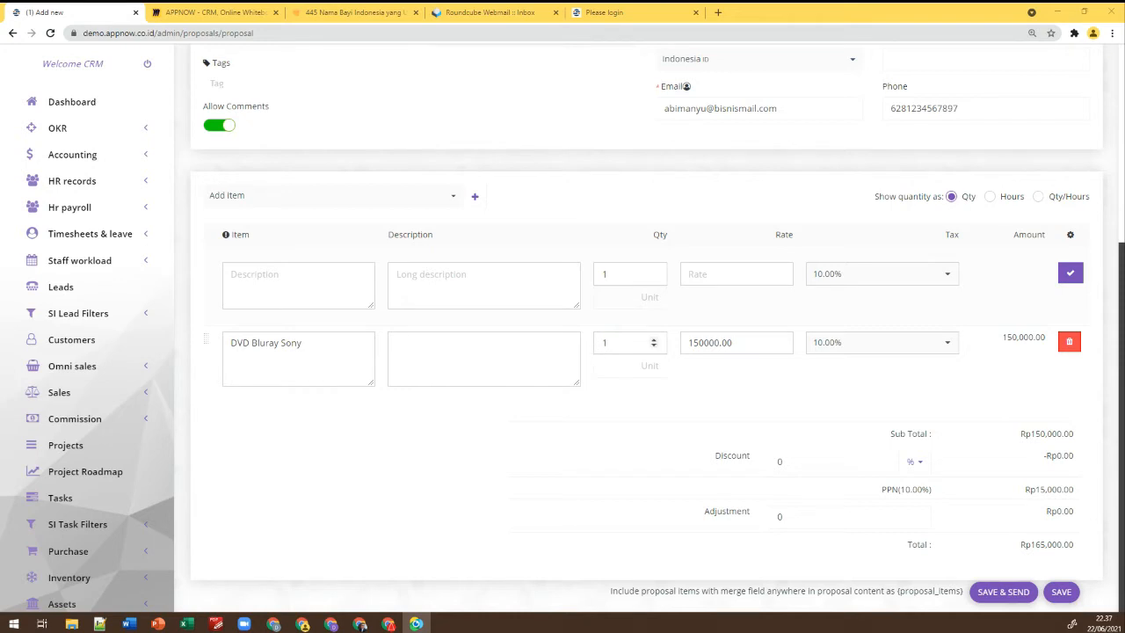
{"action": "left_click", "coordinate": [654, 340]}
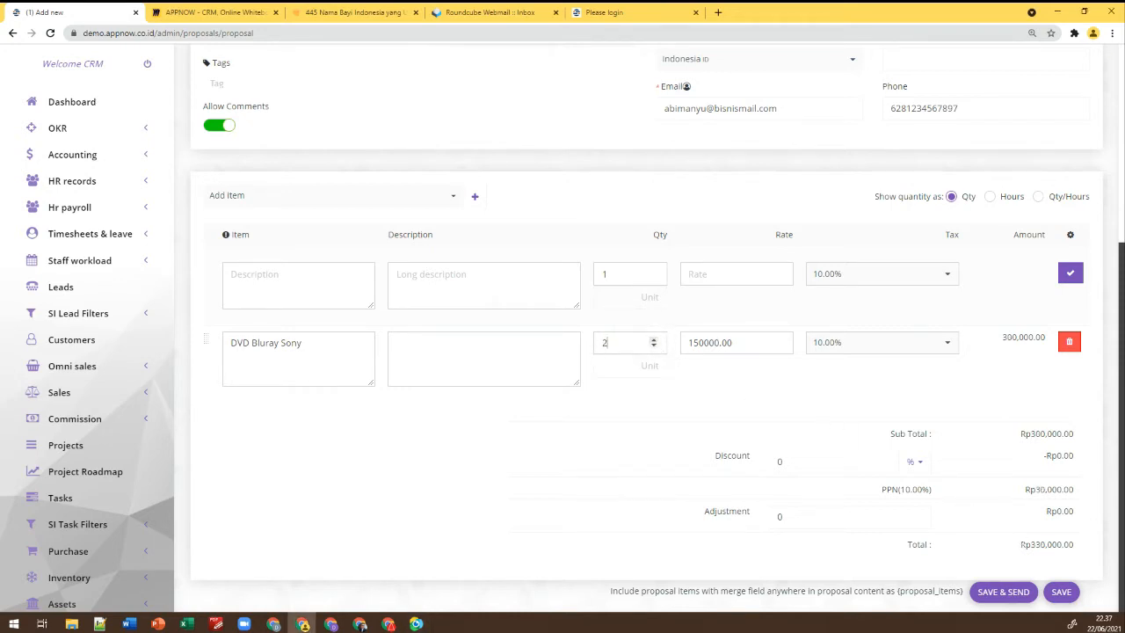
{"action": "left_click", "coordinate": [994, 547]}
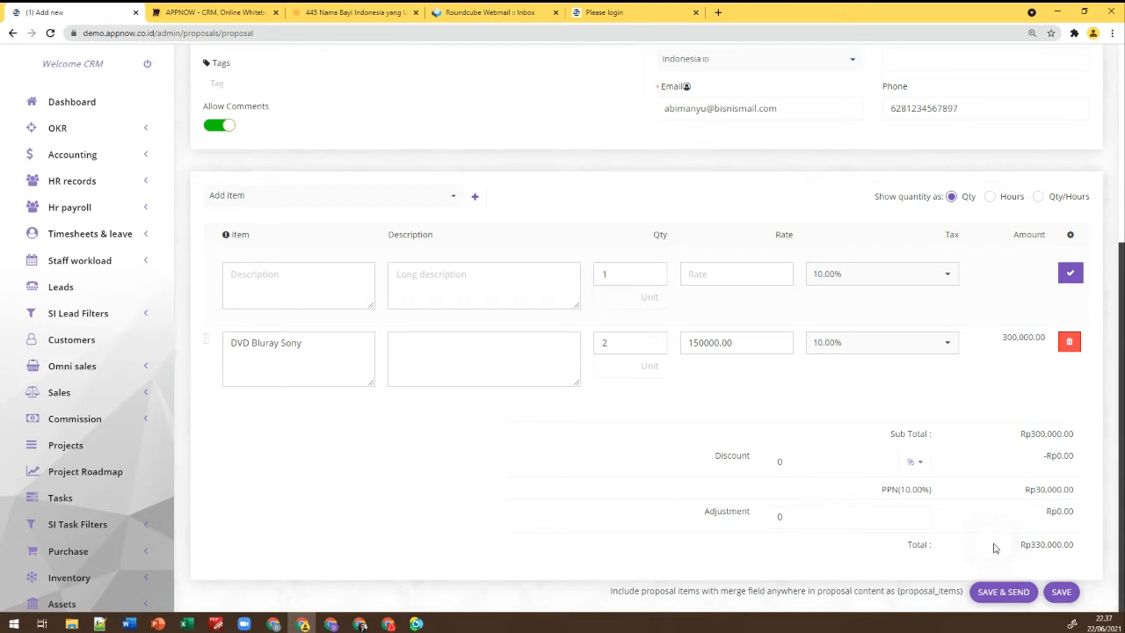
{"action": "left_click", "coordinate": [1001, 595]}
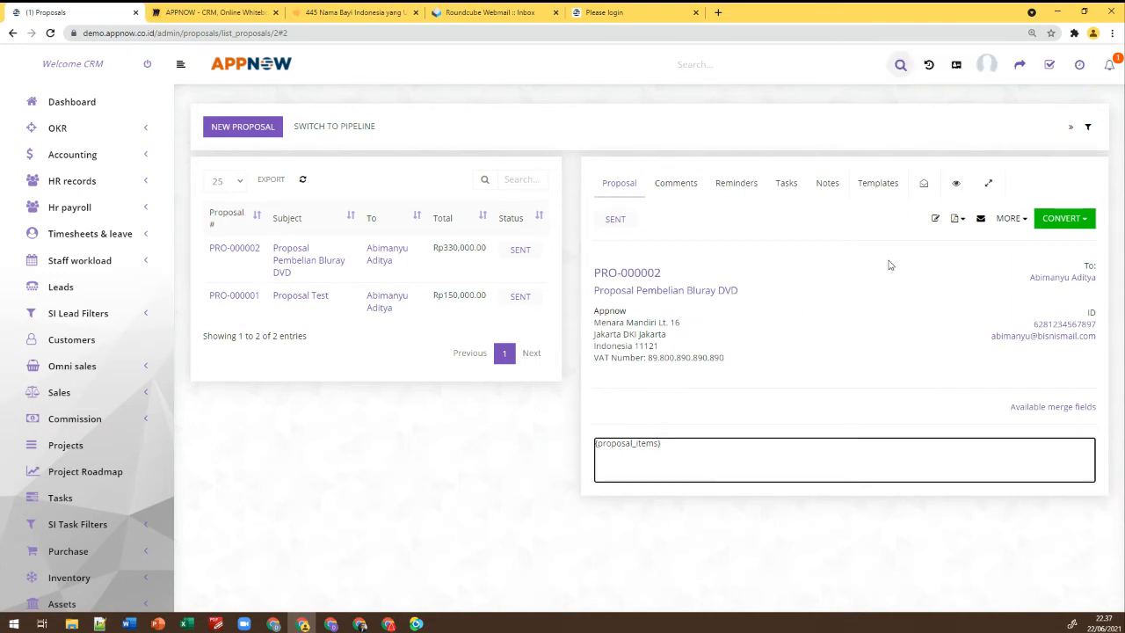
Open the MORE actions menu for PRO-000002, then close it without choosing anything
{"action": "left_click", "coordinate": [1012, 219]}
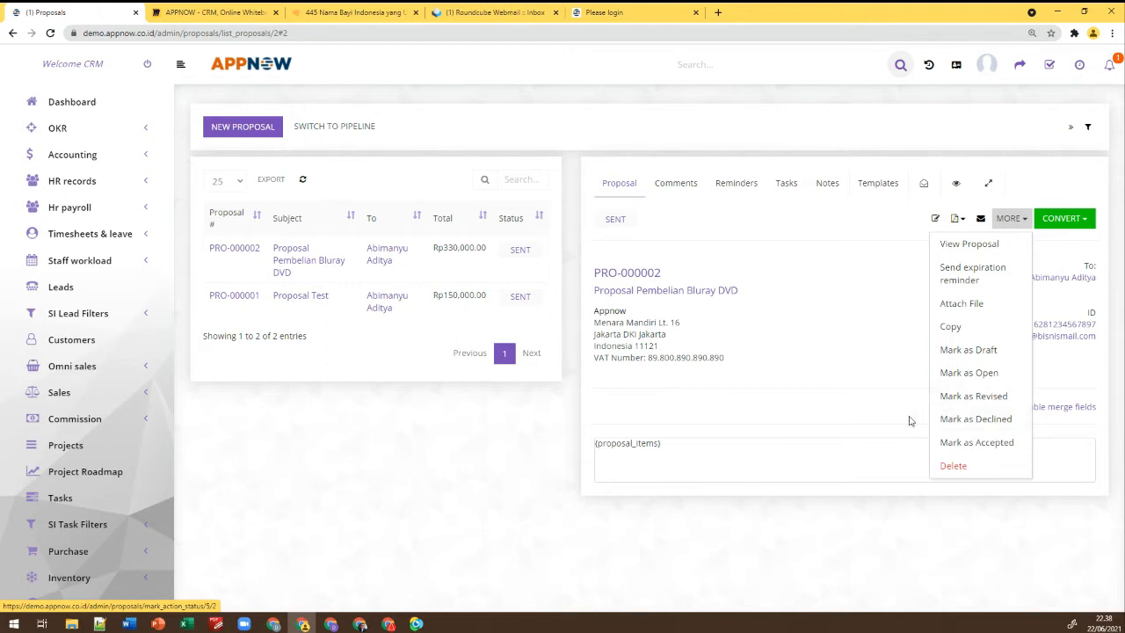
{"action": "left_click", "coordinate": [849, 525]}
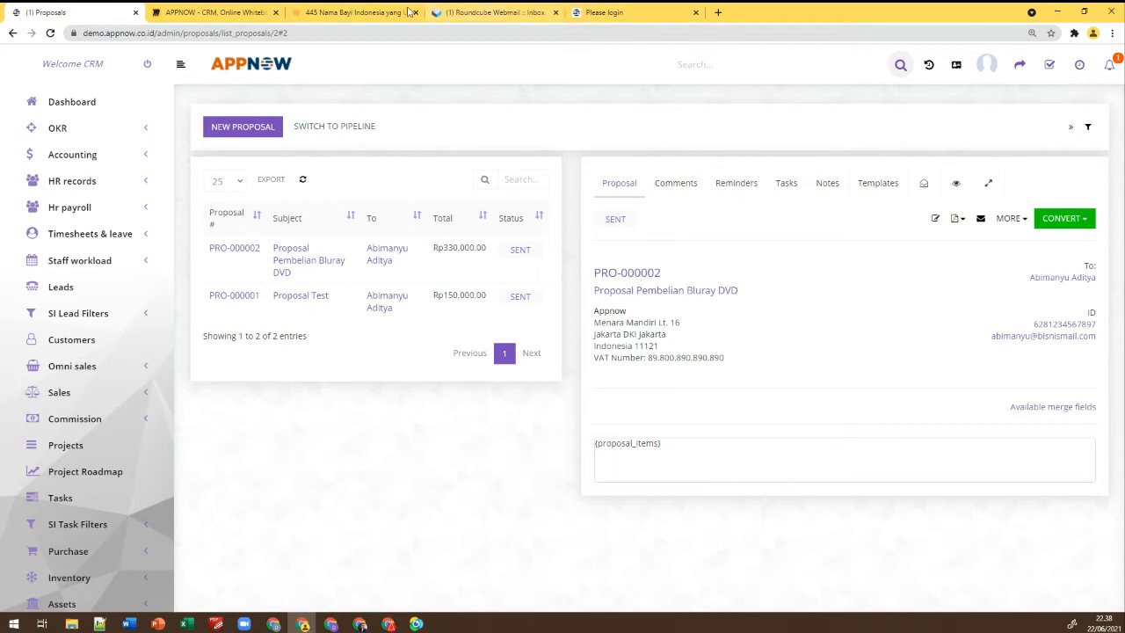
Open the 'Proposal With Number PRO-000002 Created' email in Roundcube and allow remote content
{"action": "left_click", "coordinate": [487, 14]}
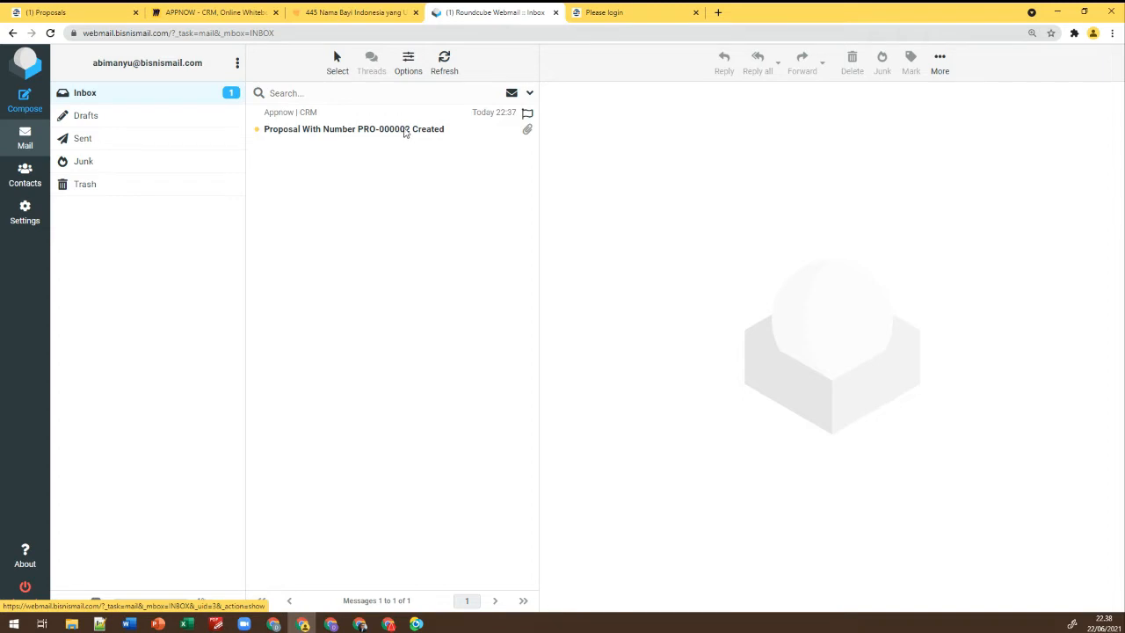
{"action": "left_click", "coordinate": [403, 128]}
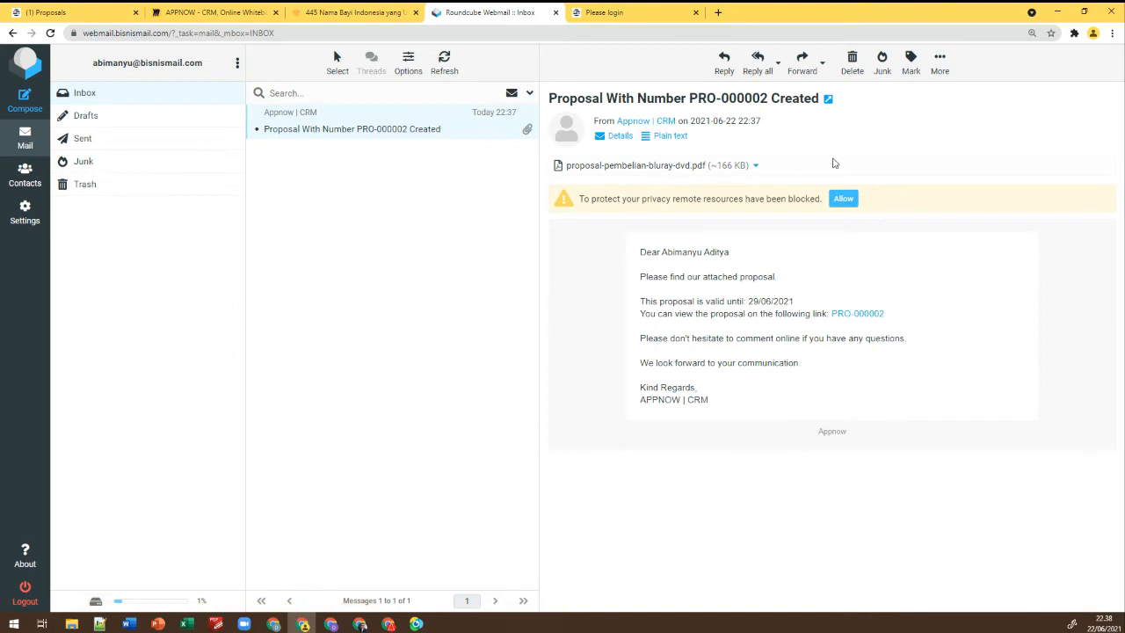
{"action": "left_click", "coordinate": [847, 199]}
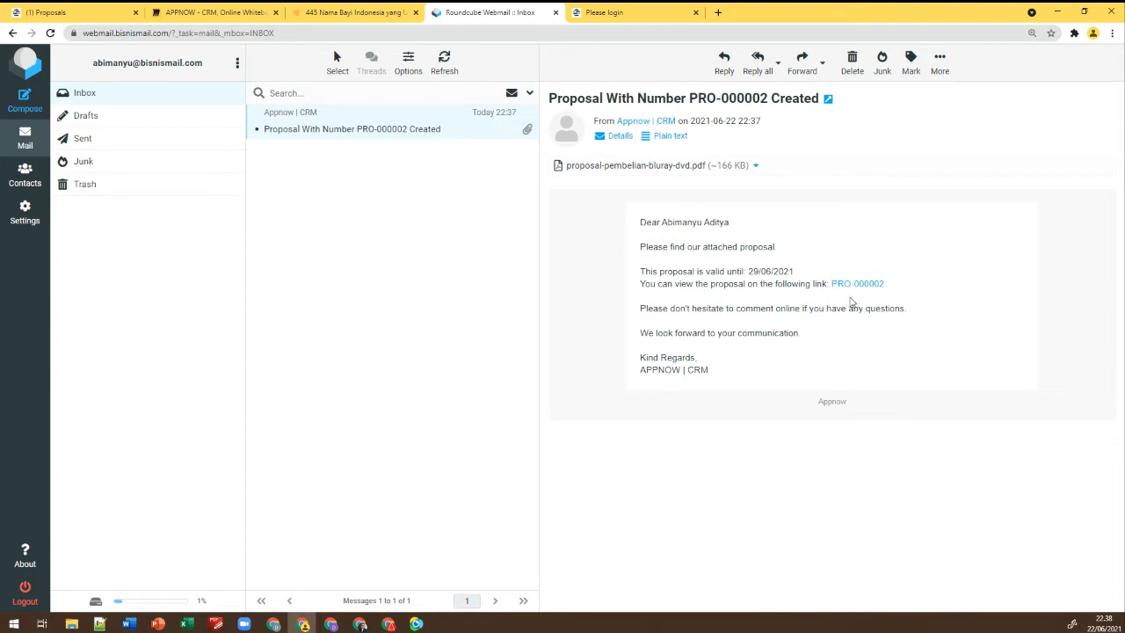
{"action": "left_click", "coordinate": [641, 166]}
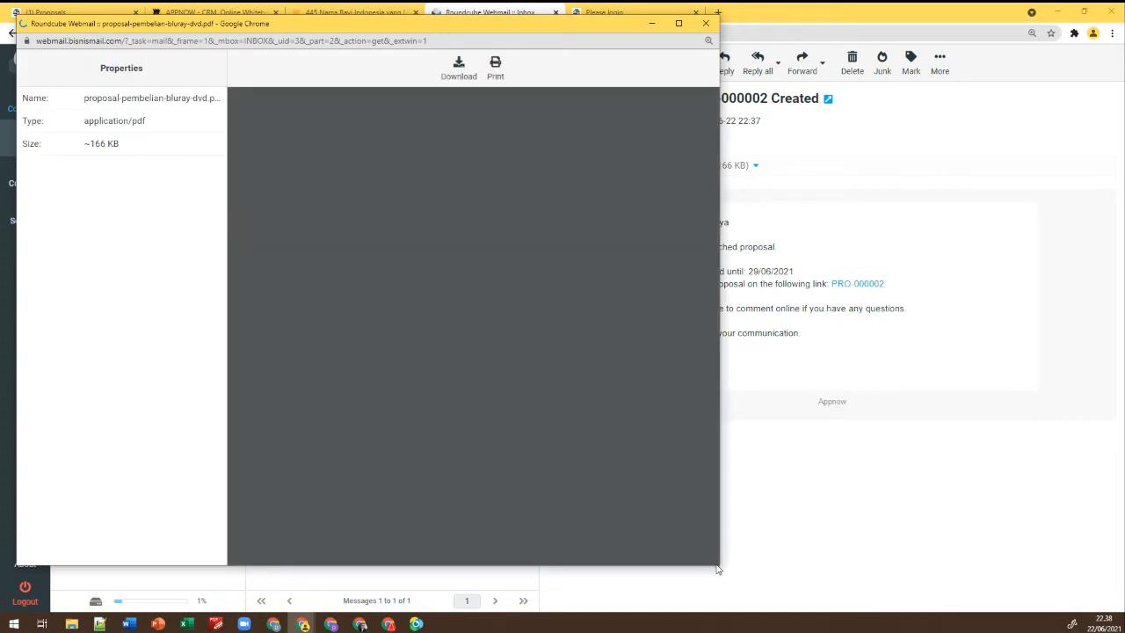
{"action": "left_click_drag", "start_coordinate": [719, 567], "coordinate": [983, 590]}
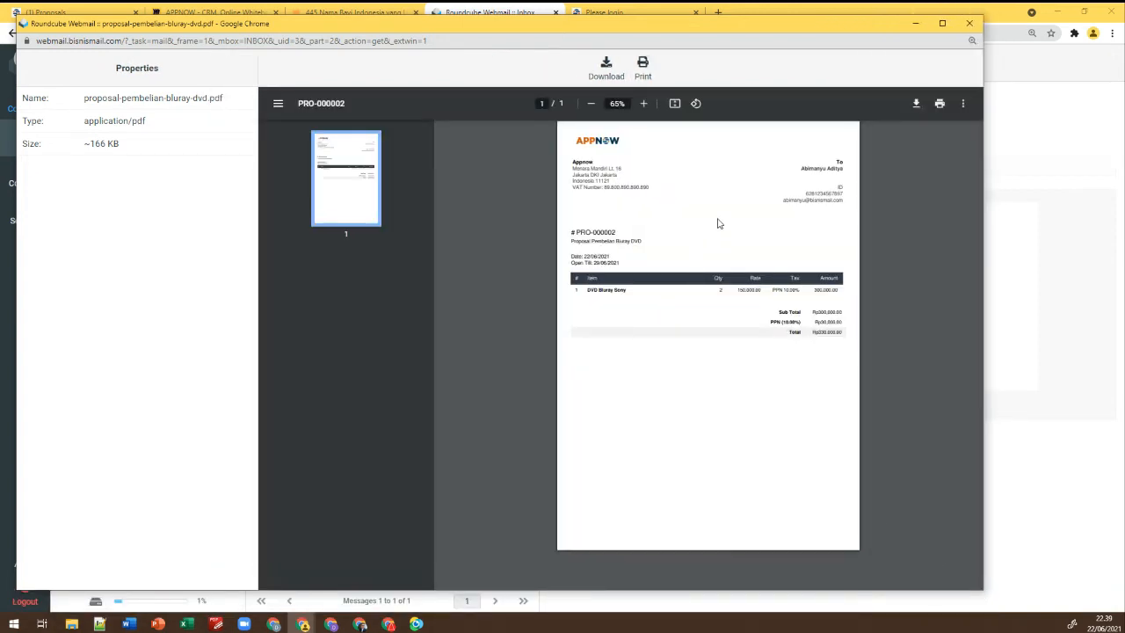
{"action": "left_click", "coordinate": [642, 104]}
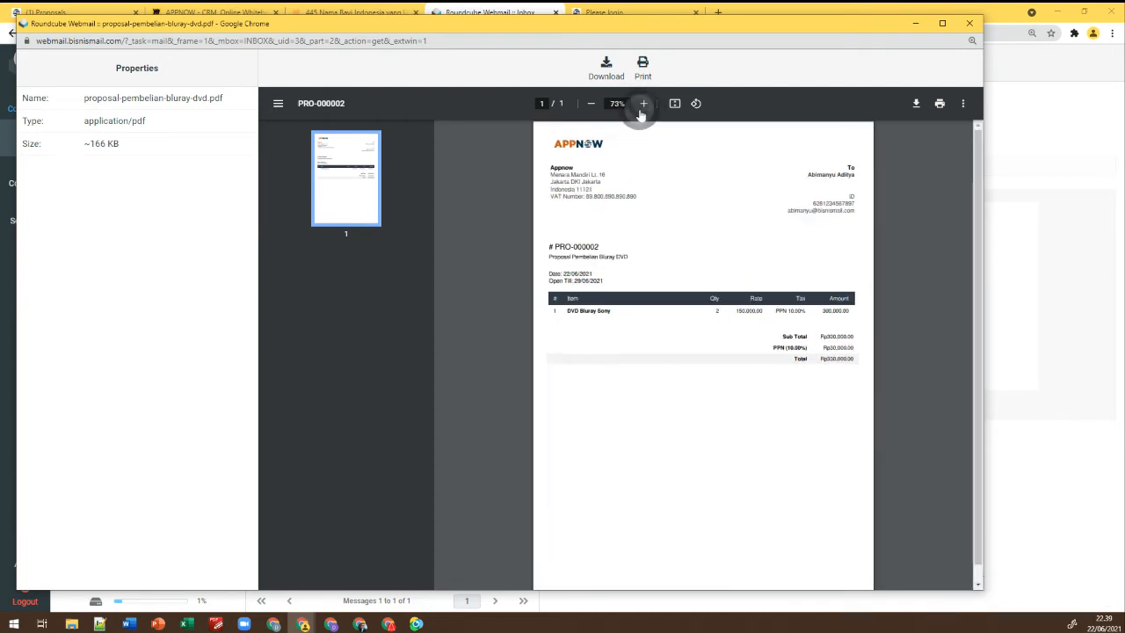
{"action": "left_click", "coordinate": [640, 105]}
{"action": "left_click", "coordinate": [641, 106]}
{"action": "left_click", "coordinate": [641, 106]}
{"action": "left_click", "coordinate": [641, 105]}
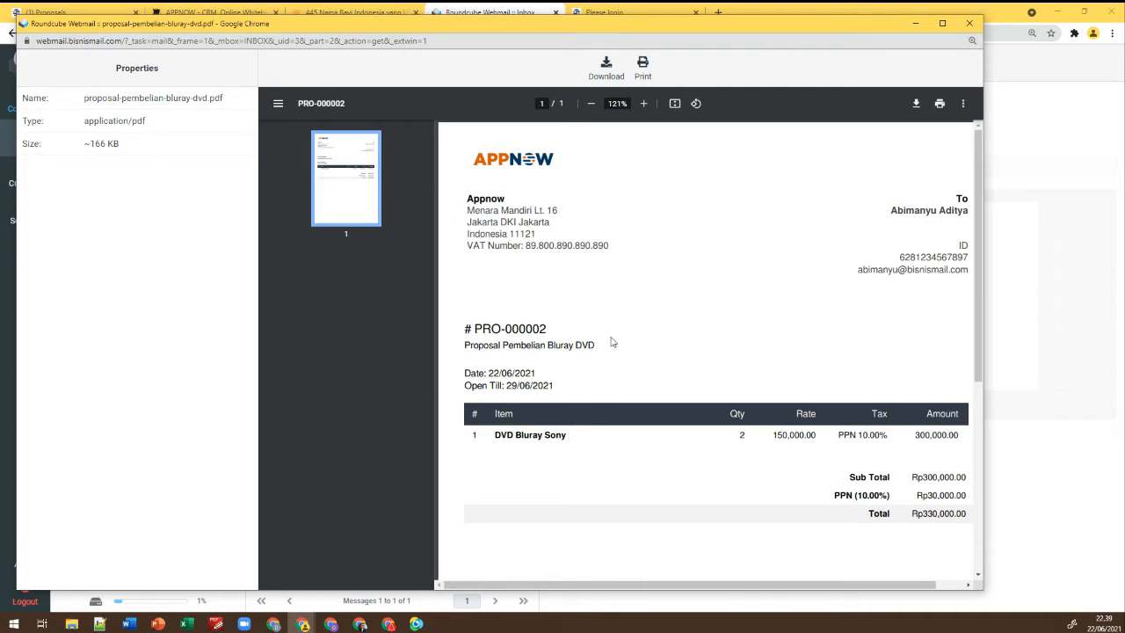
{"action": "left_click", "coordinate": [968, 23]}
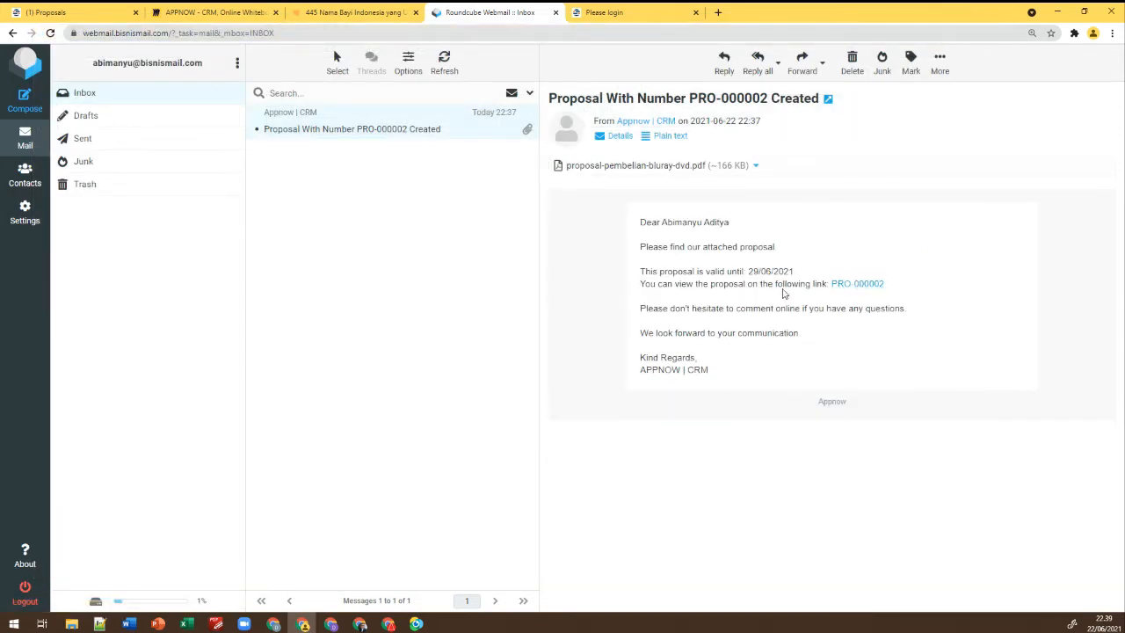
Open PRO-000002 from the email link and post 'Ok, terima kasih' in its Discussion
{"action": "left_click", "coordinate": [850, 286]}
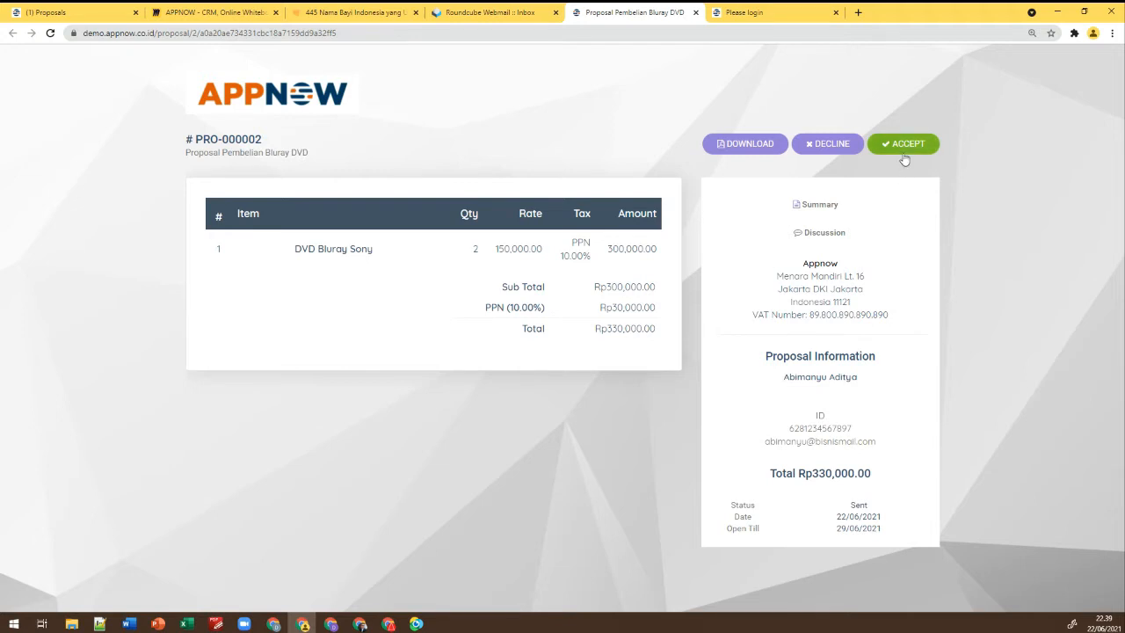
{"action": "left_click", "coordinate": [834, 243]}
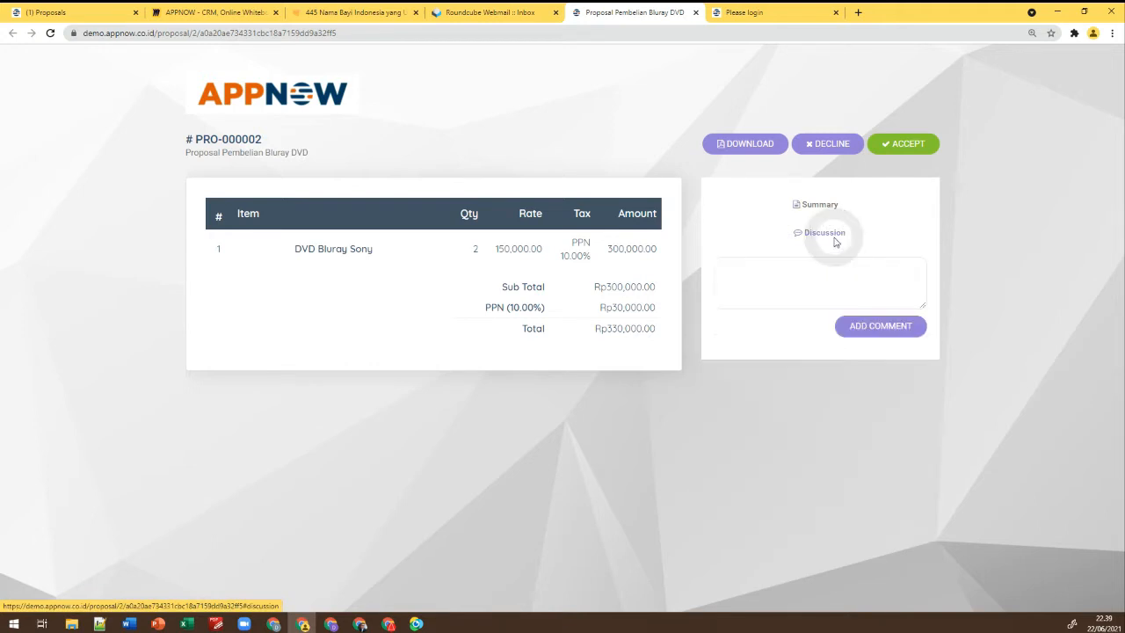
{"action": "left_click", "coordinate": [833, 269]}
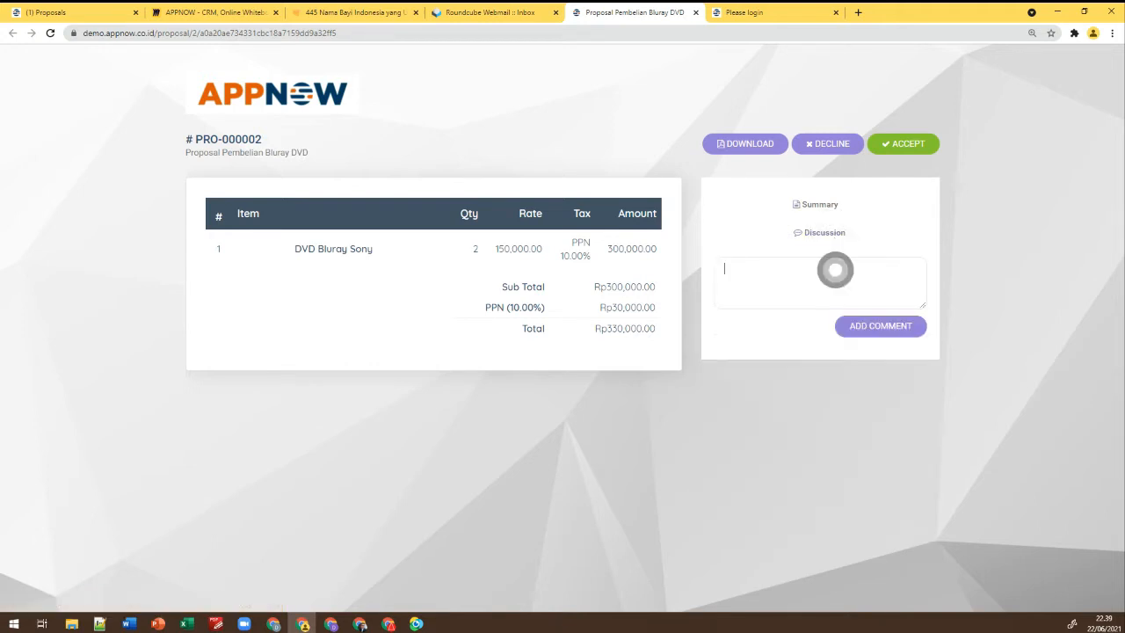
{"action": "left_click", "coordinate": [830, 208]}
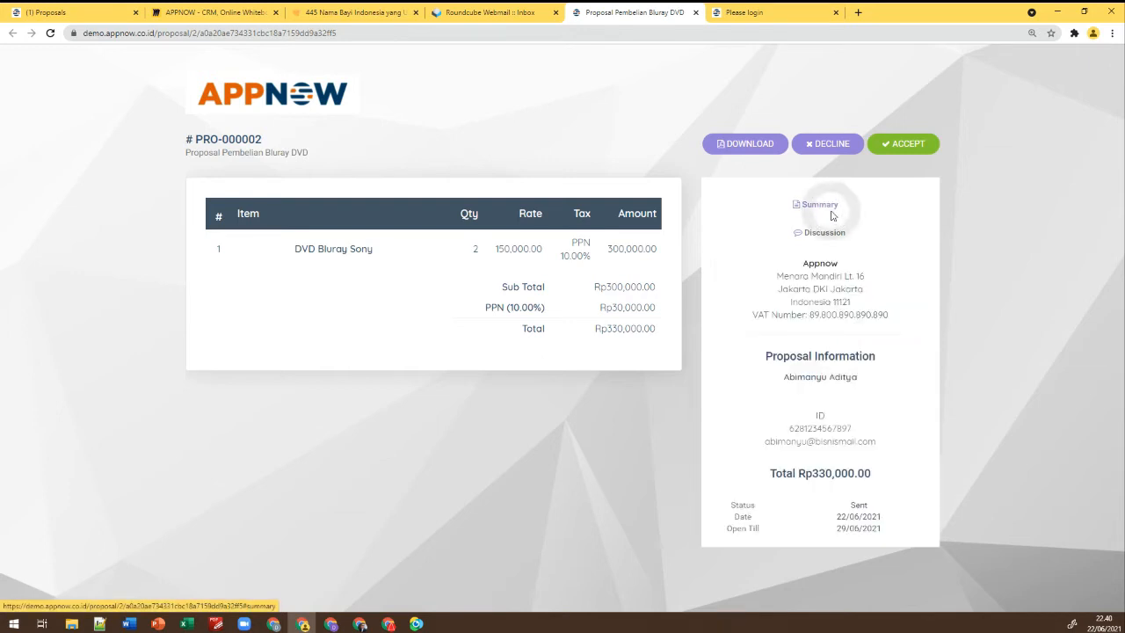
{"action": "left_click", "coordinate": [828, 239]}
{"action": "left_click", "coordinate": [804, 271]}
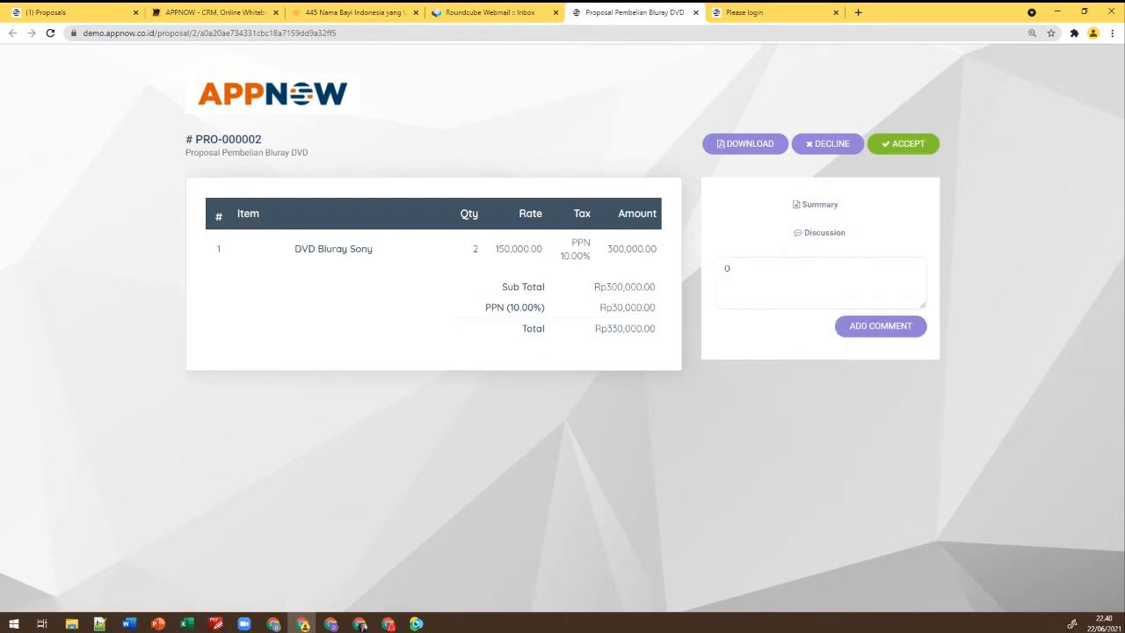
{"action": "type", "text": "Ok, terima kasih"}
{"action": "left_click", "coordinate": [853, 324]}
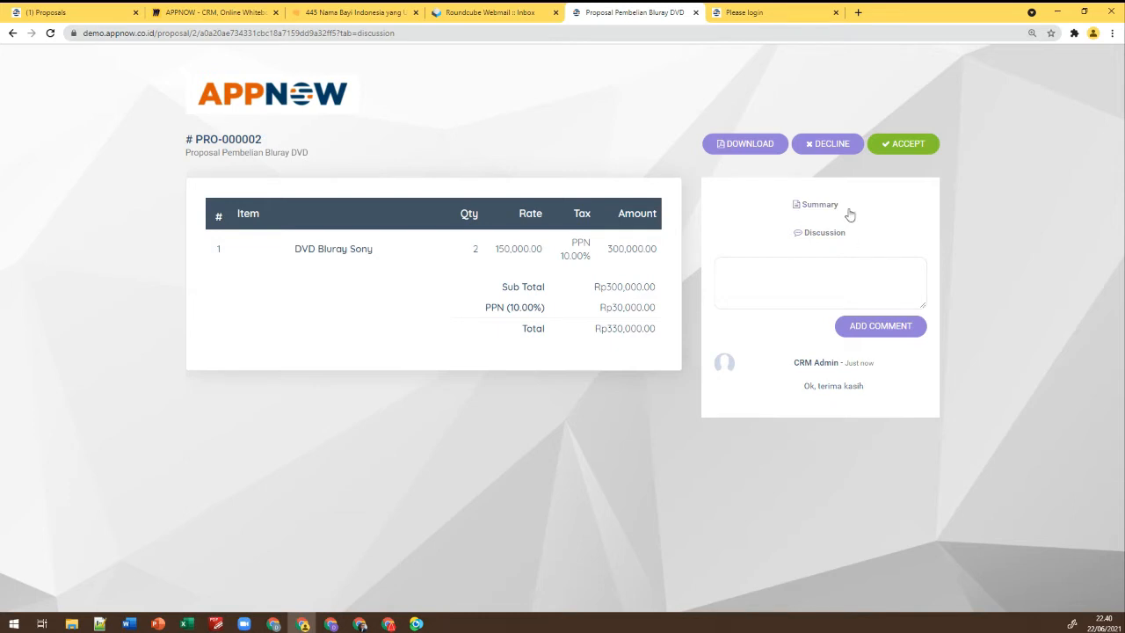
Start accepting PRO-000002 and draw a signature in the signature area
{"action": "left_click", "coordinate": [909, 146]}
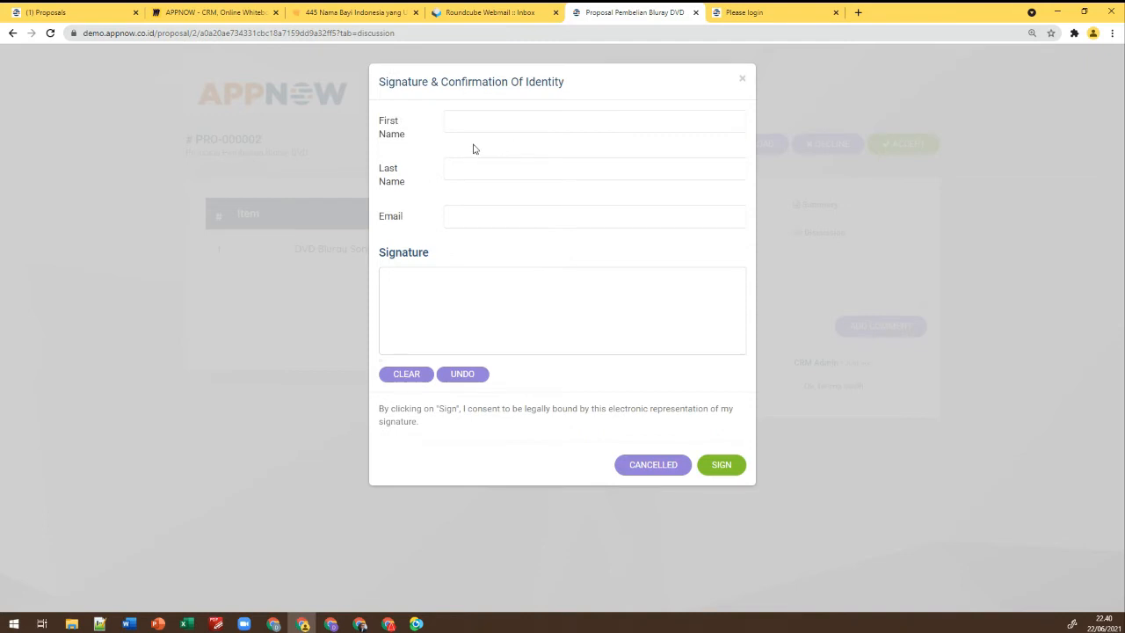
{"action": "left_click", "coordinate": [448, 284]}
{"action": "mouse_move", "coordinate": [447, 284]}
{"action": "left_mouse_down"}
{"action": "mouse_move", "coordinate": [434, 308]}
{"action": "mouse_move", "coordinate": [557, 294]}
{"action": "left_mouse_up"}
{"action": "left_click_drag", "start_coordinate": [429, 324], "coordinate": [576, 309]}
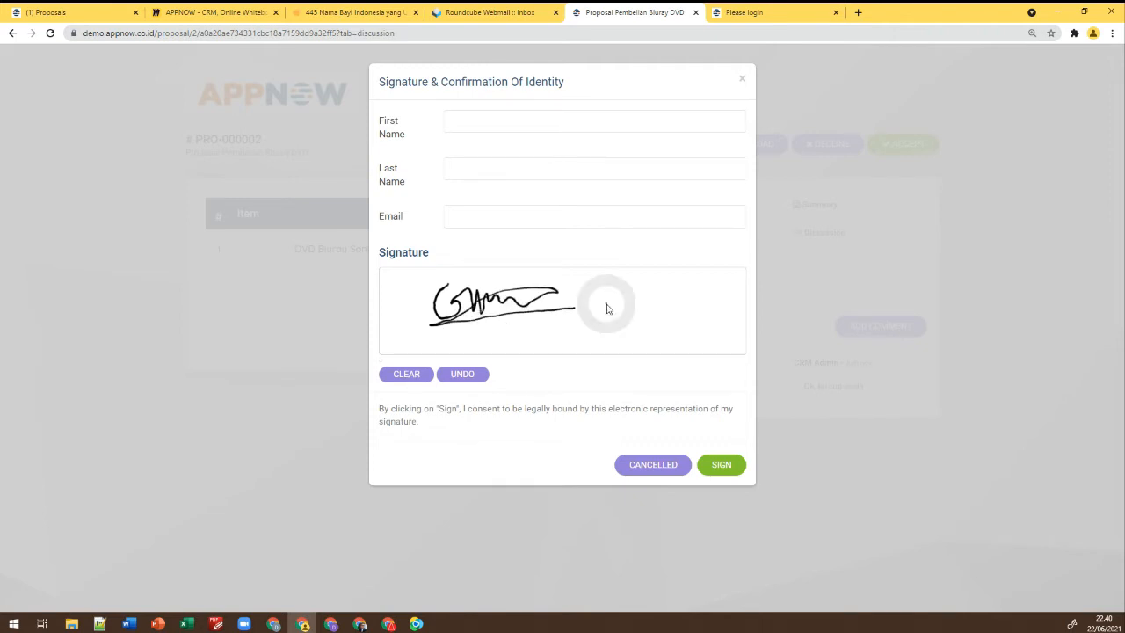
{"action": "left_click", "coordinate": [606, 303]}
Fill in the signer's first name, last name and e-mail, then sign and accept
{"action": "left_click", "coordinate": [569, 117]}
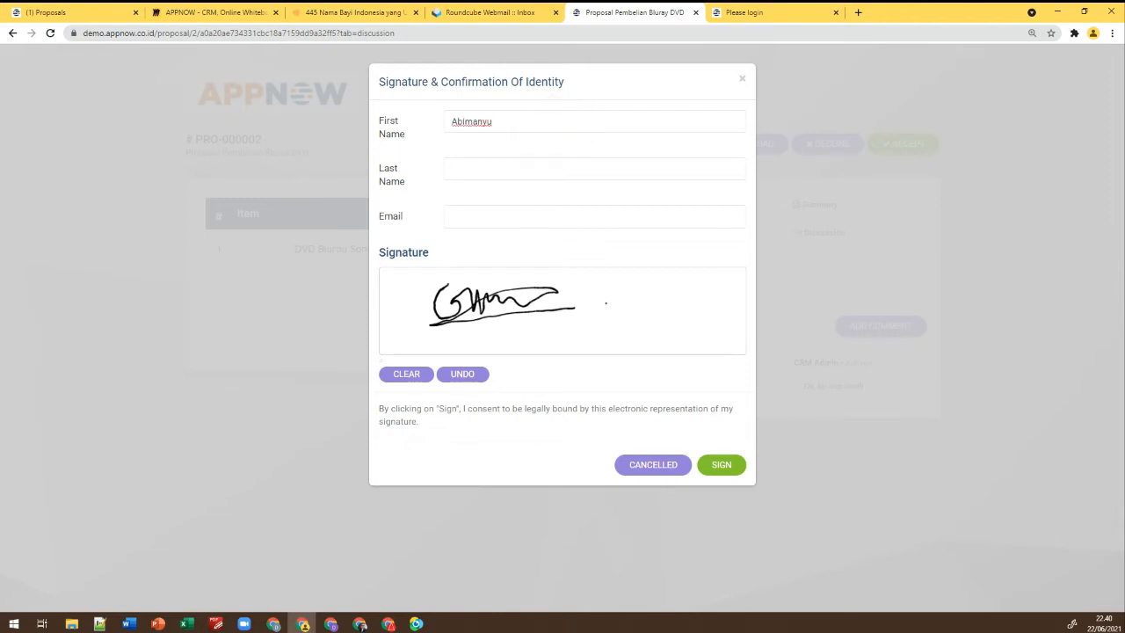
{"action": "left_click", "coordinate": [560, 162]}
{"action": "left_click", "coordinate": [566, 210]}
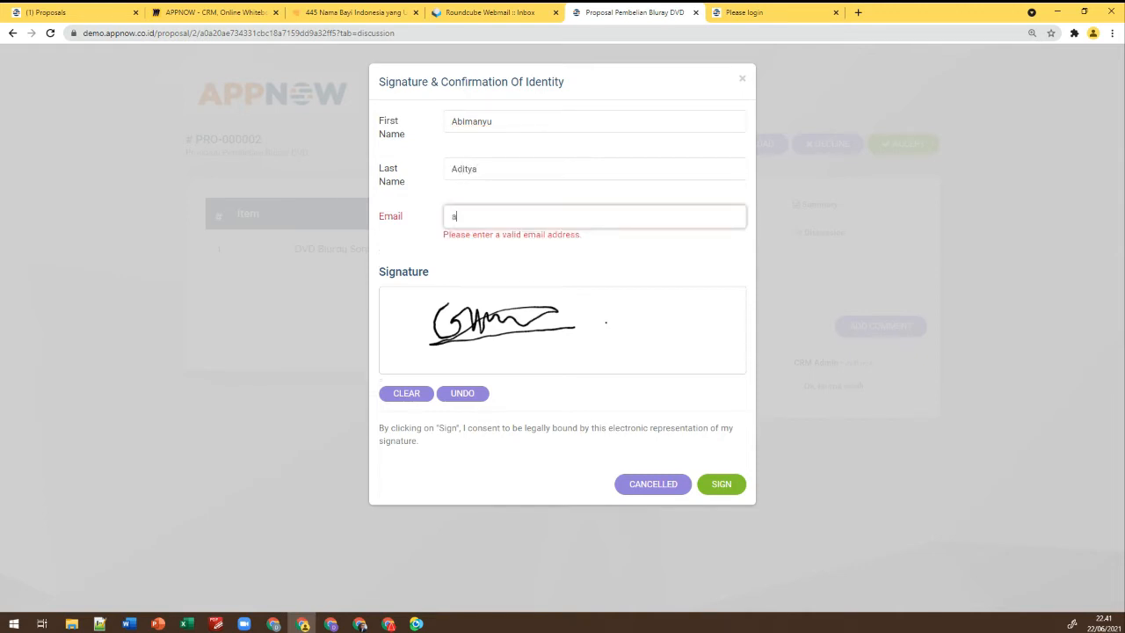
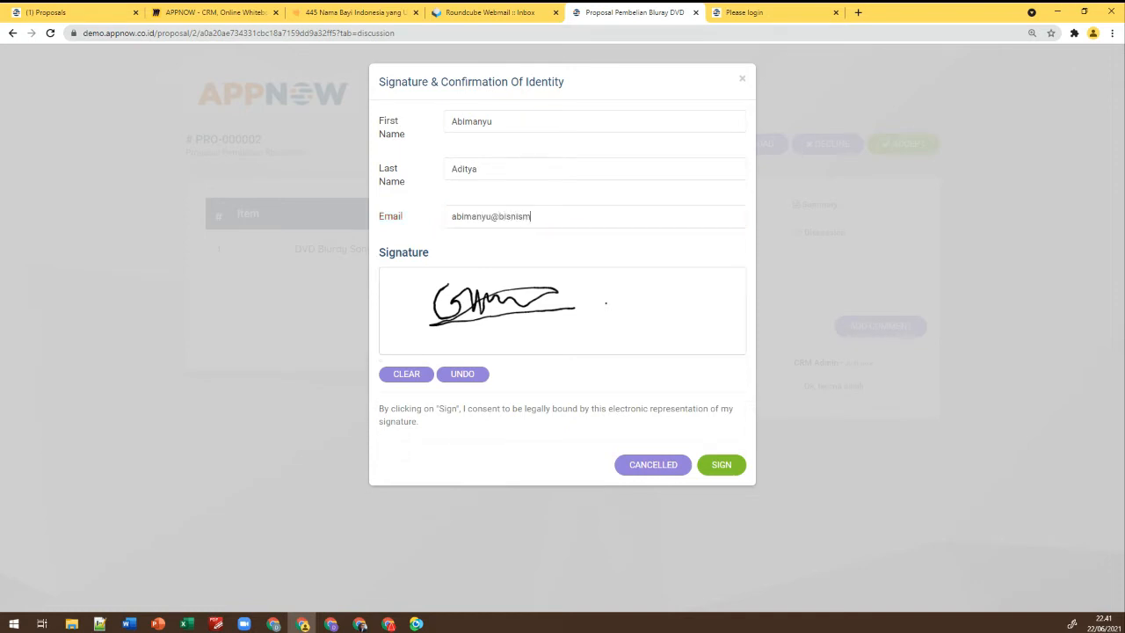
{"action": "left_click_drag", "start_coordinate": [456, 332], "coordinate": [550, 317]}
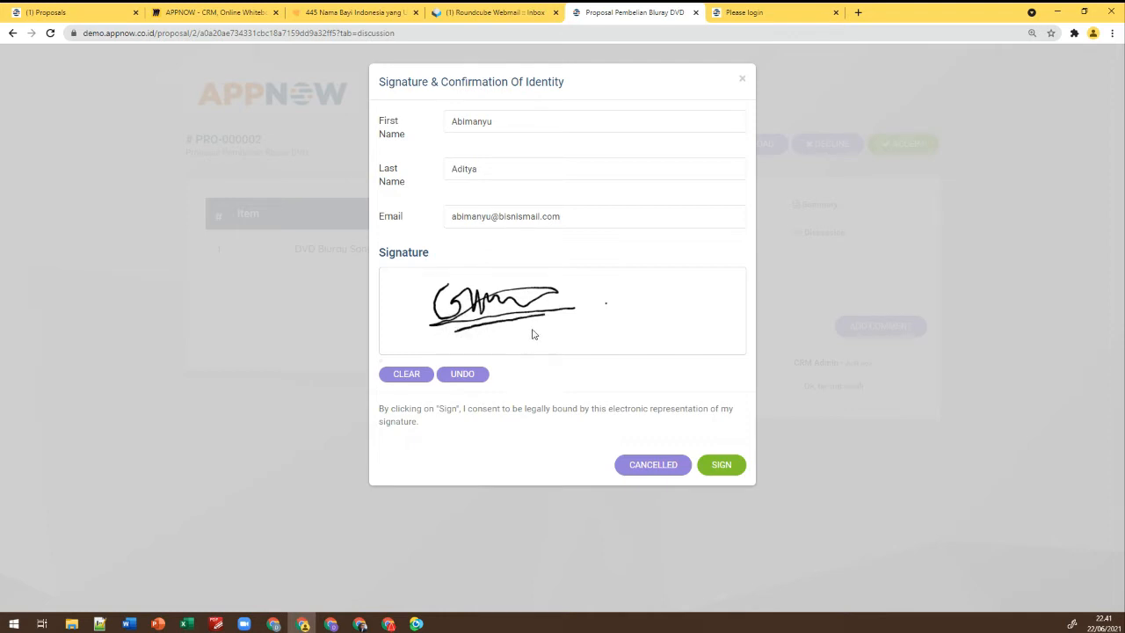
{"action": "left_click", "coordinate": [722, 467]}
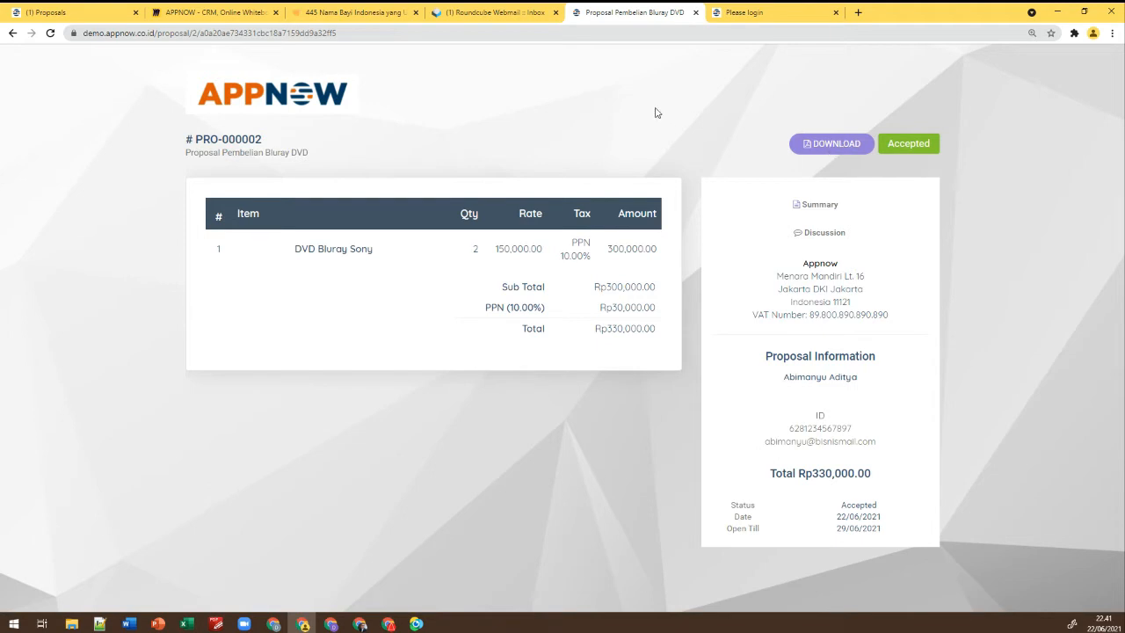
In Roundcube, refresh the inbox and open the New Proposal Comment and 'Thank for you accepting proposal' emails
{"action": "left_click", "coordinate": [506, 13]}
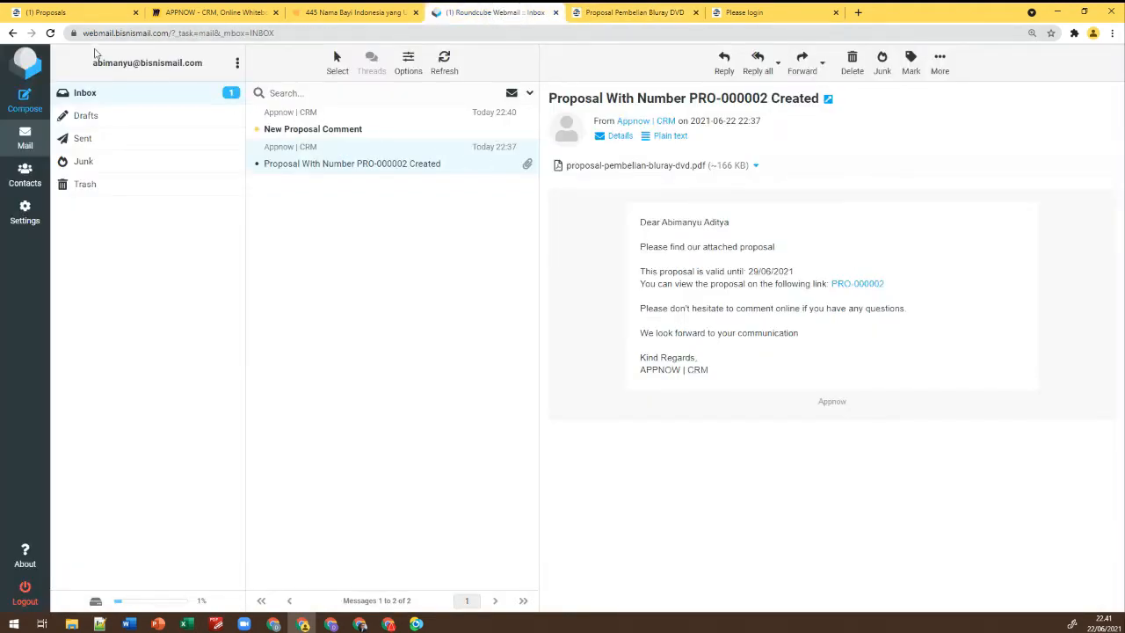
{"action": "left_click", "coordinate": [51, 32]}
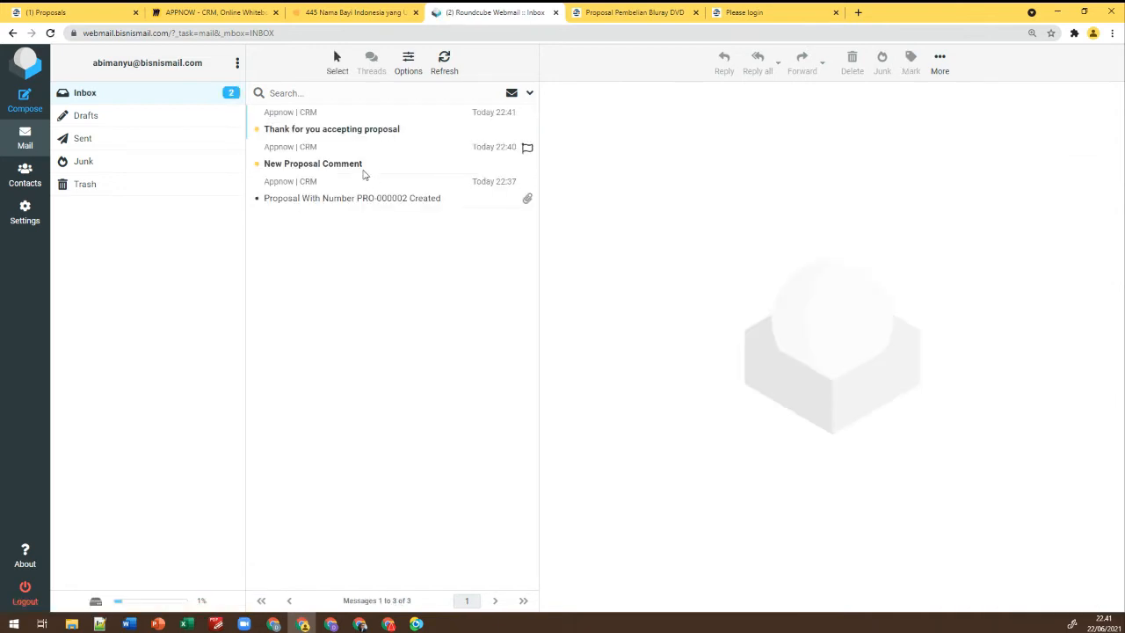
{"action": "left_click", "coordinate": [364, 172]}
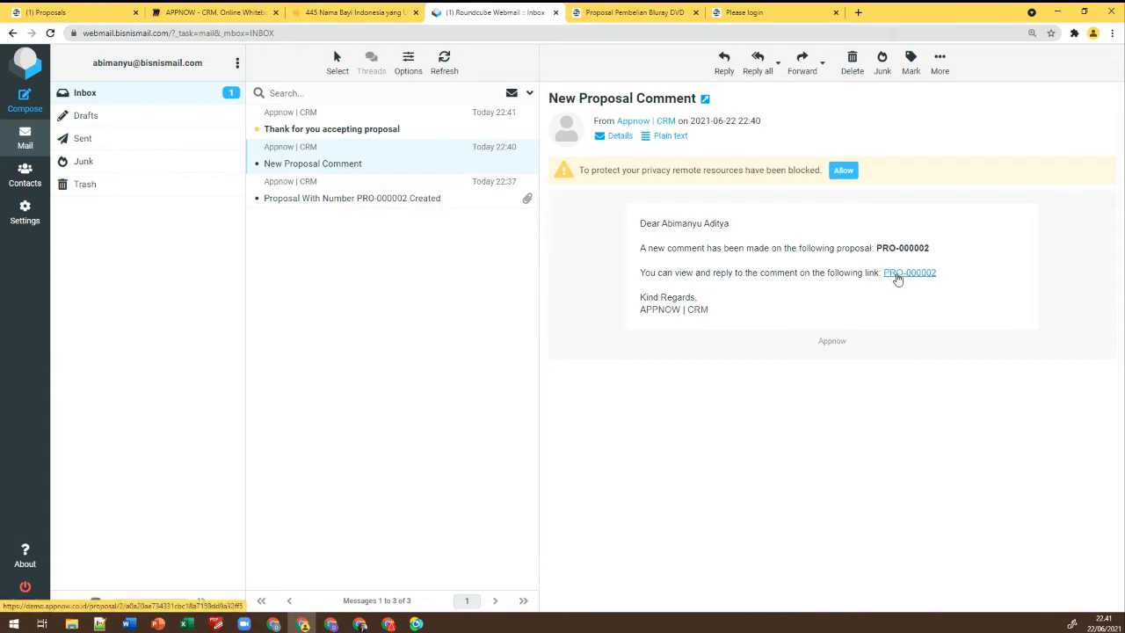
{"action": "left_click", "coordinate": [358, 134]}
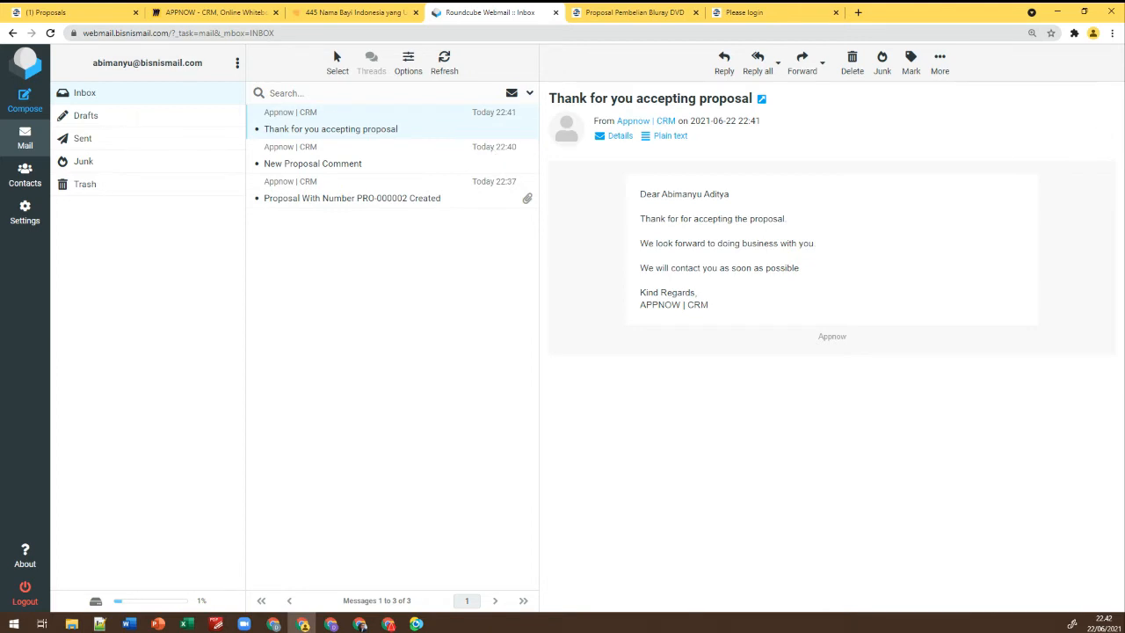
{"action": "left_click", "coordinate": [417, 622]}
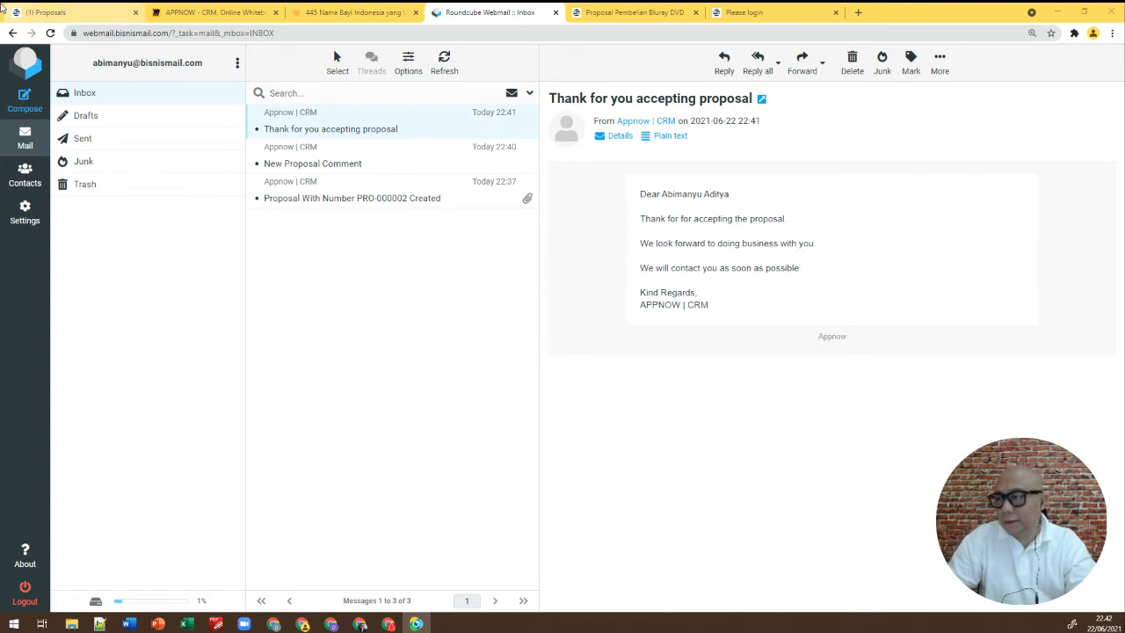
Reload the CRM proposals to confirm PRO-000002 is Accepted and signed, then view its comments
{"action": "left_click", "coordinate": [66, 13]}
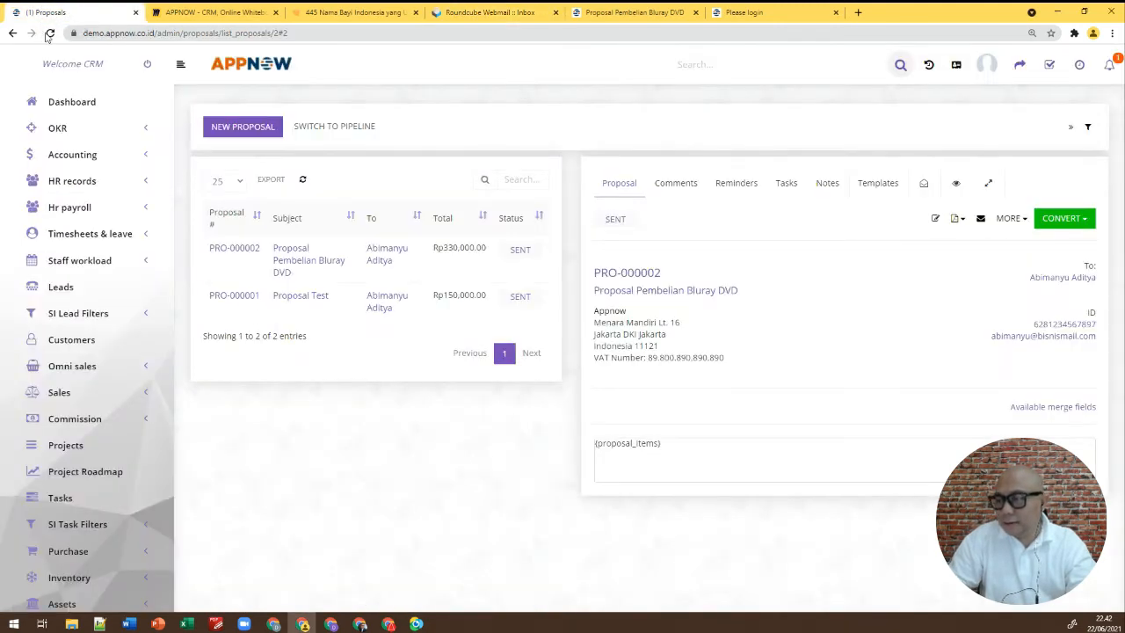
{"action": "left_click", "coordinate": [50, 32]}
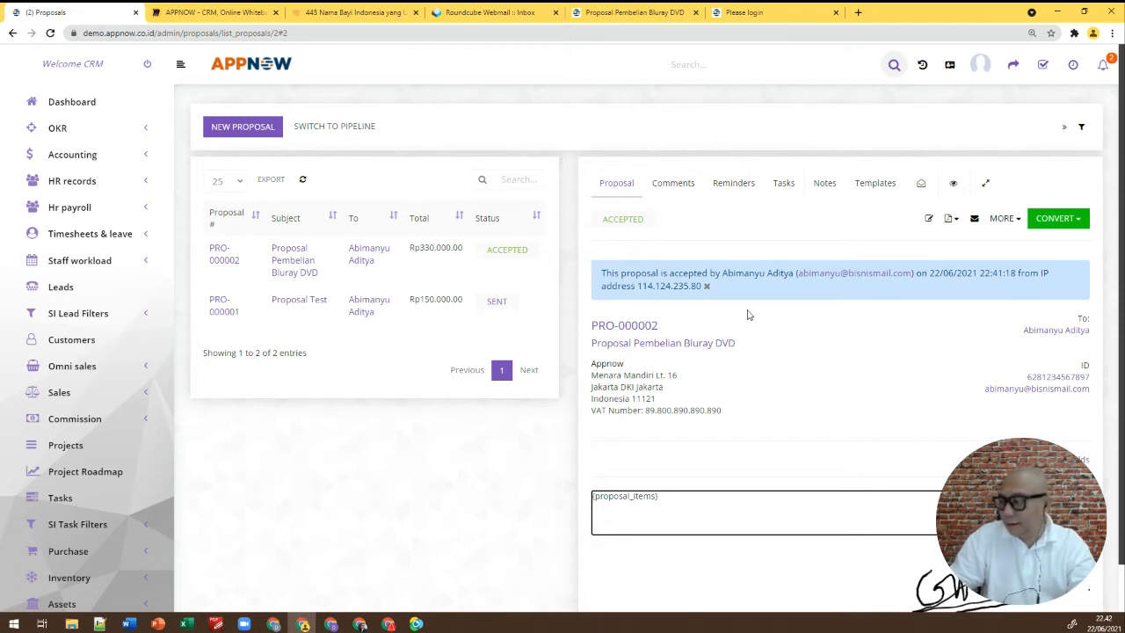
{"action": "scroll", "coordinate": [748, 315], "scroll_direction": "down", "scroll_amount": 1}
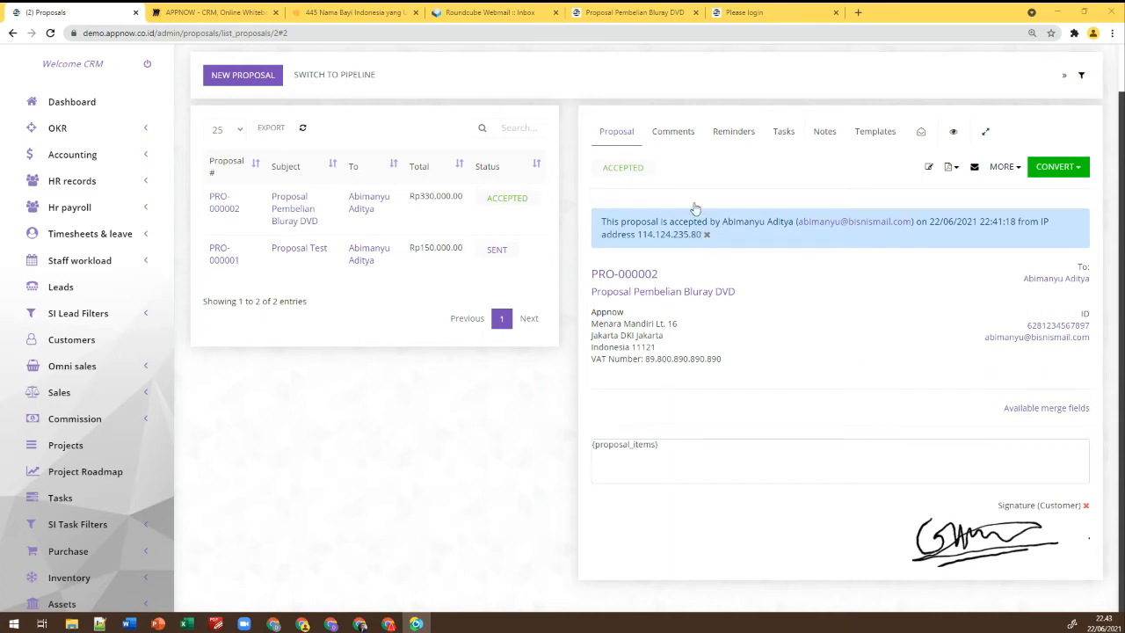
{"action": "left_click", "coordinate": [676, 136]}
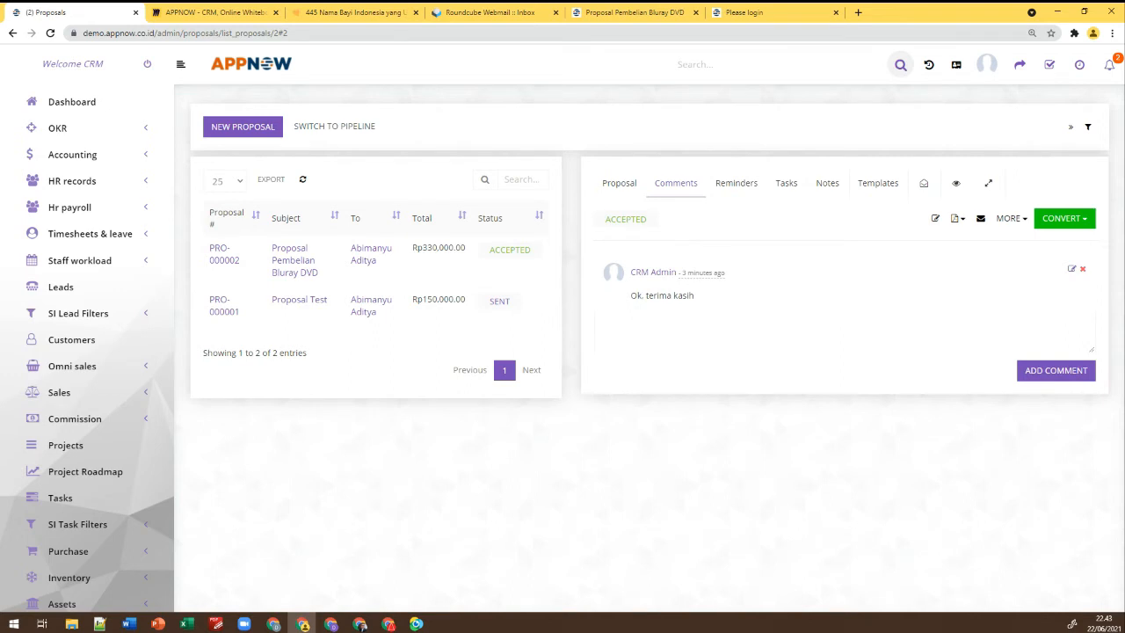
Review PRO-000002's reminders, tasks, notes and templates, then view proposals as a pipeline board
{"action": "left_click", "coordinate": [742, 185]}
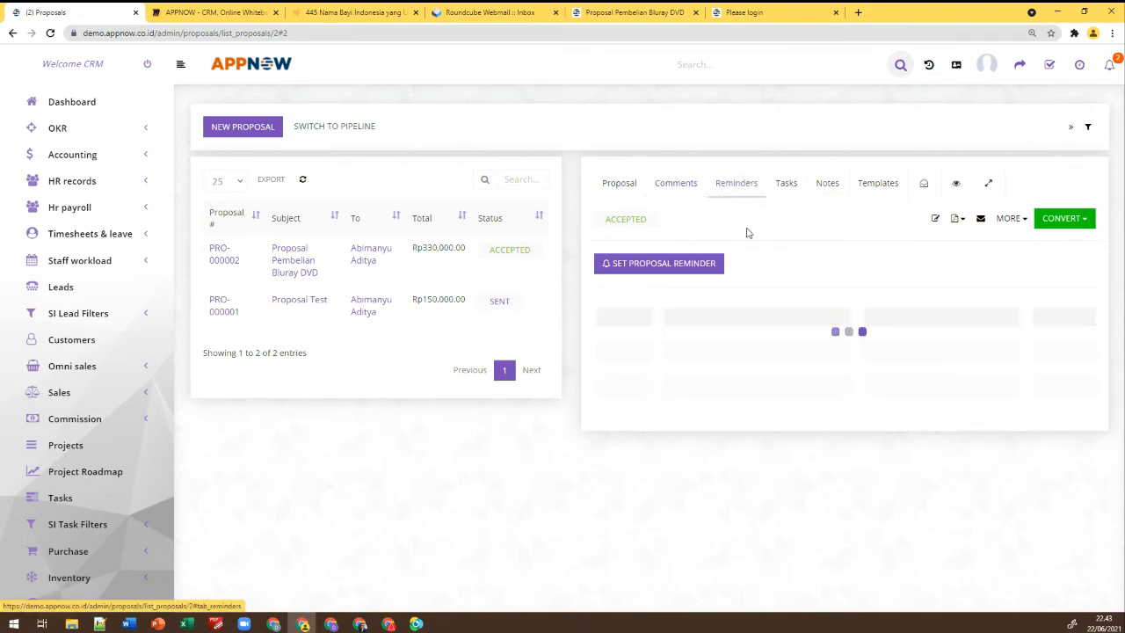
{"action": "left_click", "coordinate": [787, 198]}
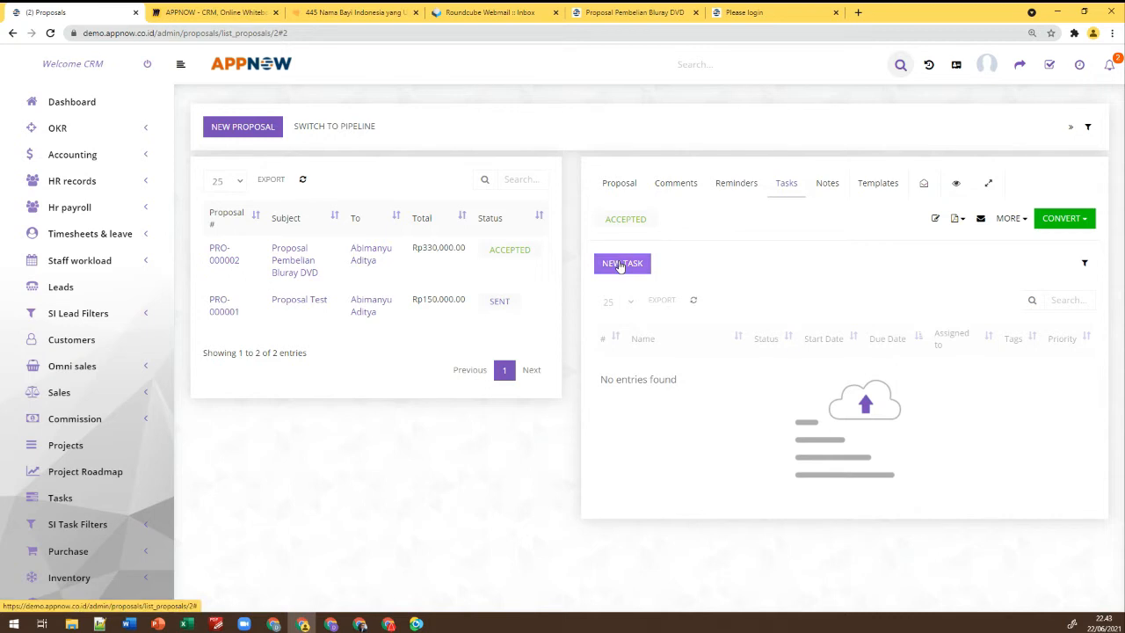
{"action": "left_click", "coordinate": [834, 185]}
{"action": "left_click", "coordinate": [879, 184]}
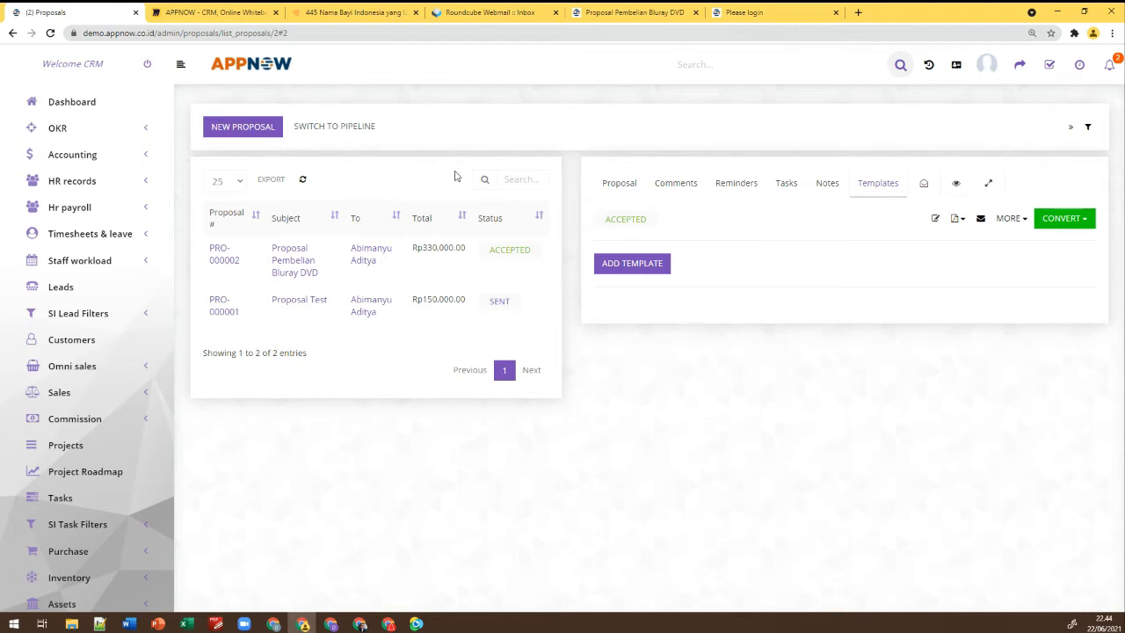
{"action": "left_click", "coordinate": [340, 127]}
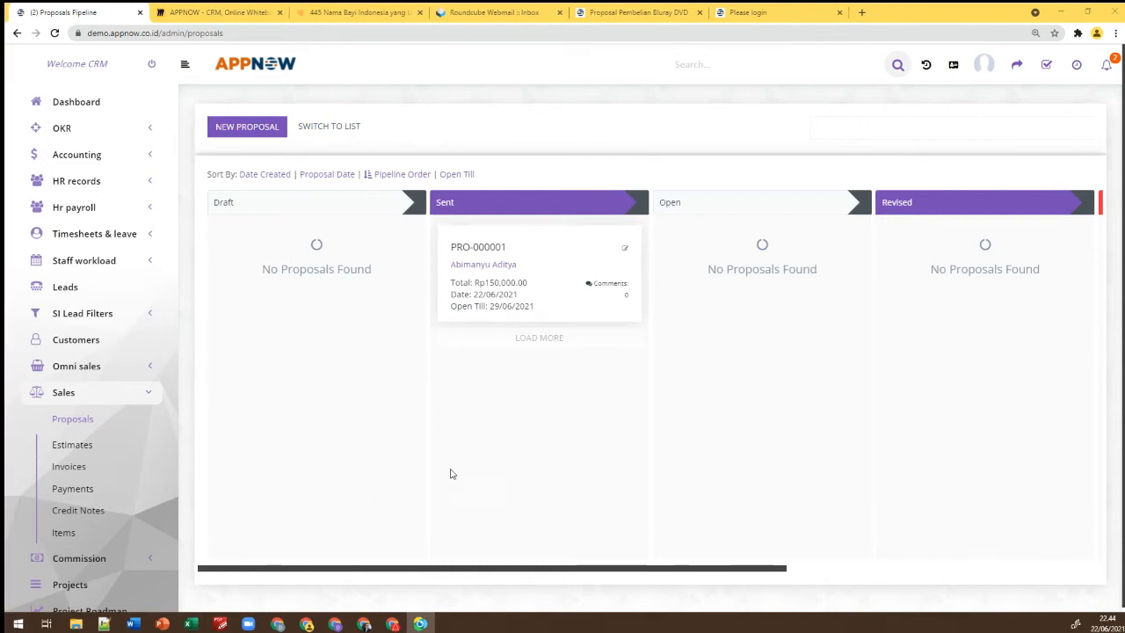
{"action": "left_click_drag", "start_coordinate": [450, 568], "coordinate": [375, 552]}
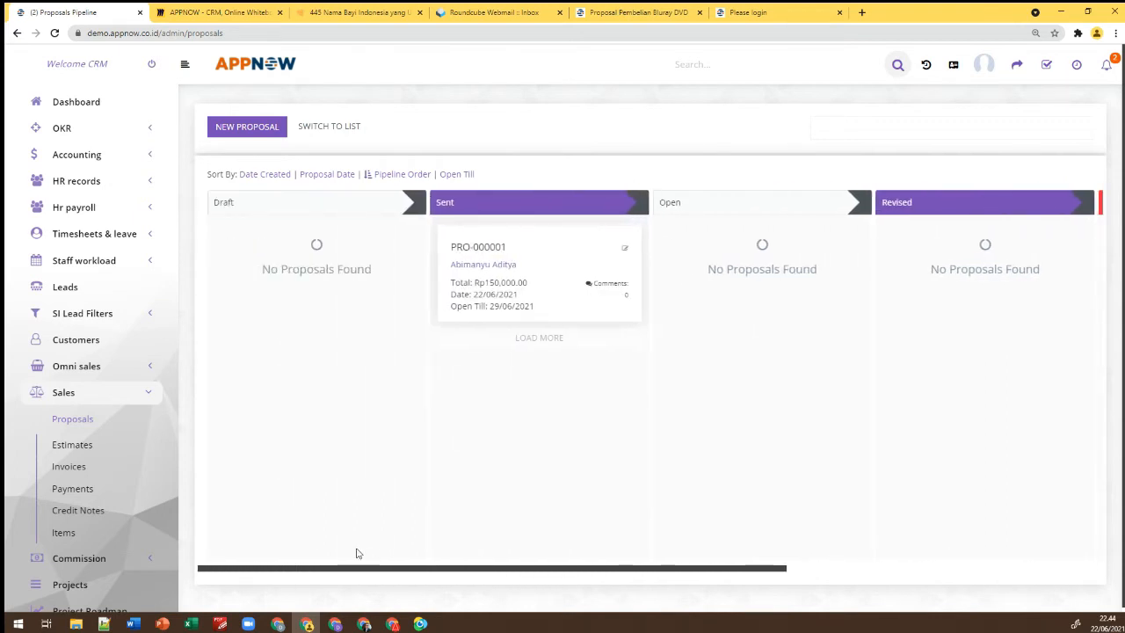
{"action": "left_click_drag", "start_coordinate": [468, 559], "coordinate": [793, 555]}
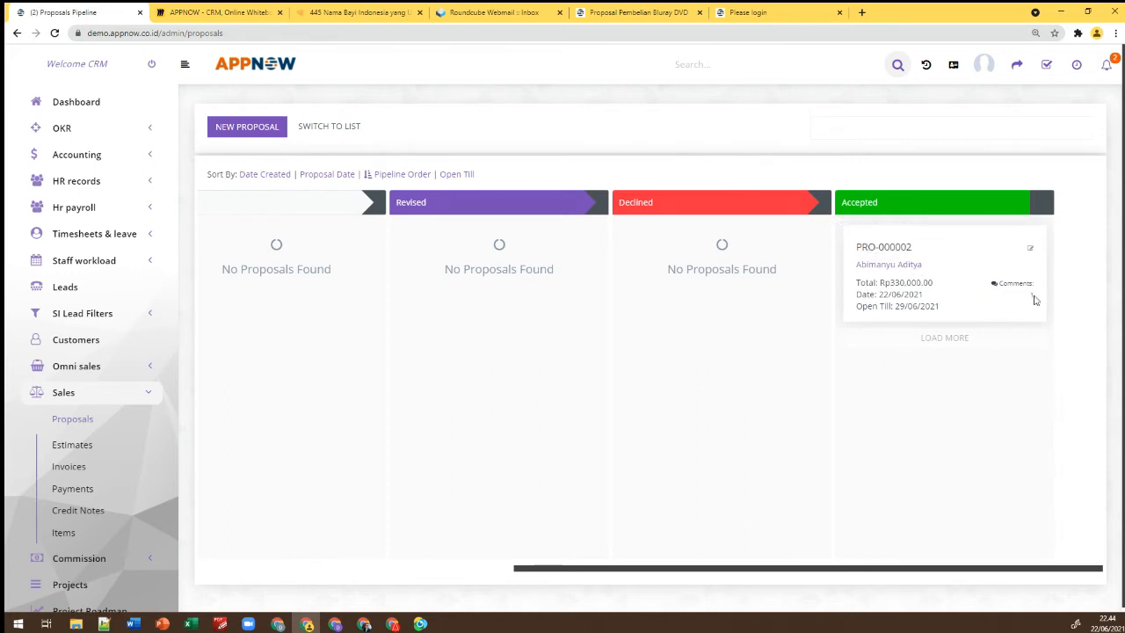
{"action": "left_click_drag", "start_coordinate": [887, 570], "coordinate": [489, 572]}
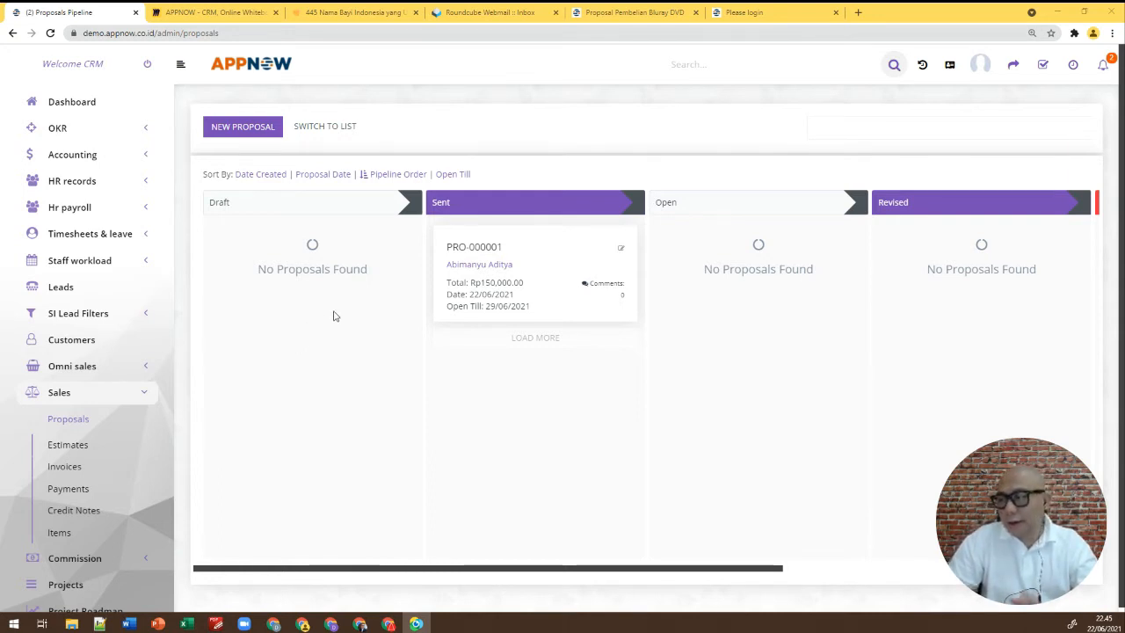
{"action": "left_click", "coordinate": [68, 445]}
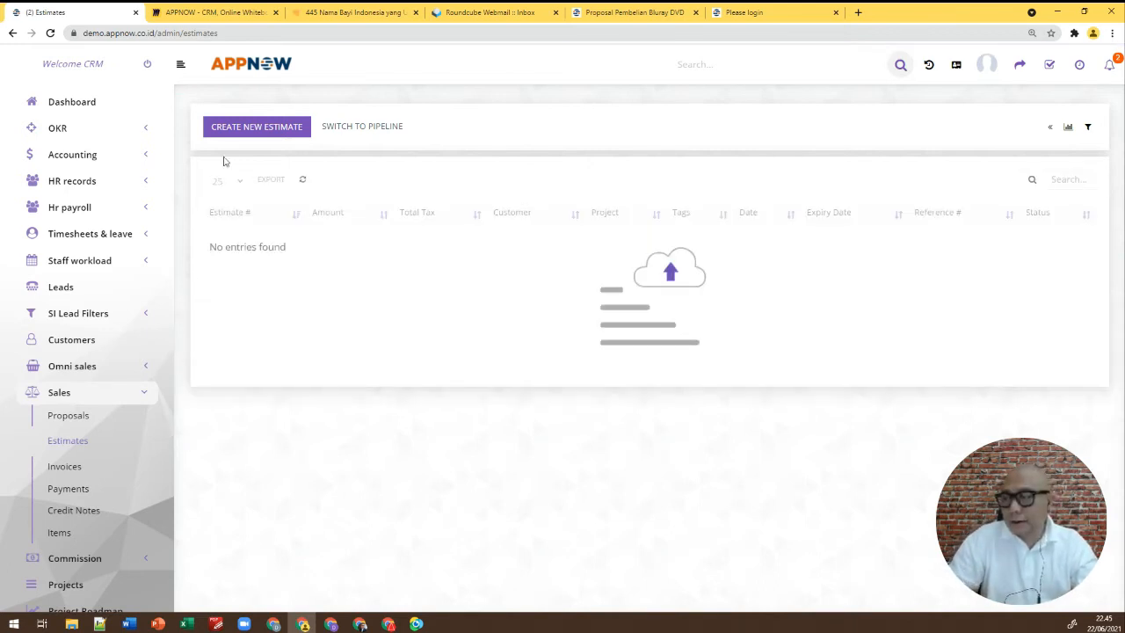
Create a new estimate EST-2021/000001, dated 22/06/2021 and expiring 29/06/2021
{"action": "left_click", "coordinate": [267, 130]}
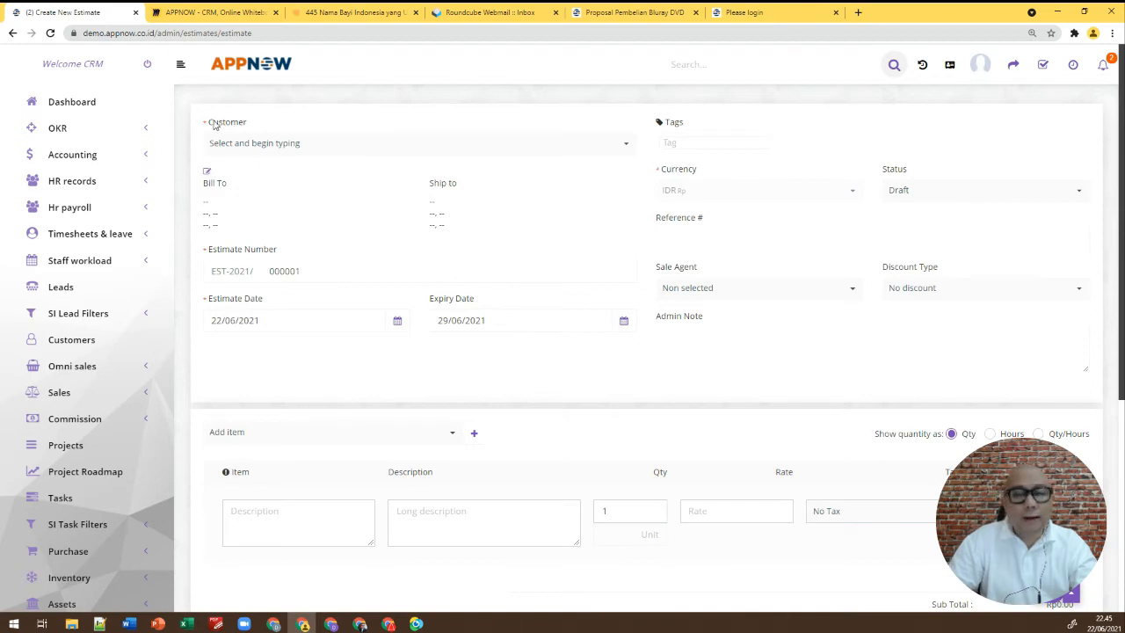
Search 'ab' in the Customer field and select the client who accepted the proposal
{"action": "left_click", "coordinate": [303, 147]}
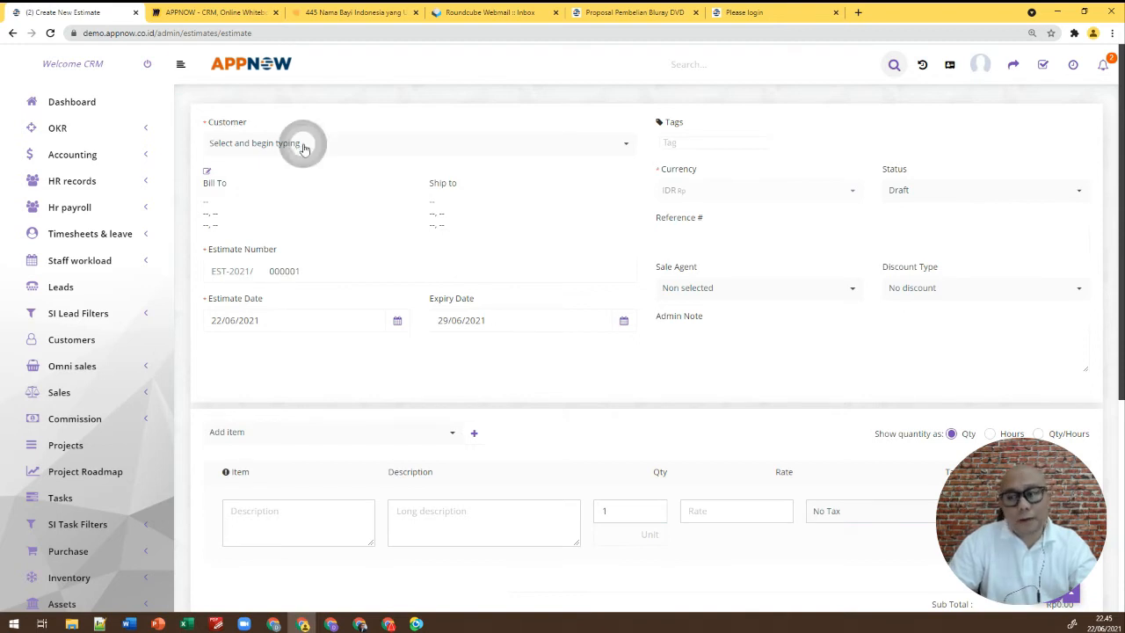
{"action": "left_click", "coordinate": [304, 125]}
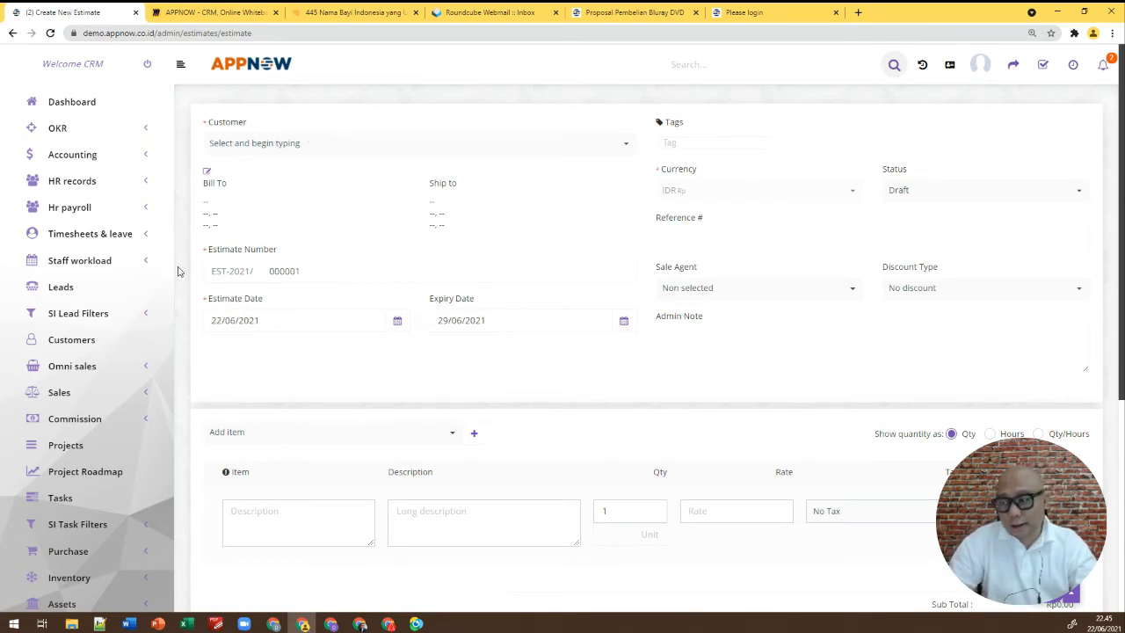
{"action": "scroll", "coordinate": [113, 429], "scroll_direction": "down", "scroll_amount": 3}
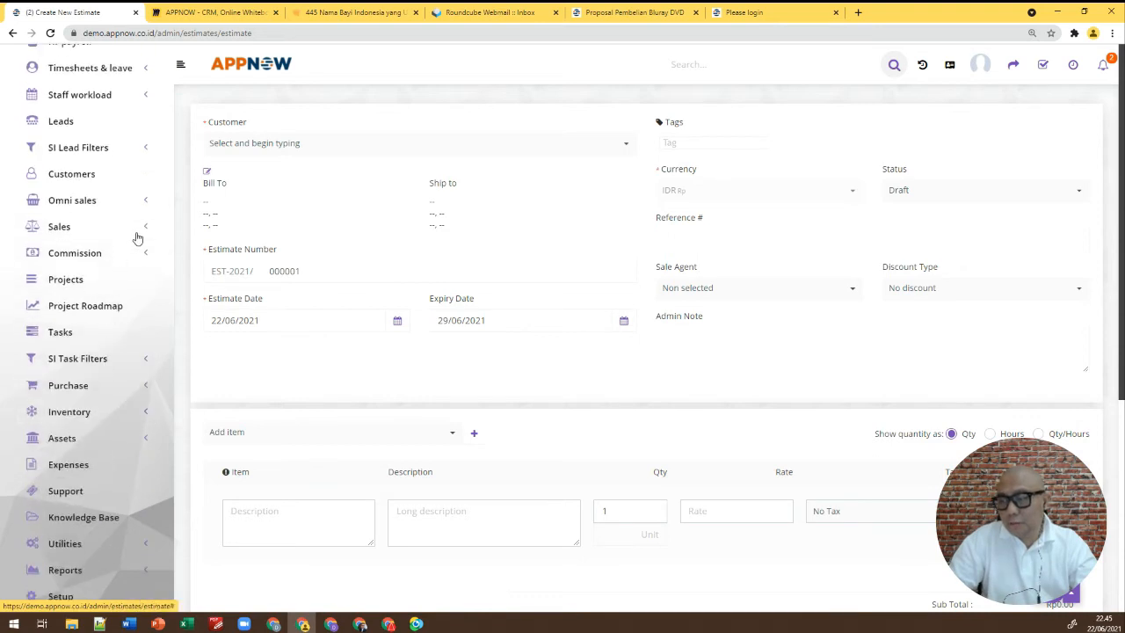
{"action": "left_click", "coordinate": [138, 235]}
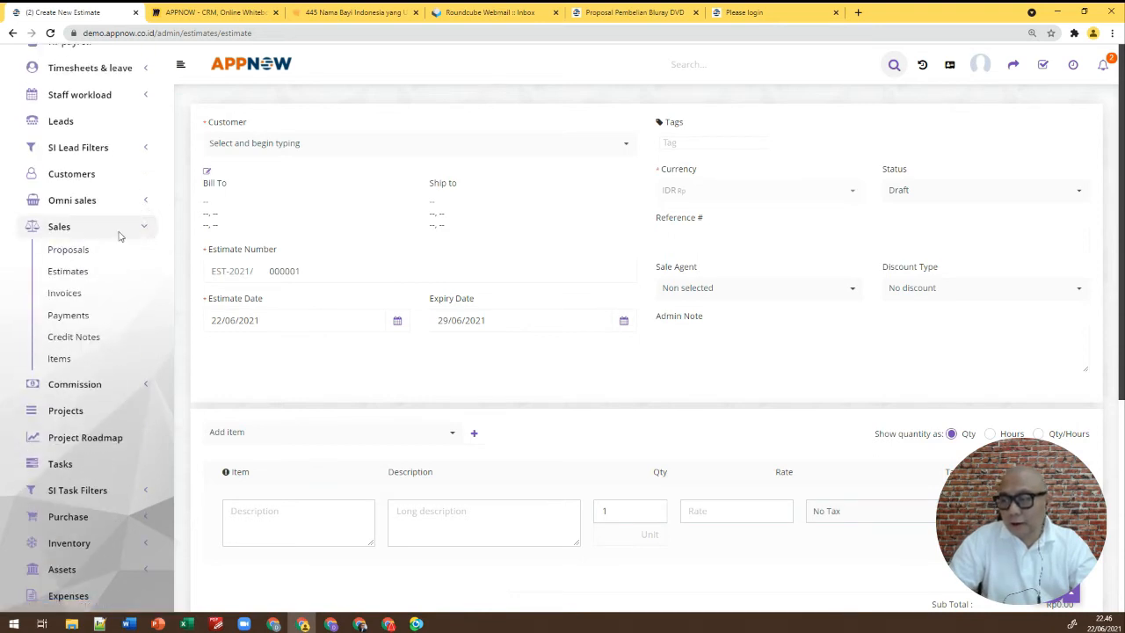
{"action": "left_click", "coordinate": [299, 147]}
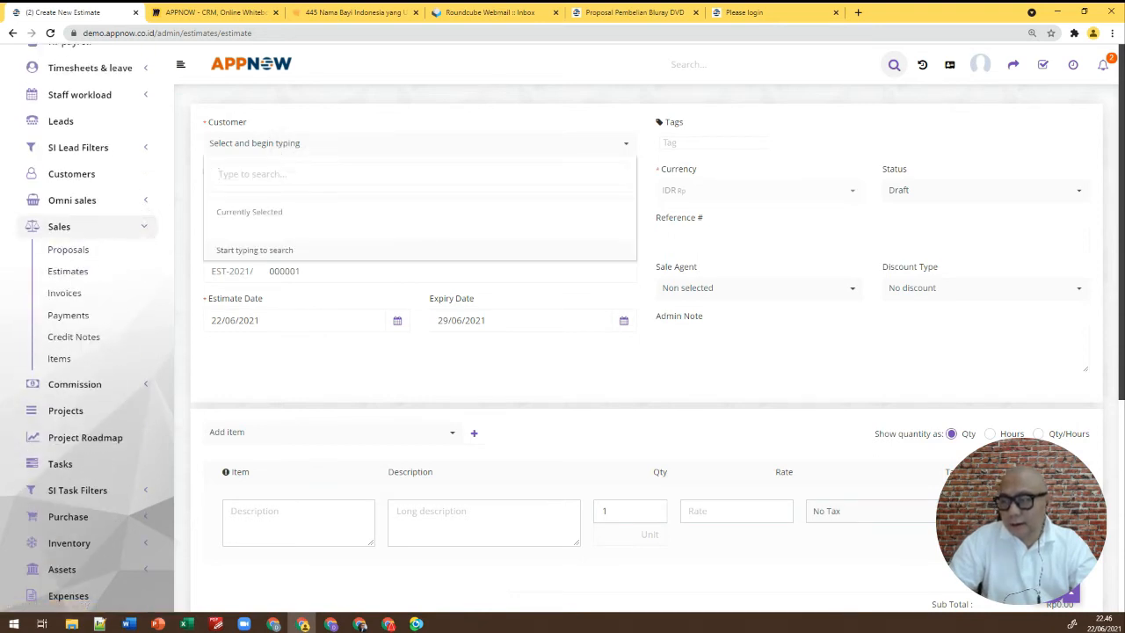
{"action": "left_click", "coordinate": [269, 175]}
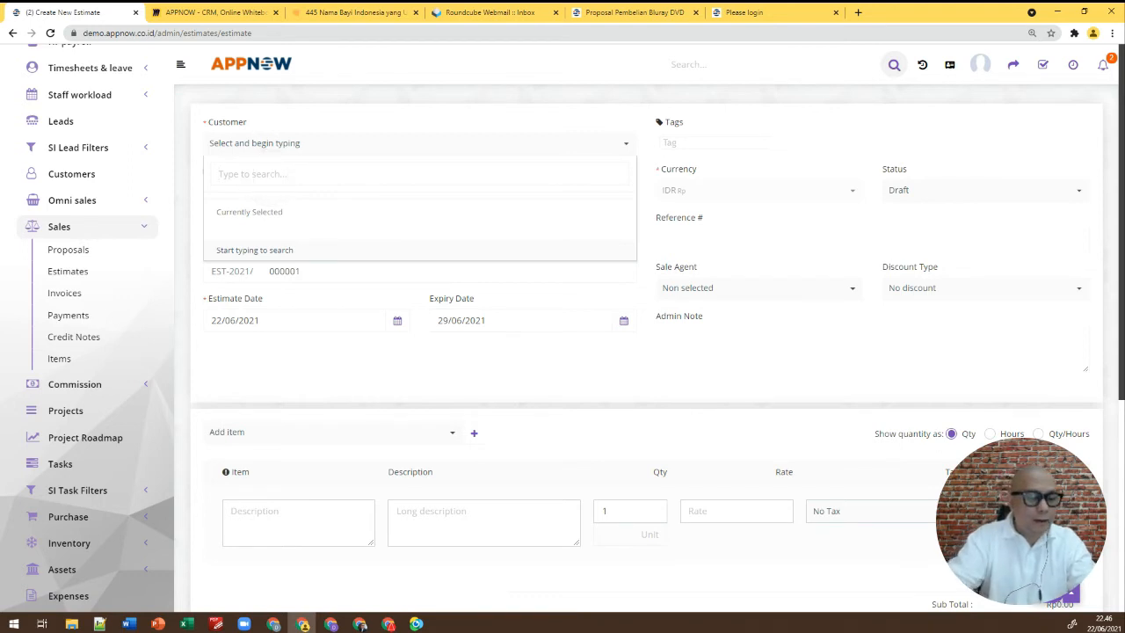
{"action": "type", "text": "ab"}
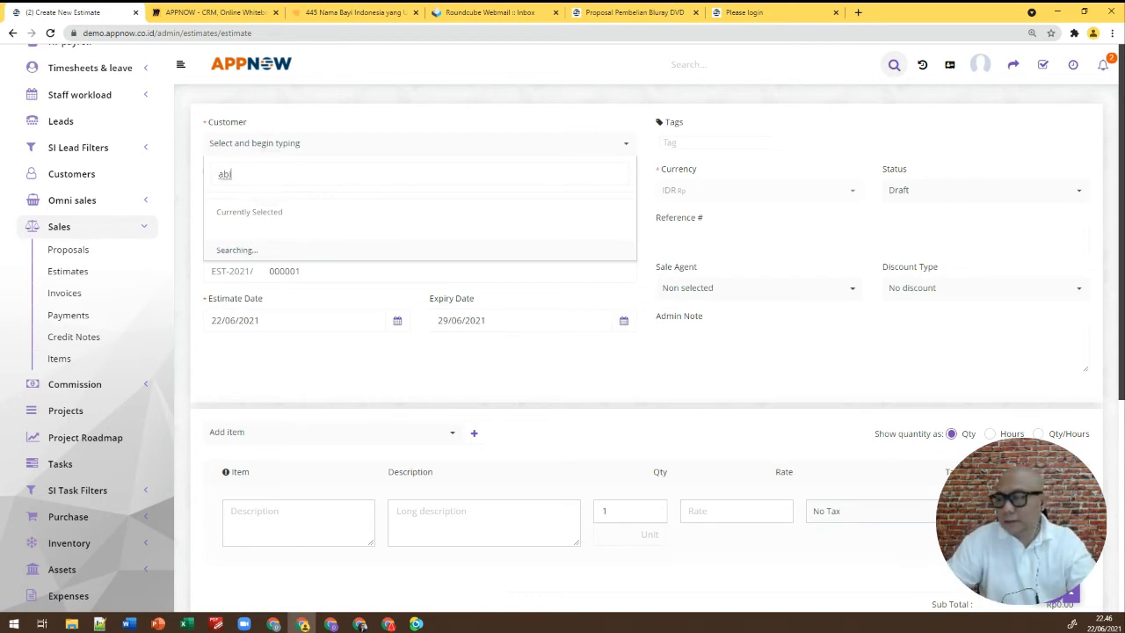
{"action": "left_click", "coordinate": [268, 203]}
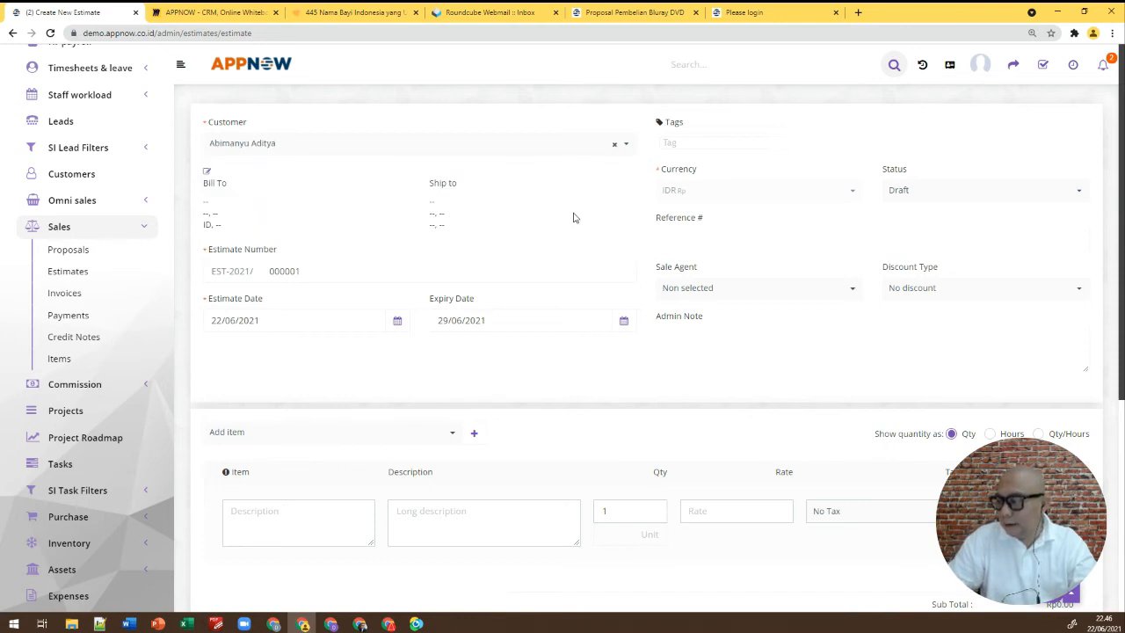
{"action": "scroll", "coordinate": [573, 217], "scroll_direction": "down", "scroll_amount": 5}
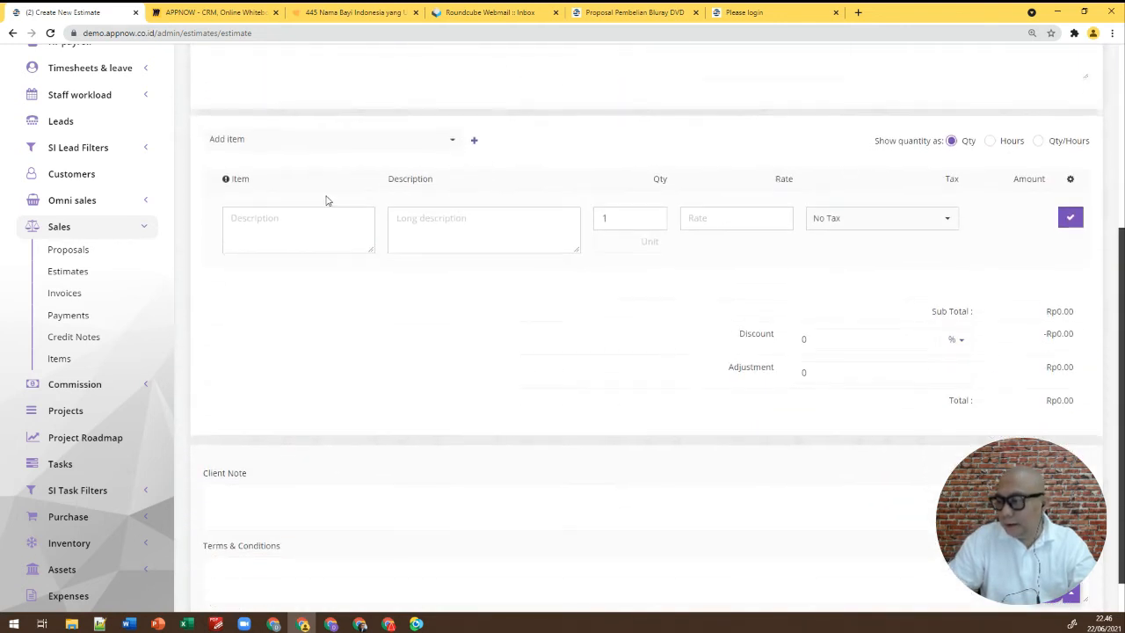
{"action": "left_click", "coordinate": [409, 149]}
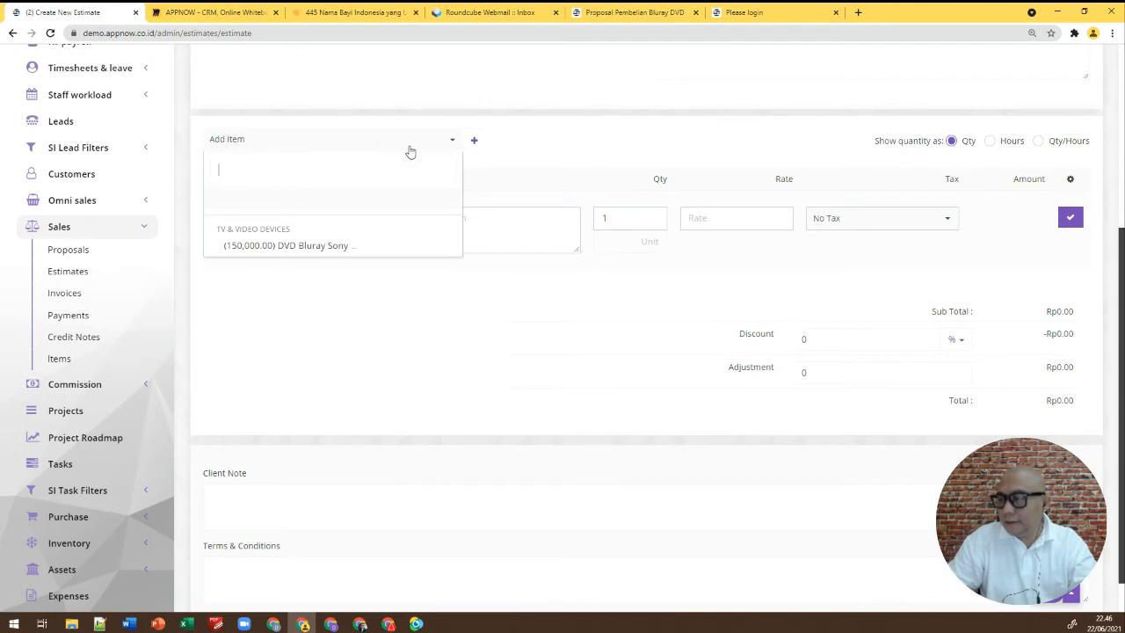
Add DVD Bluray Sony at 150000 with 10% PPN tax and quantity 2 to the estimate
{"action": "left_click", "coordinate": [319, 245]}
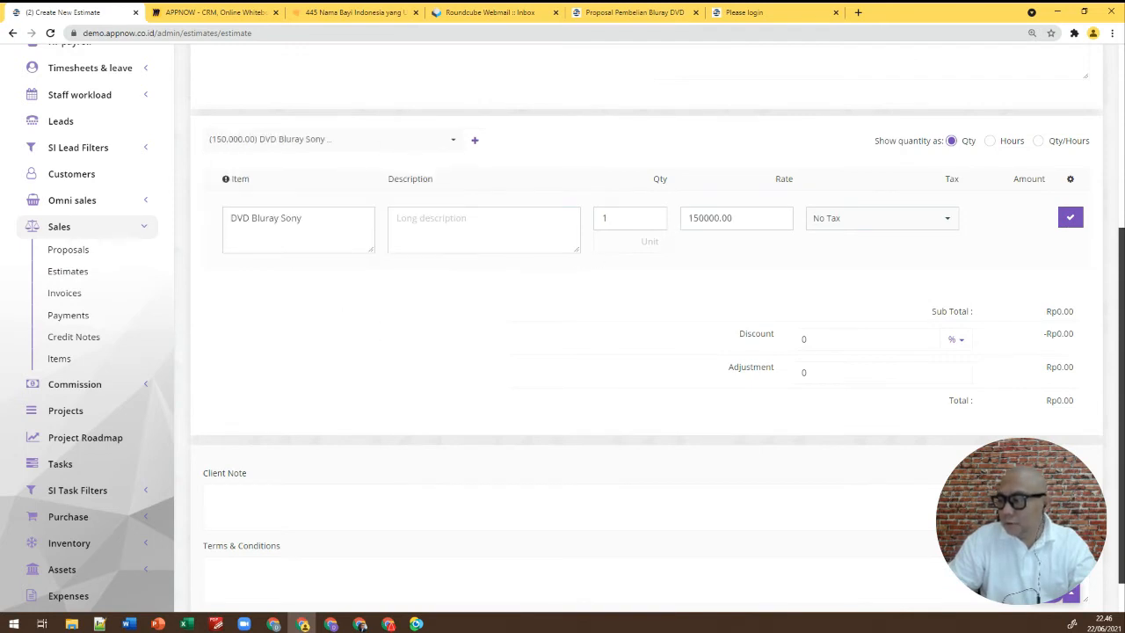
{"action": "left_click", "coordinate": [780, 216]}
{"action": "left_click", "coordinate": [781, 223]}
{"action": "left_click", "coordinate": [817, 219]}
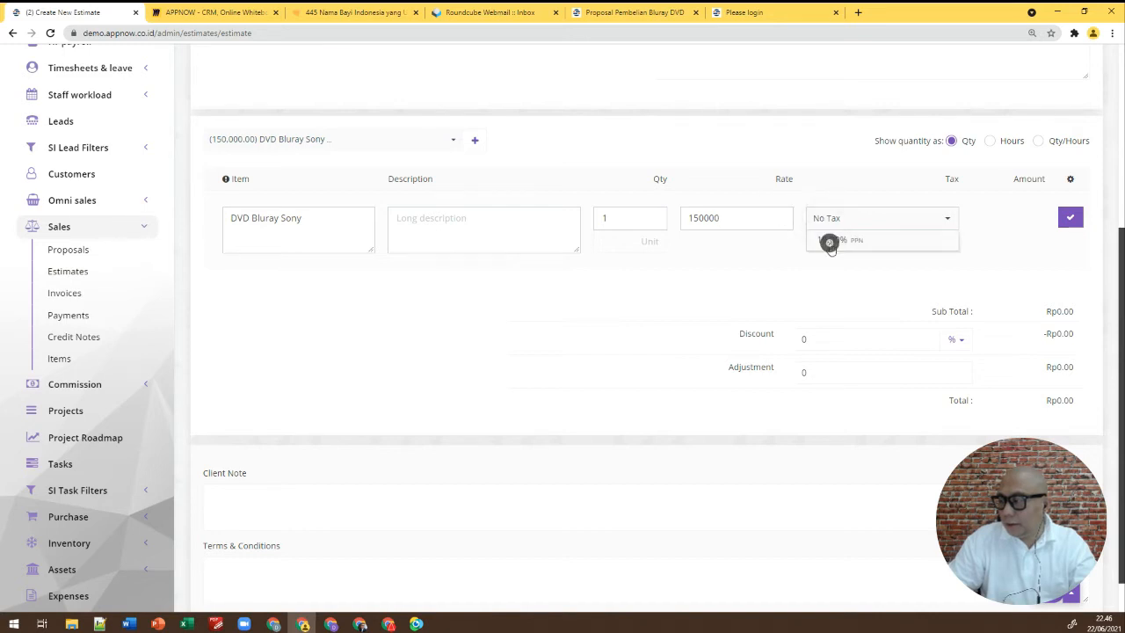
{"action": "left_click", "coordinate": [828, 242]}
{"action": "left_click", "coordinate": [1069, 217]}
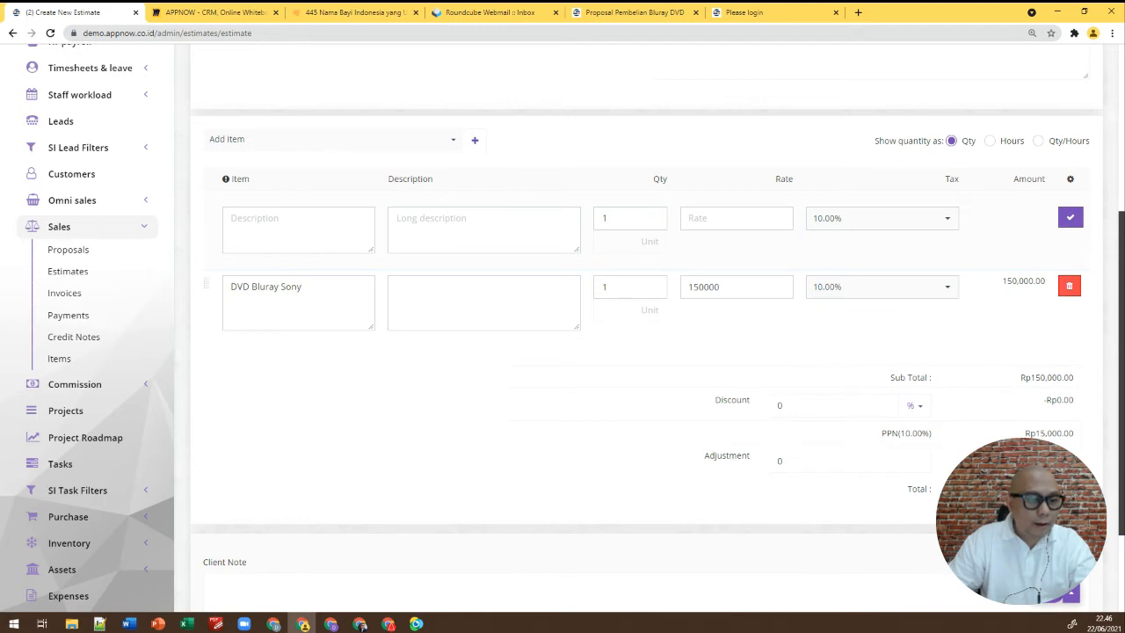
{"action": "left_click", "coordinate": [654, 283]}
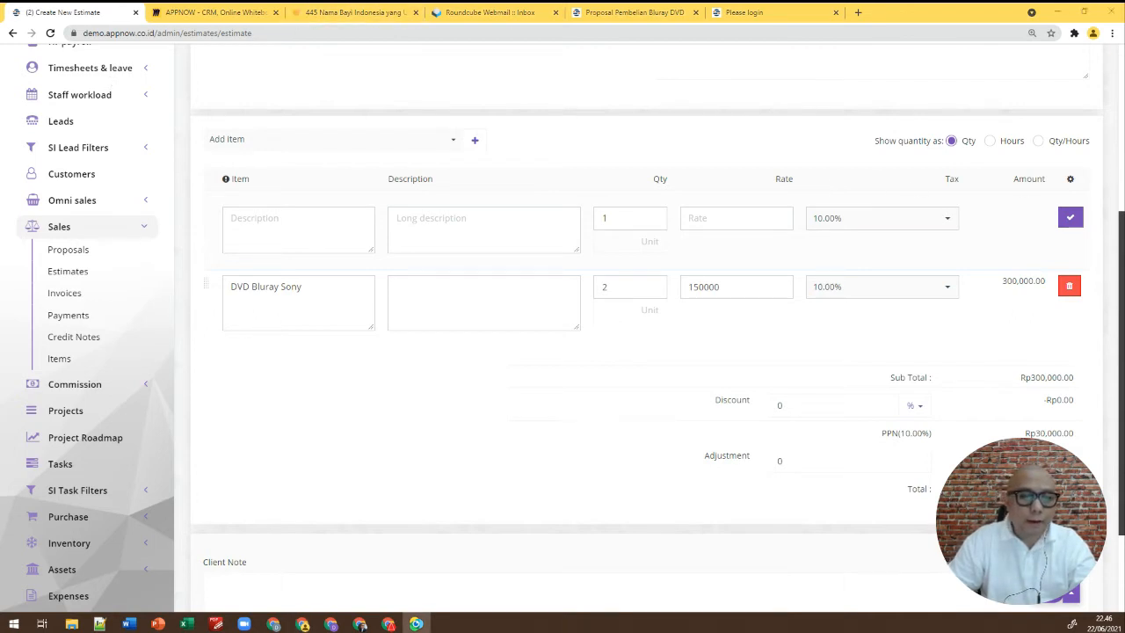
Save and send estimate EST-2021/000001 to the customer, totalling Rp330,000.00
{"action": "scroll", "coordinate": [1033, 406], "scroll_direction": "down", "scroll_amount": 3}
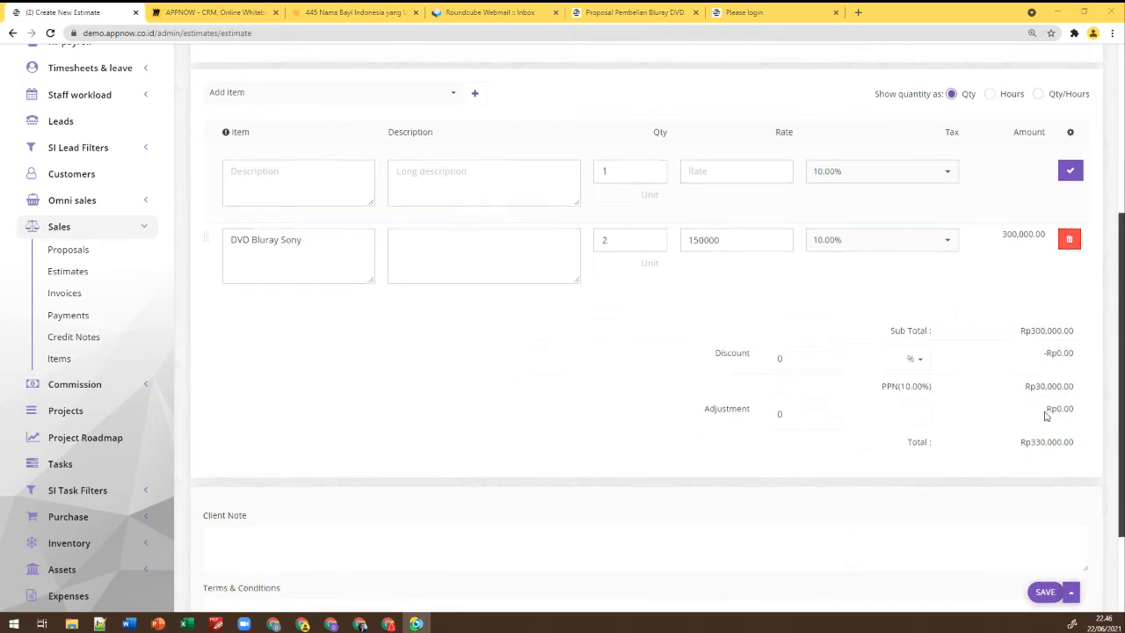
{"action": "left_click", "coordinate": [398, 446]}
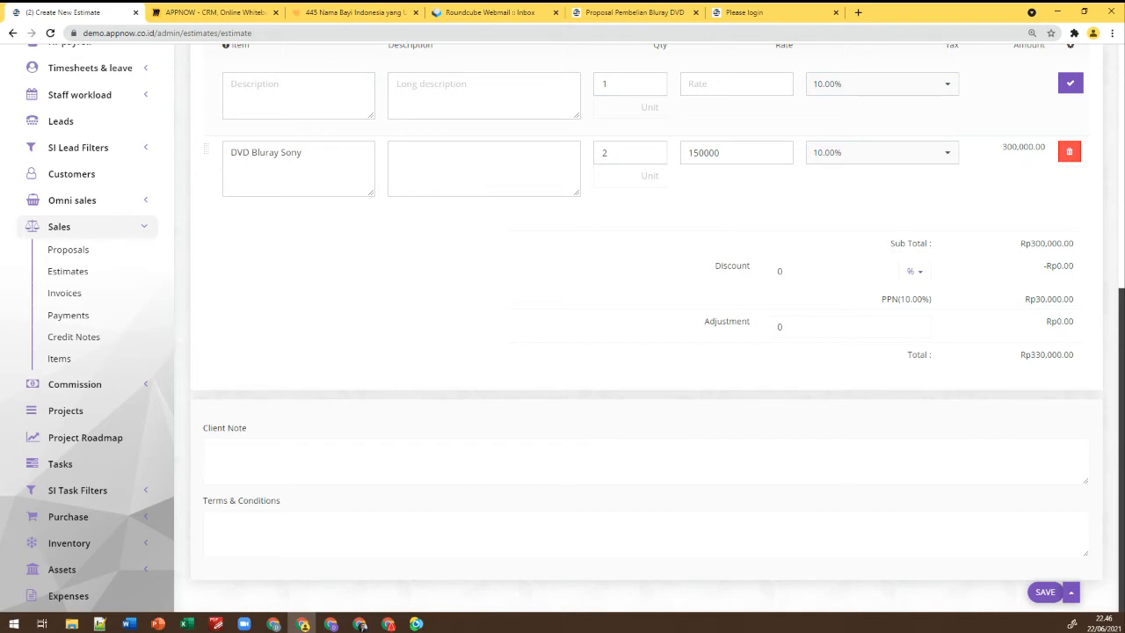
{"action": "left_click", "coordinate": [319, 539]}
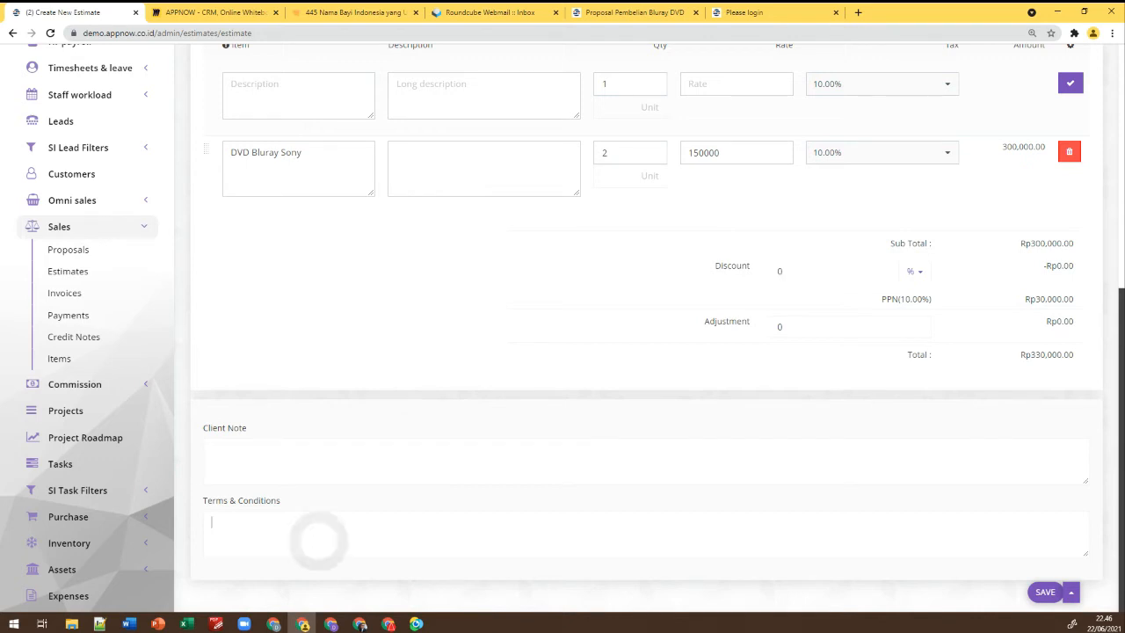
{"action": "left_click", "coordinate": [601, 356]}
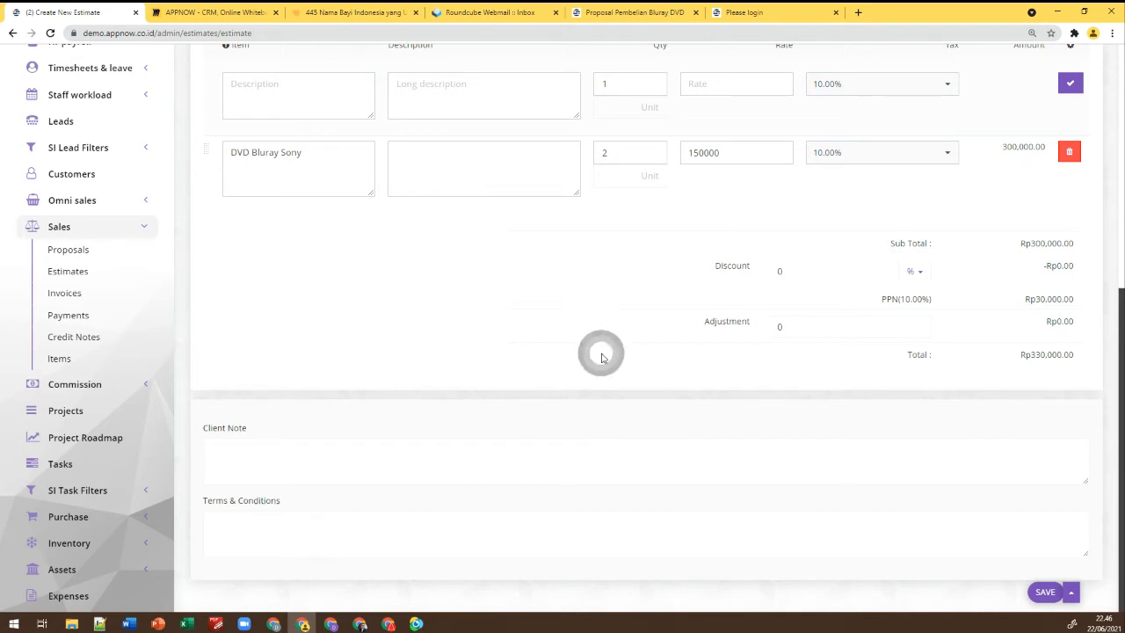
{"action": "left_click", "coordinate": [1072, 593]}
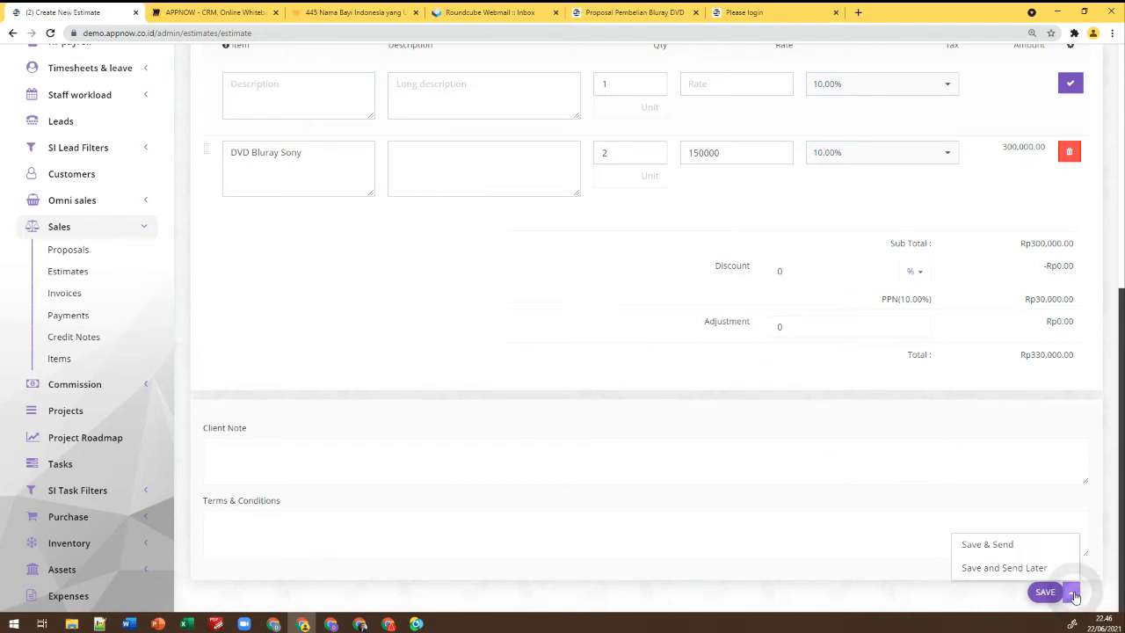
{"action": "left_click", "coordinate": [985, 547]}
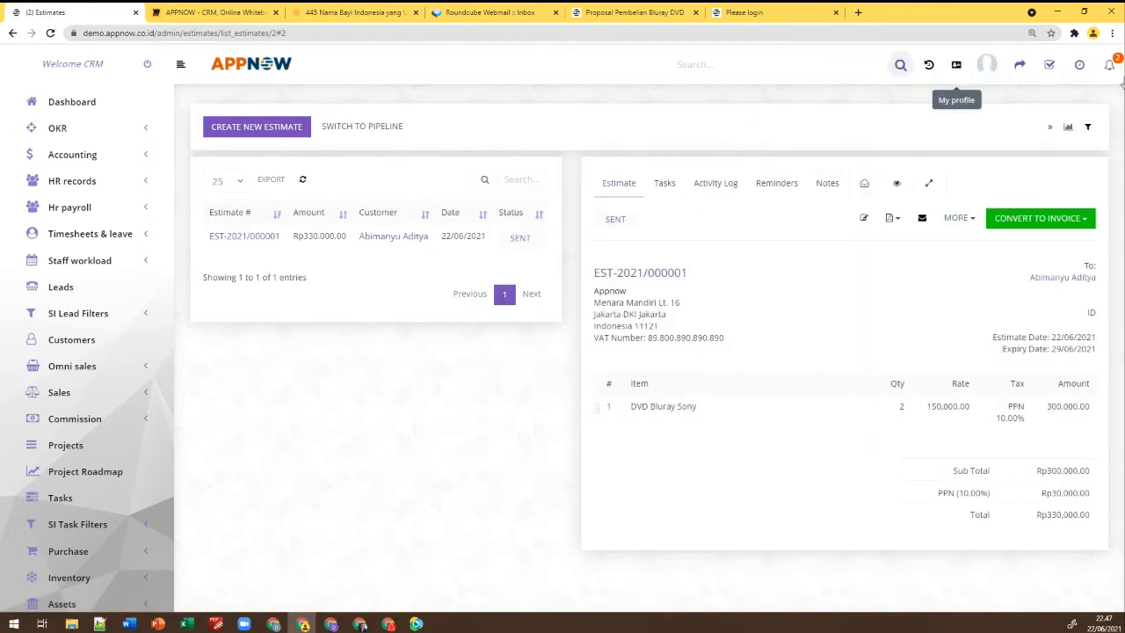
Refresh Roundcube, open the 'Estimate # EST-2021/000001 created' email, then return to the CRM estimate
{"action": "left_click", "coordinate": [490, 12]}
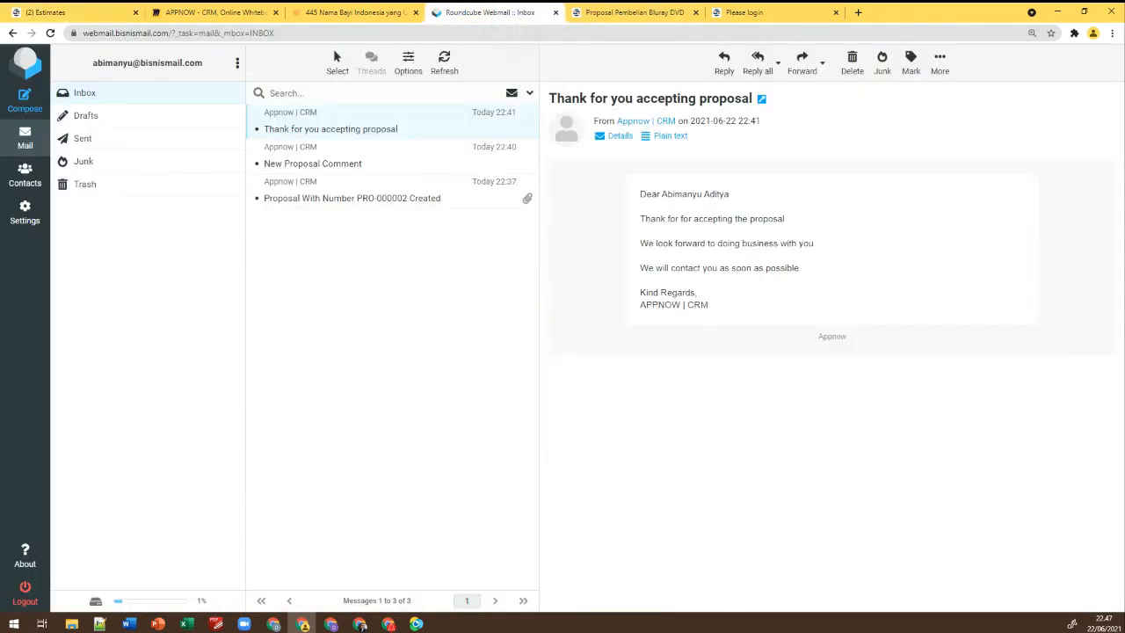
{"action": "left_click", "coordinate": [51, 33]}
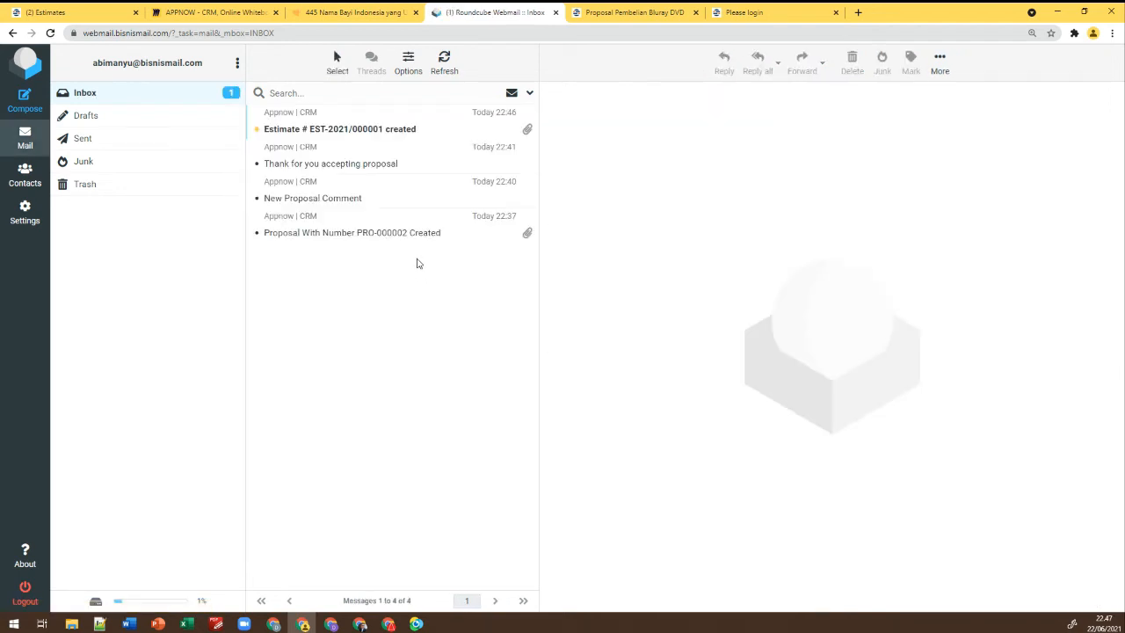
{"action": "left_click", "coordinate": [369, 134]}
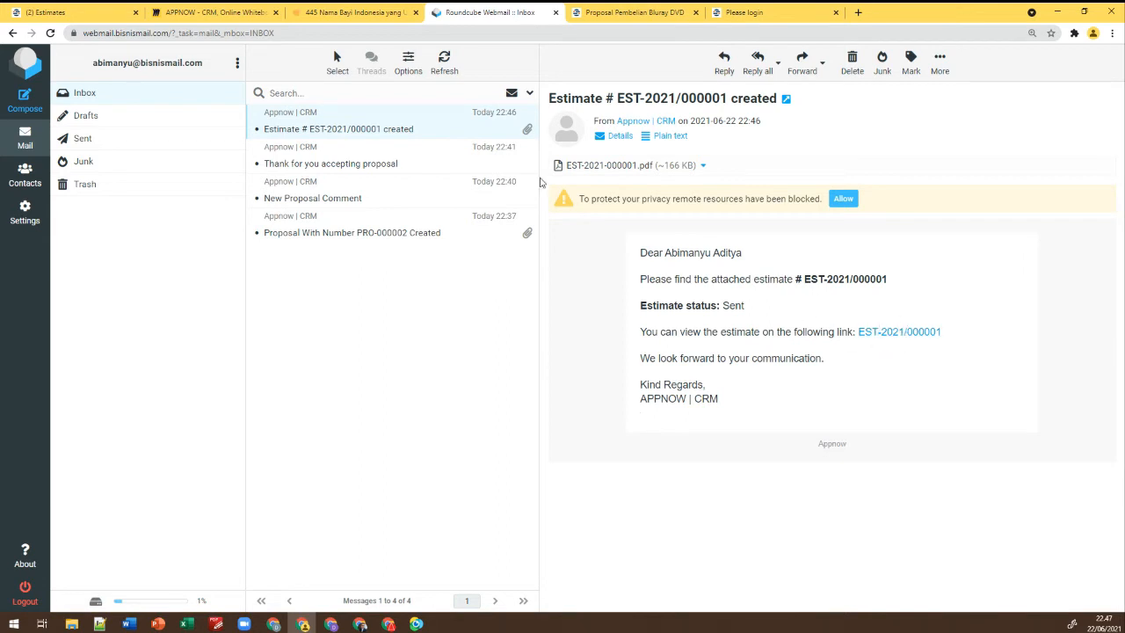
{"action": "left_click", "coordinate": [106, 19]}
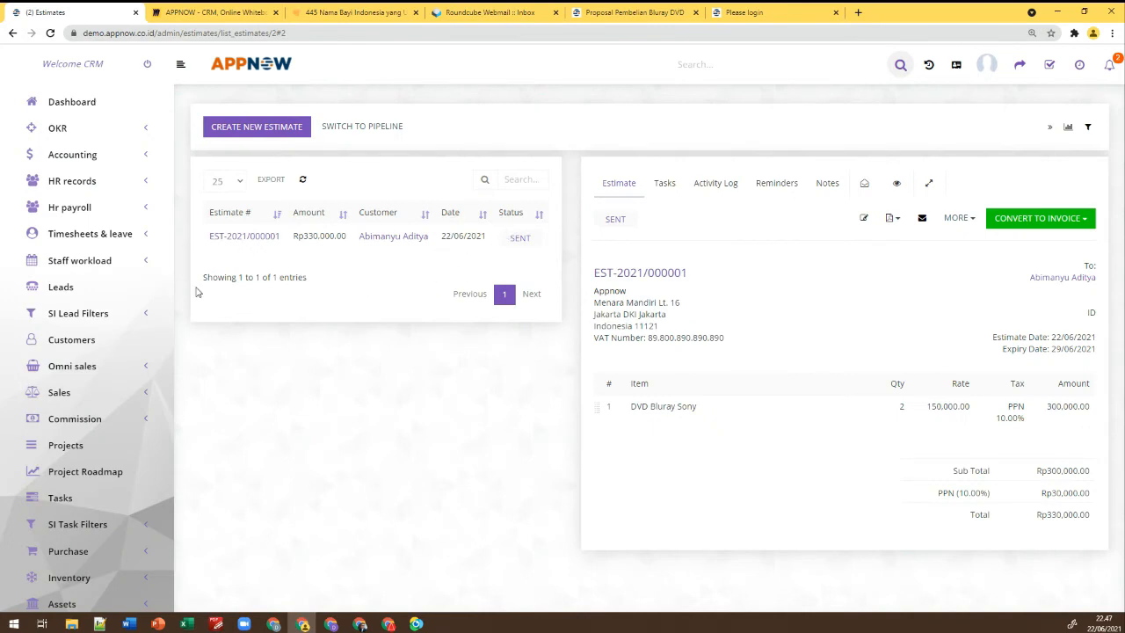
Go to the Invoices list, where INV-2021/000001 shows Rp300,000.00, Partially Paid
{"action": "scroll", "coordinate": [88, 413], "scroll_direction": "down", "scroll_amount": 3}
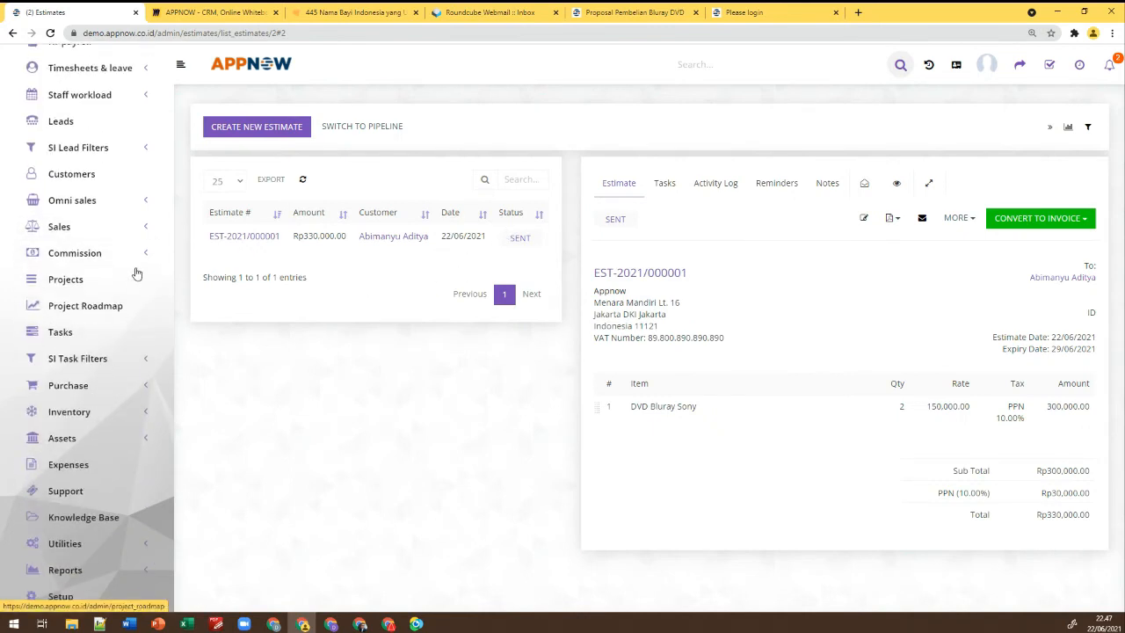
{"action": "left_click", "coordinate": [960, 219]}
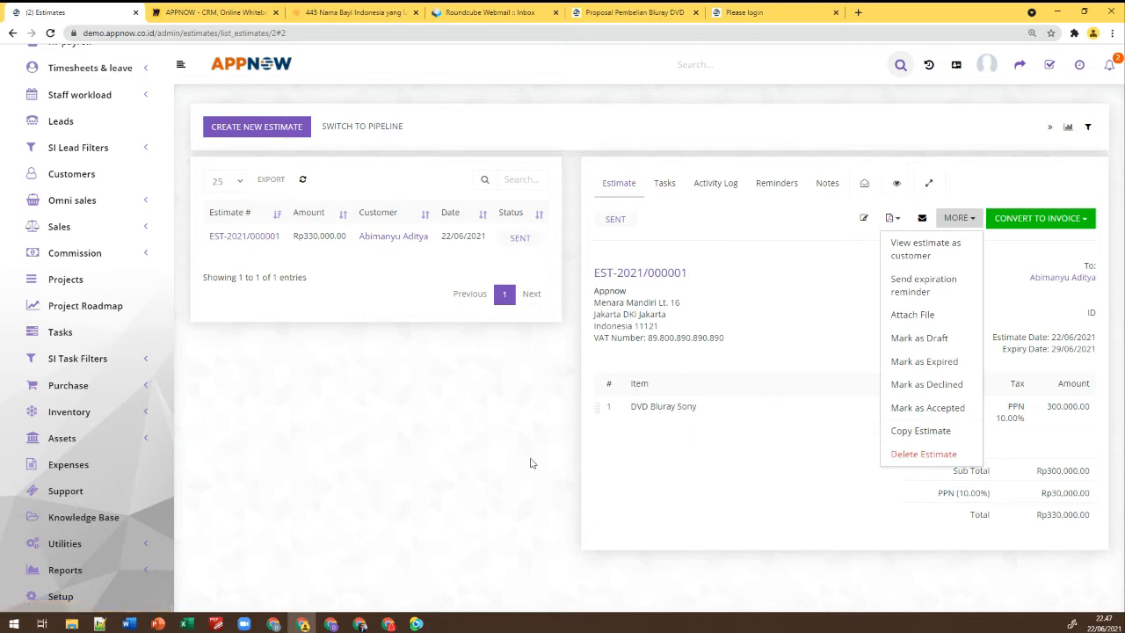
{"action": "left_click", "coordinate": [475, 445]}
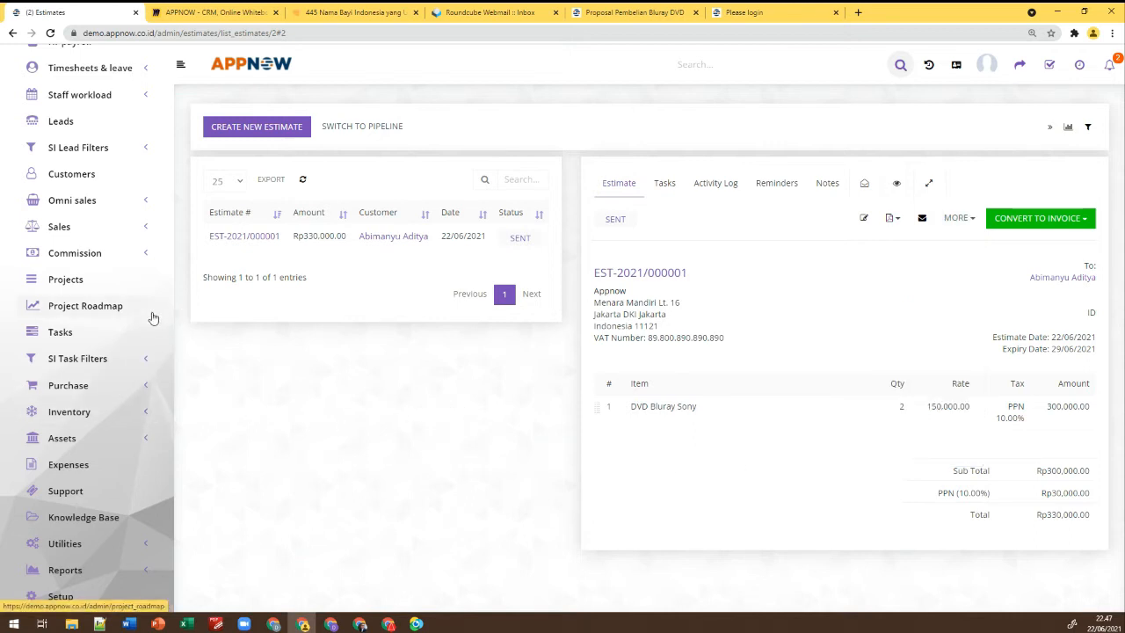
{"action": "left_click", "coordinate": [144, 232]}
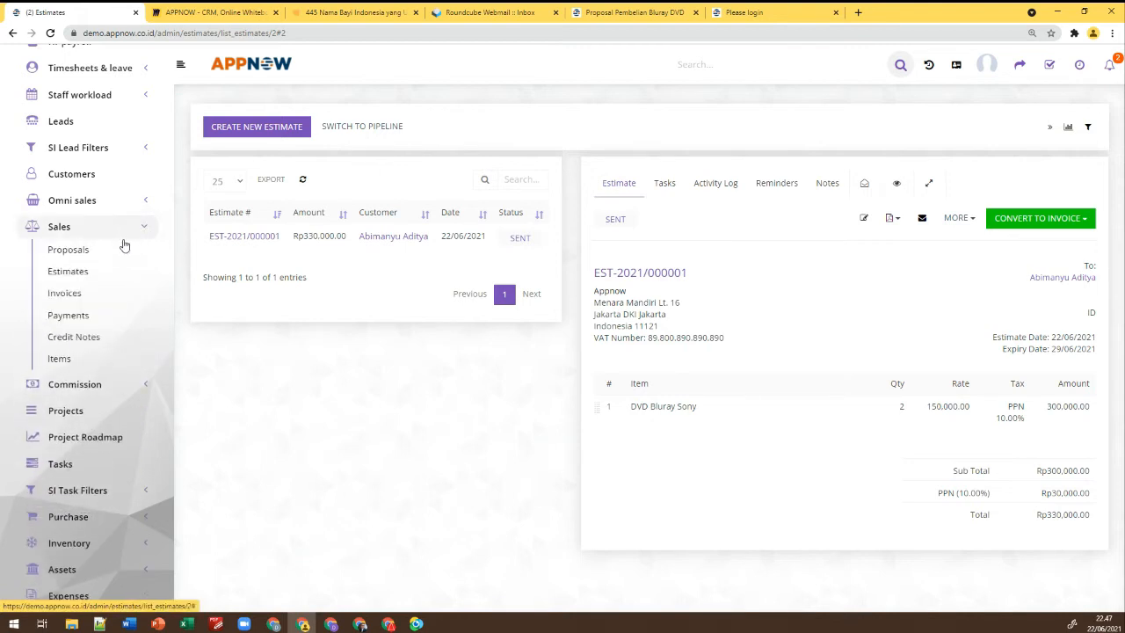
{"action": "left_click", "coordinate": [70, 293]}
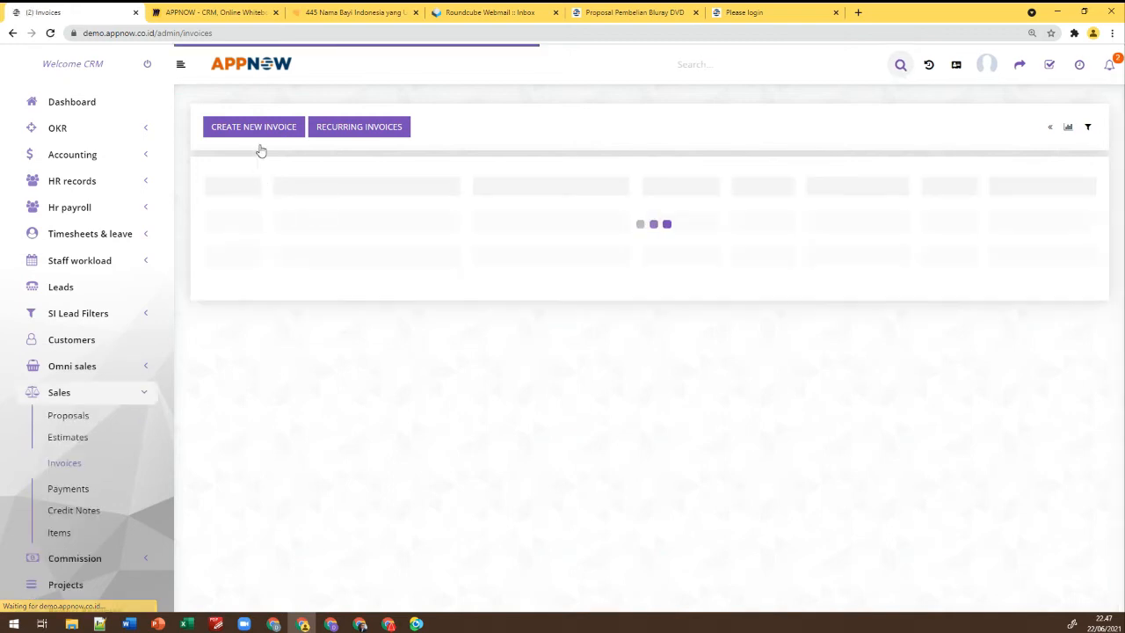
Check recurring invoices, then start new invoice INV-2021/000002 dated 22/06/2021, due 22/07/2021
{"action": "left_click", "coordinate": [359, 131]}
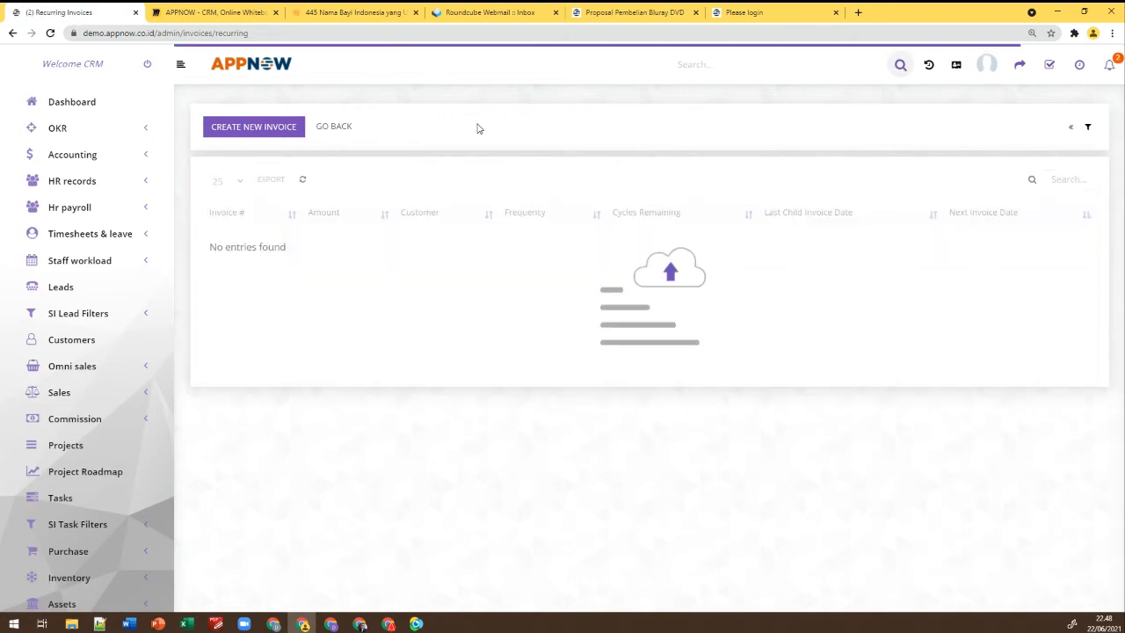
{"action": "left_click", "coordinate": [290, 132]}
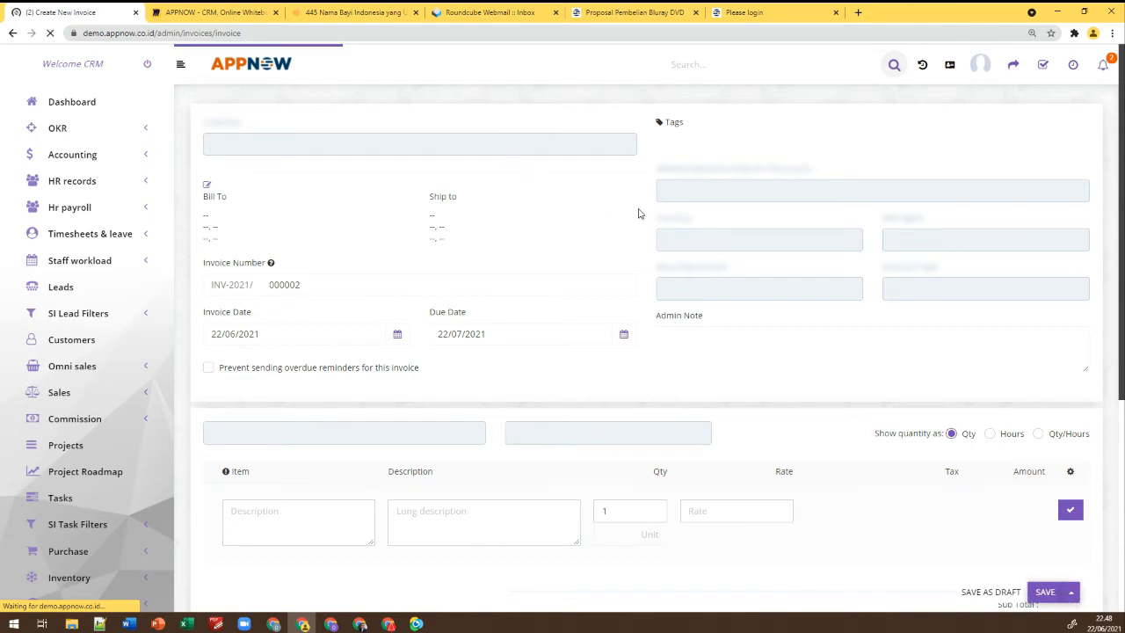
After trying a custom 6-day period, set the invoice to recur every 1 month with Infinity cycles
{"action": "scroll", "coordinate": [638, 213], "scroll_direction": "down", "scroll_amount": 1}
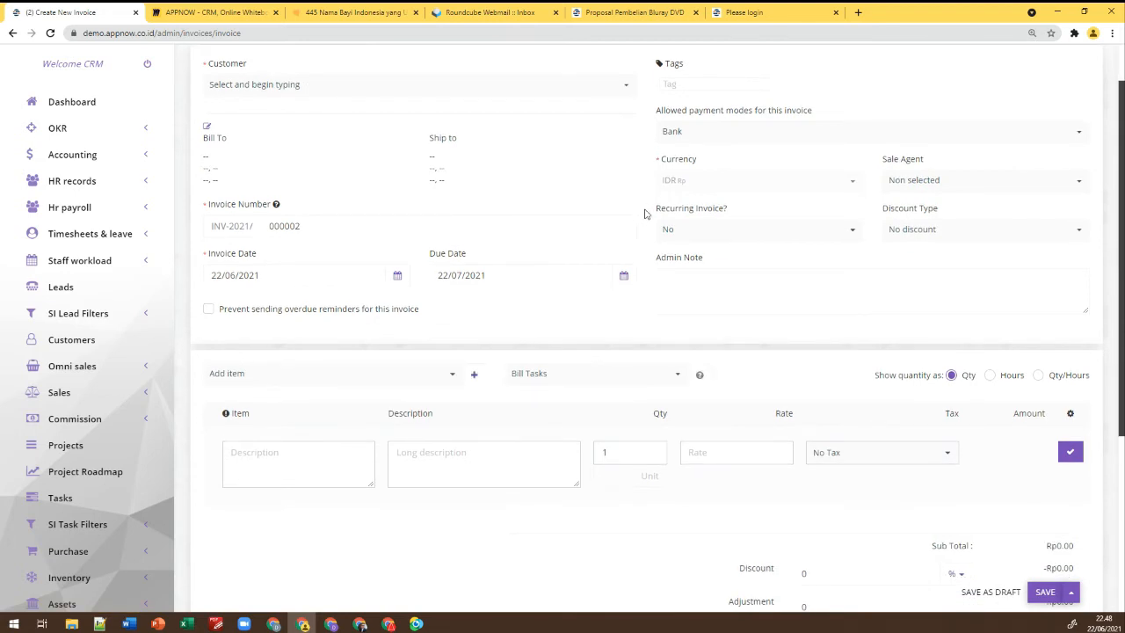
{"action": "left_click", "coordinate": [708, 230]}
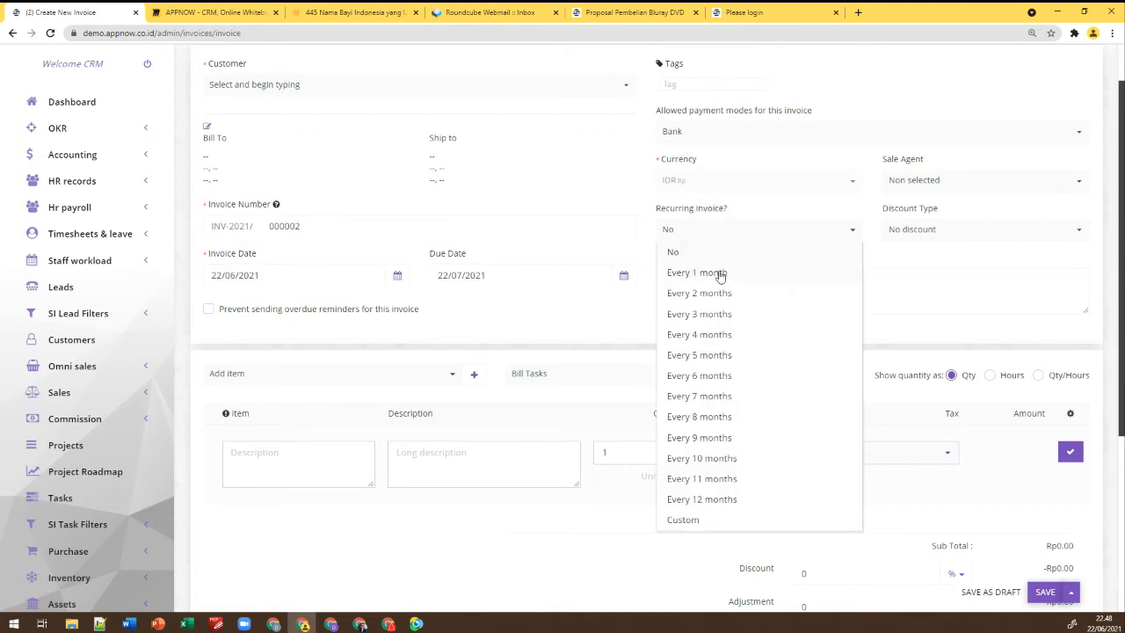
{"action": "left_click", "coordinate": [688, 520]}
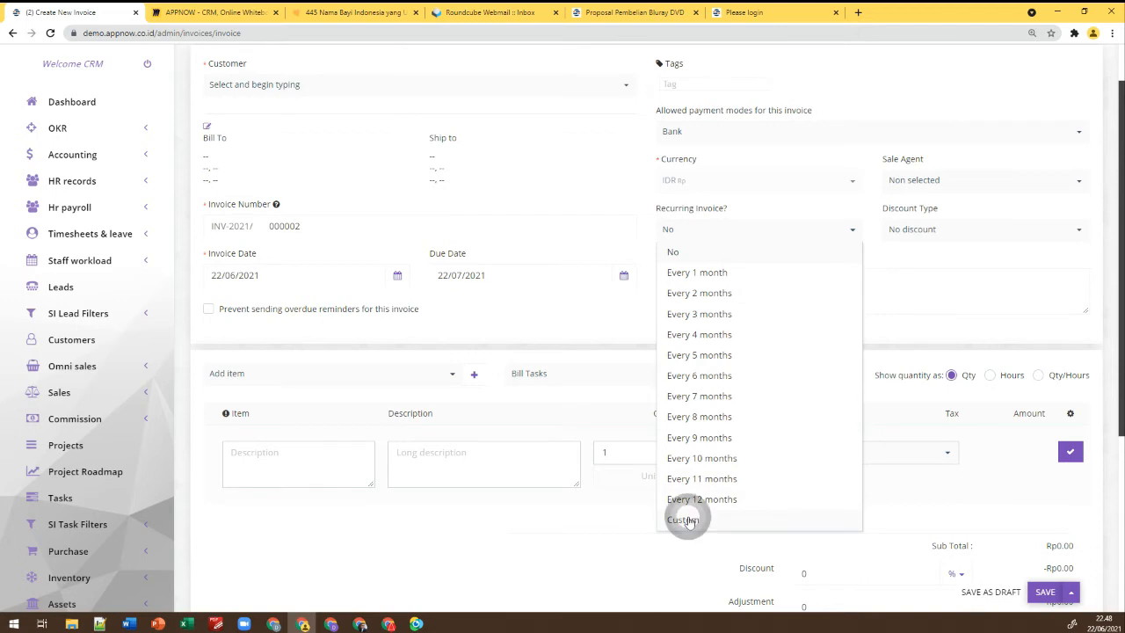
{"action": "left_click", "coordinate": [738, 261]}
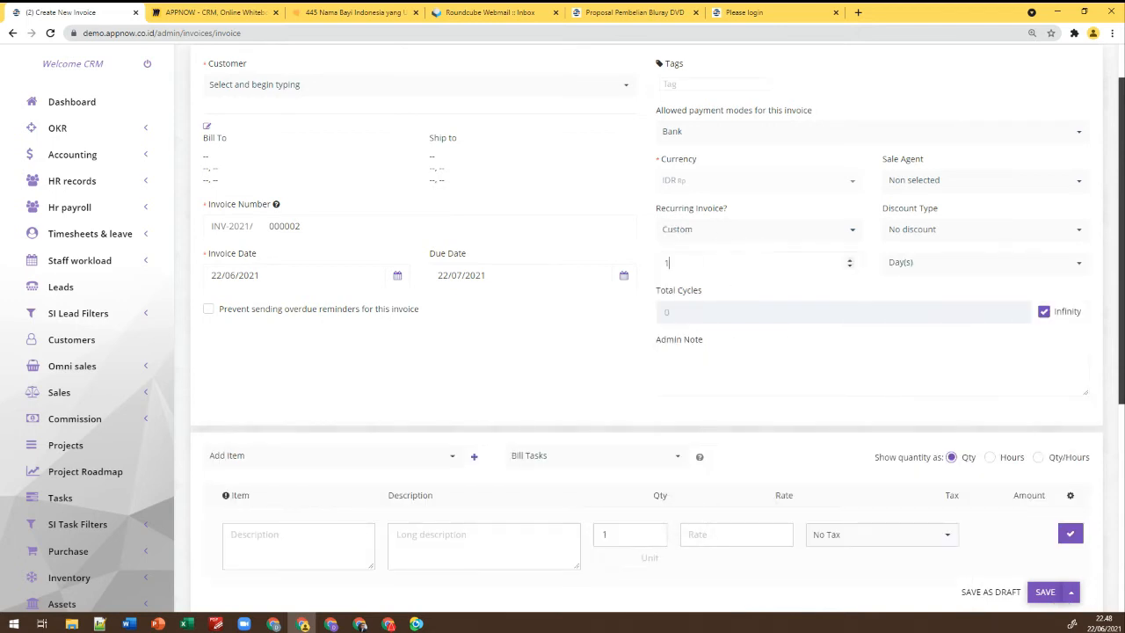
{"action": "left_click", "coordinate": [849, 260]}
{"action": "left_click", "coordinate": [850, 260]}
{"action": "left_click", "coordinate": [849, 260]}
{"action": "left_click", "coordinate": [849, 260]}
{"action": "left_click", "coordinate": [849, 260]}
{"action": "left_click", "coordinate": [894, 264]}
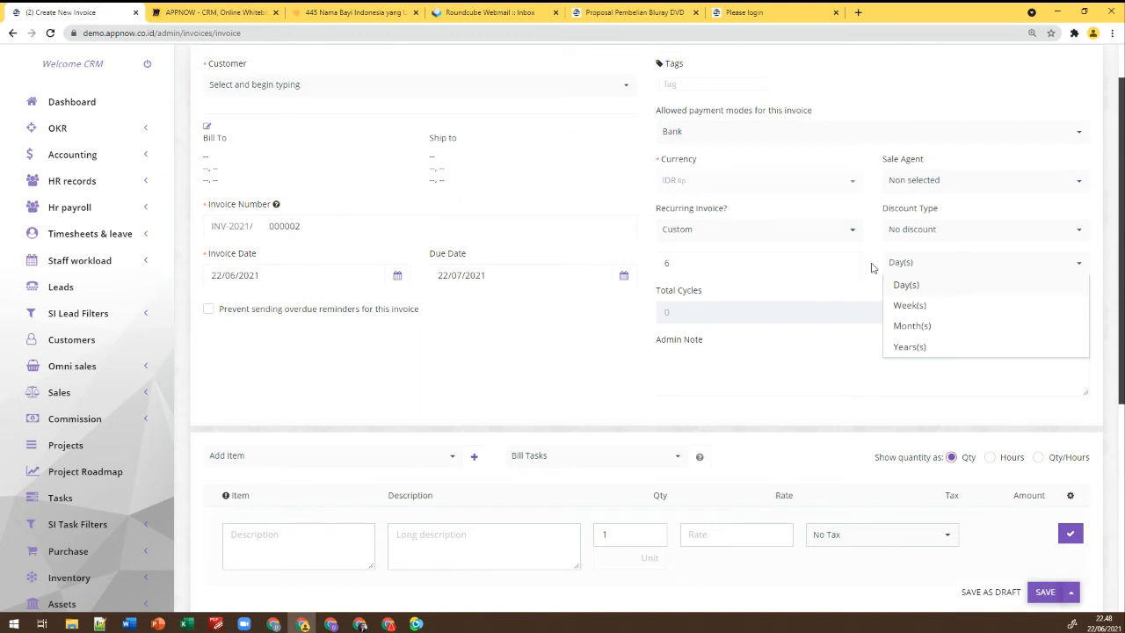
{"action": "left_click", "coordinate": [813, 233]}
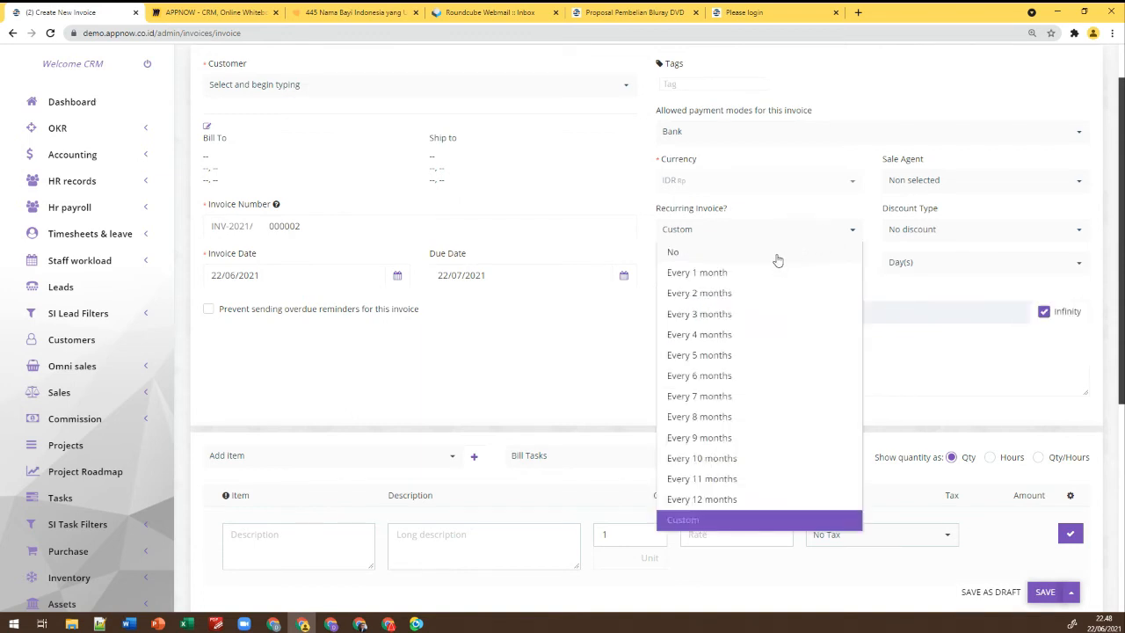
{"action": "left_click", "coordinate": [728, 273]}
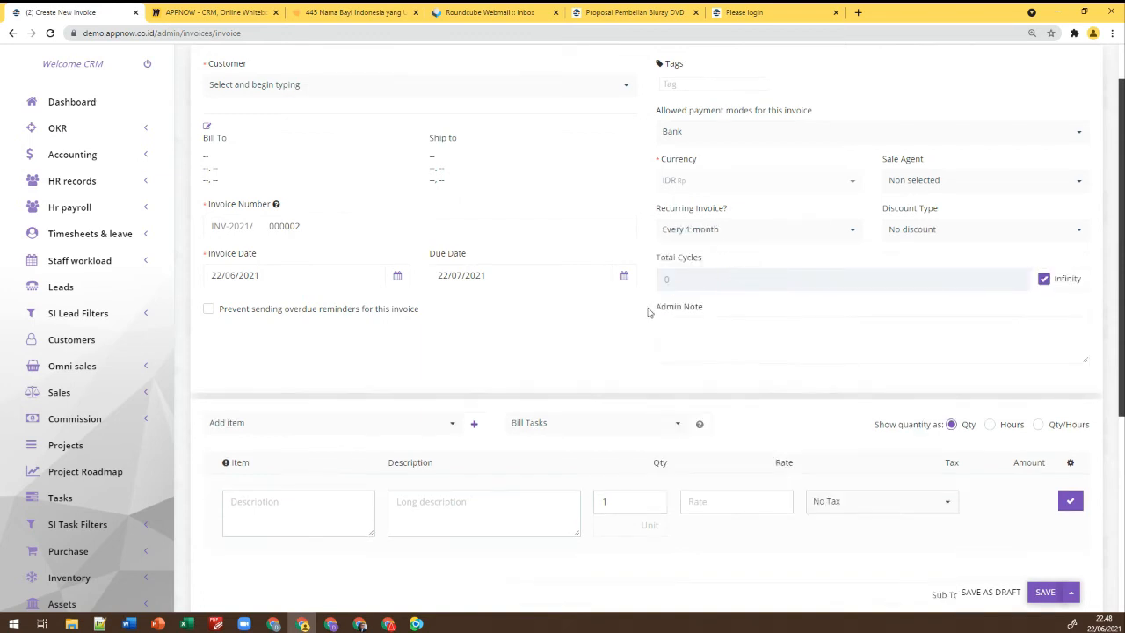
{"action": "scroll", "coordinate": [642, 306], "scroll_direction": "up", "scroll_amount": 2}
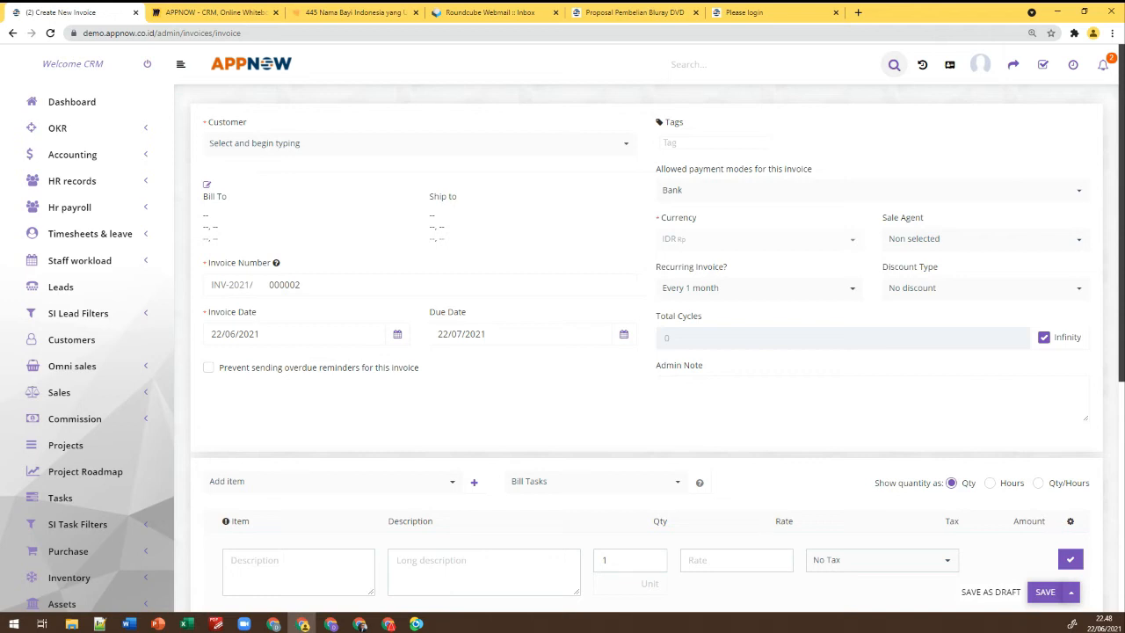
{"action": "scroll", "coordinate": [156, 300], "scroll_direction": "down", "scroll_amount": 3}
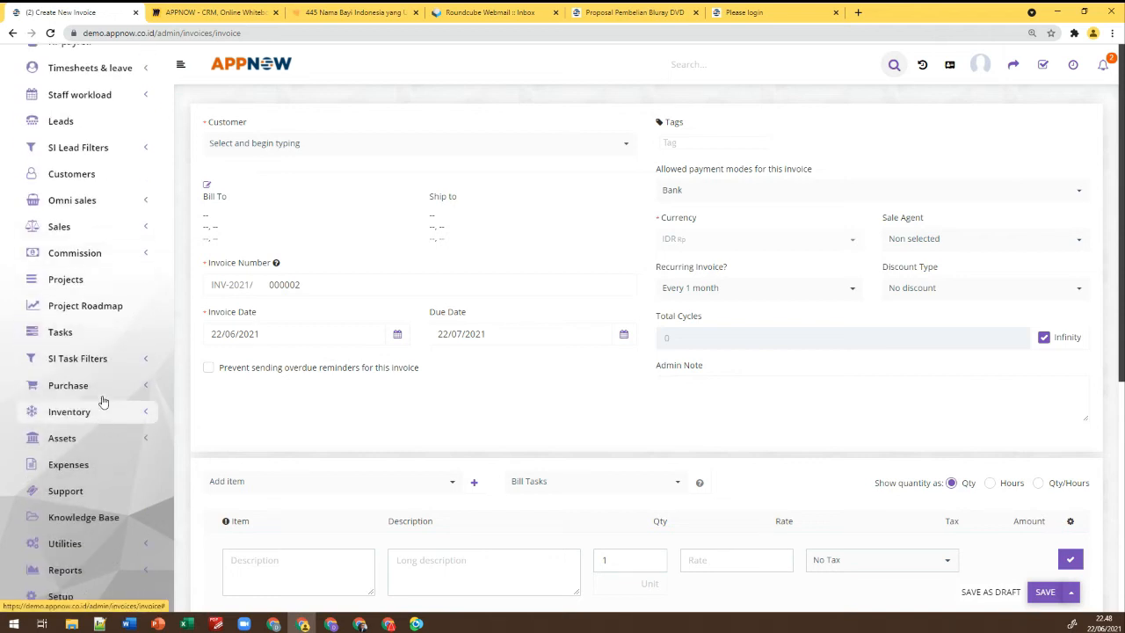
{"action": "left_click", "coordinate": [144, 228]}
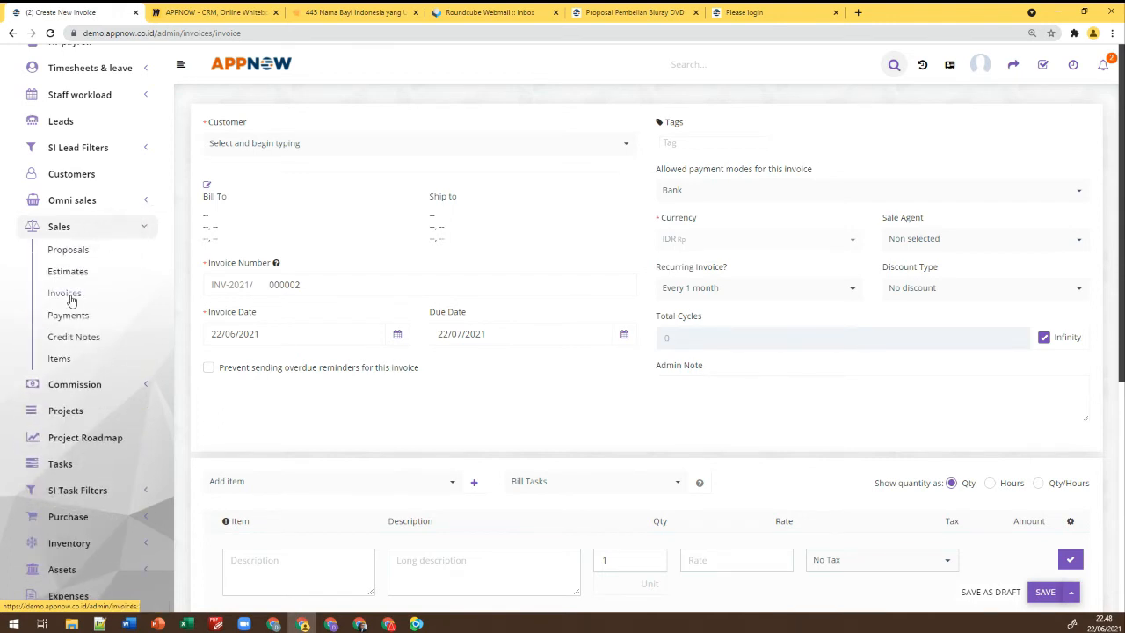
Abandon the unsaved recurring draft and start a new INV-2021/000002 invoice from the Invoices list
{"action": "left_click", "coordinate": [74, 293]}
{"action": "left_click", "coordinate": [615, 99]}
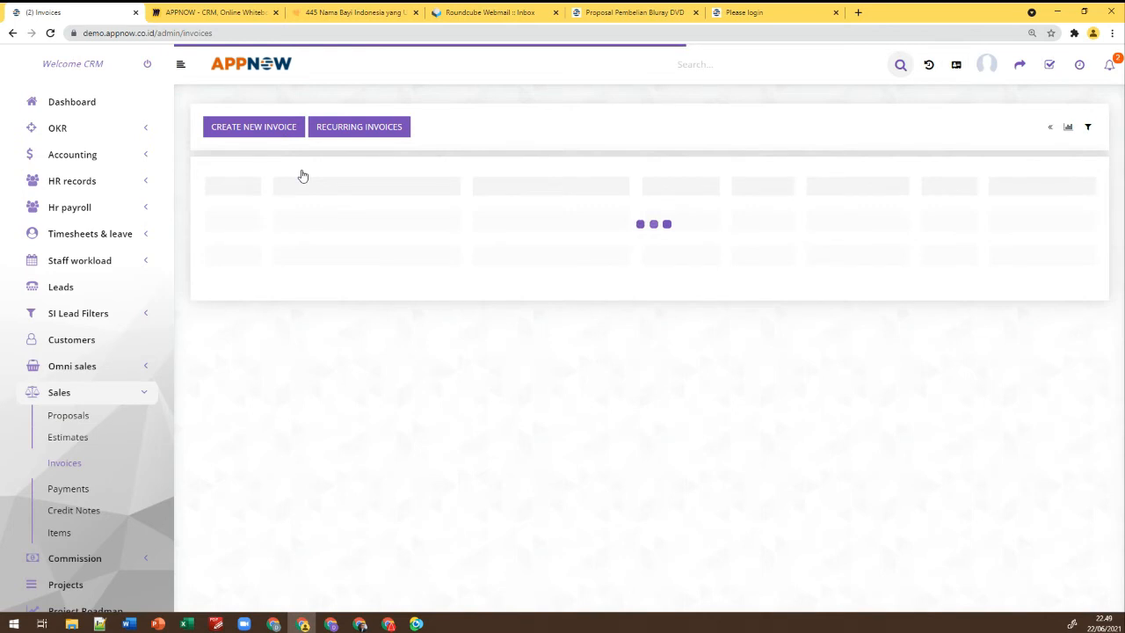
{"action": "left_click", "coordinate": [268, 131]}
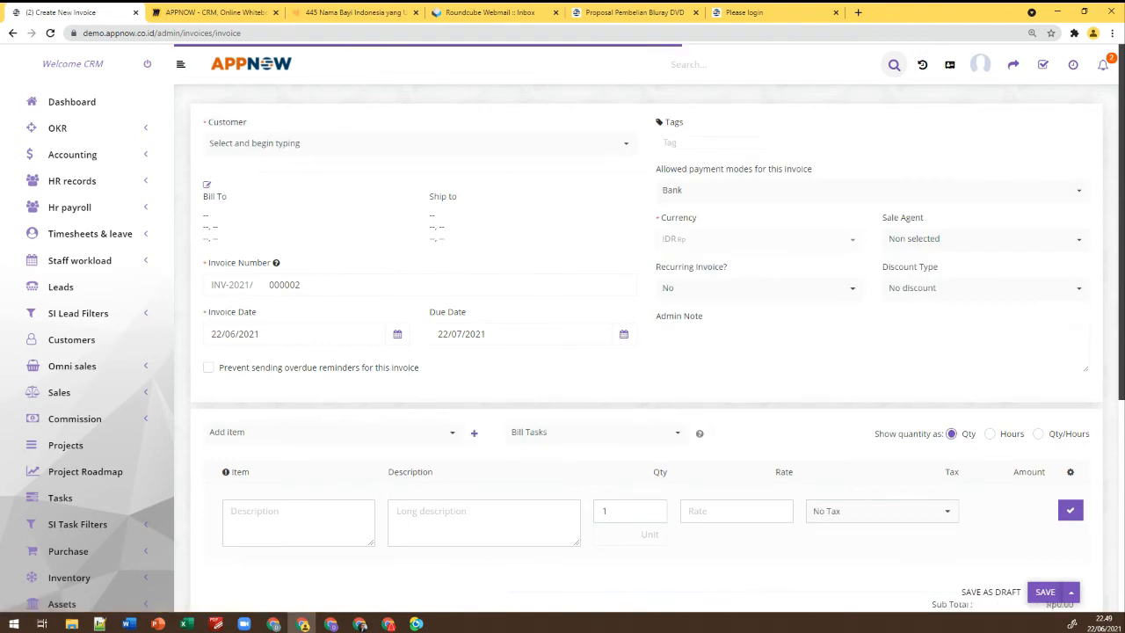
Search the Customer dropdown for 'a' and select the matching customer, whose bill-to country is ID
{"action": "left_click", "coordinate": [252, 148]}
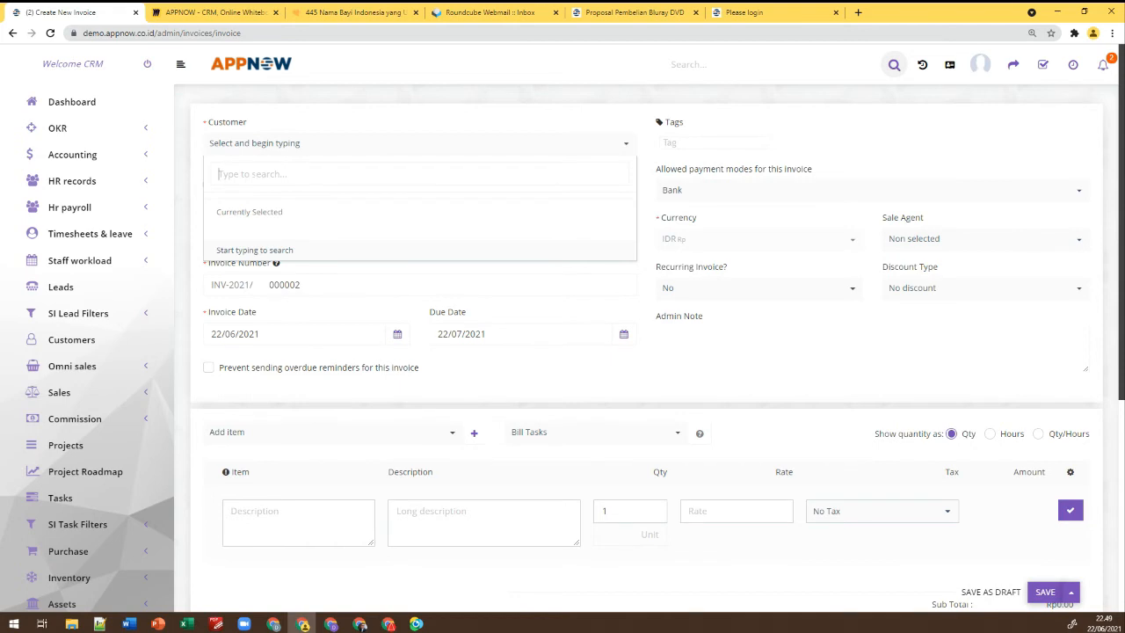
{"action": "type", "text": "abi"}
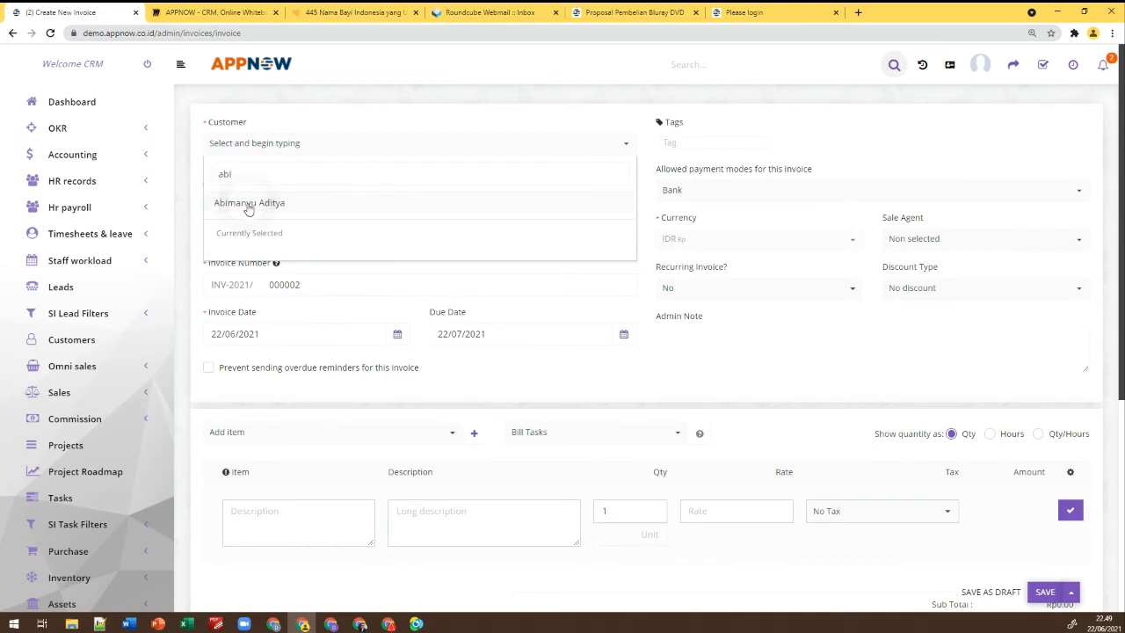
{"action": "left_click", "coordinate": [250, 202]}
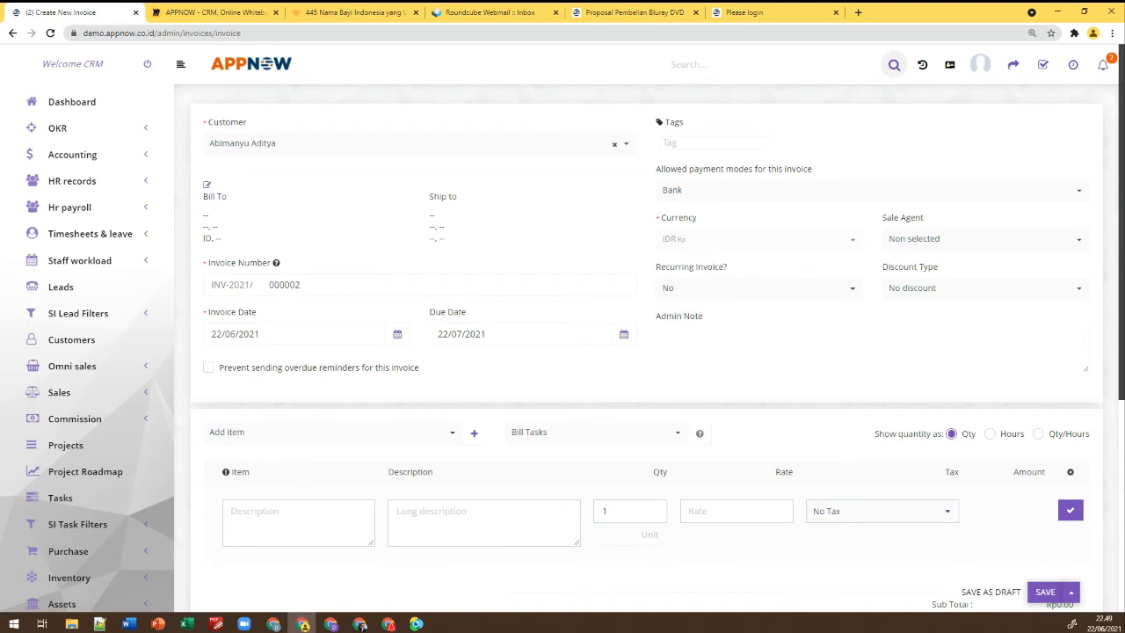
{"action": "scroll", "coordinate": [369, 262], "scroll_direction": "down", "scroll_amount": 1}
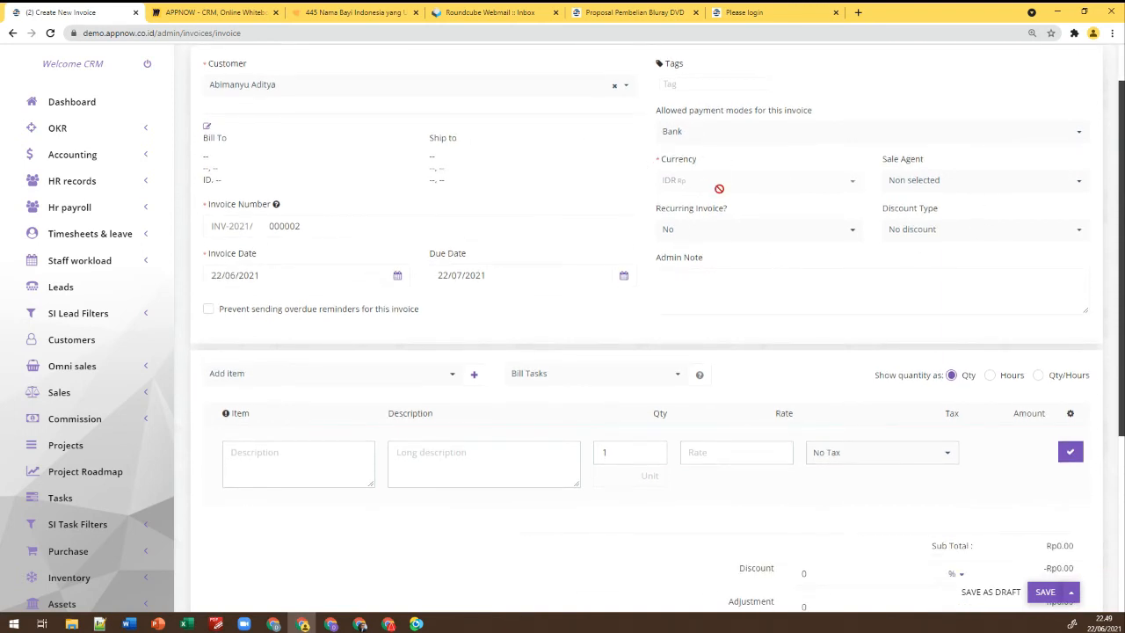
{"action": "scroll", "coordinate": [718, 185], "scroll_direction": "down", "scroll_amount": 1}
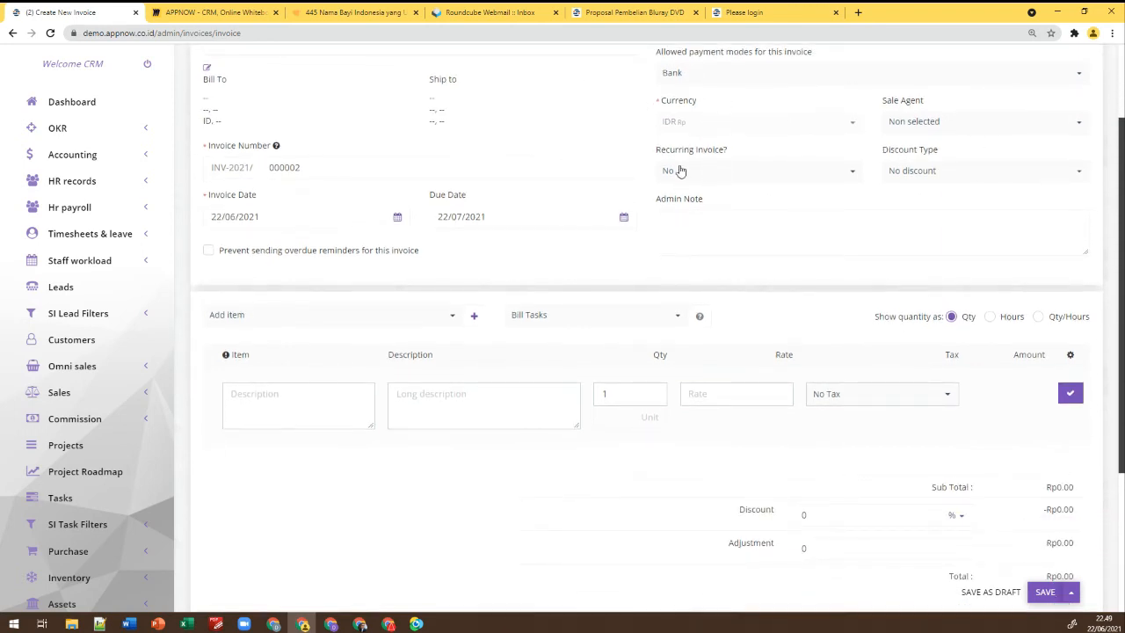
{"action": "scroll", "coordinate": [548, 292], "scroll_direction": "up", "scroll_amount": 2}
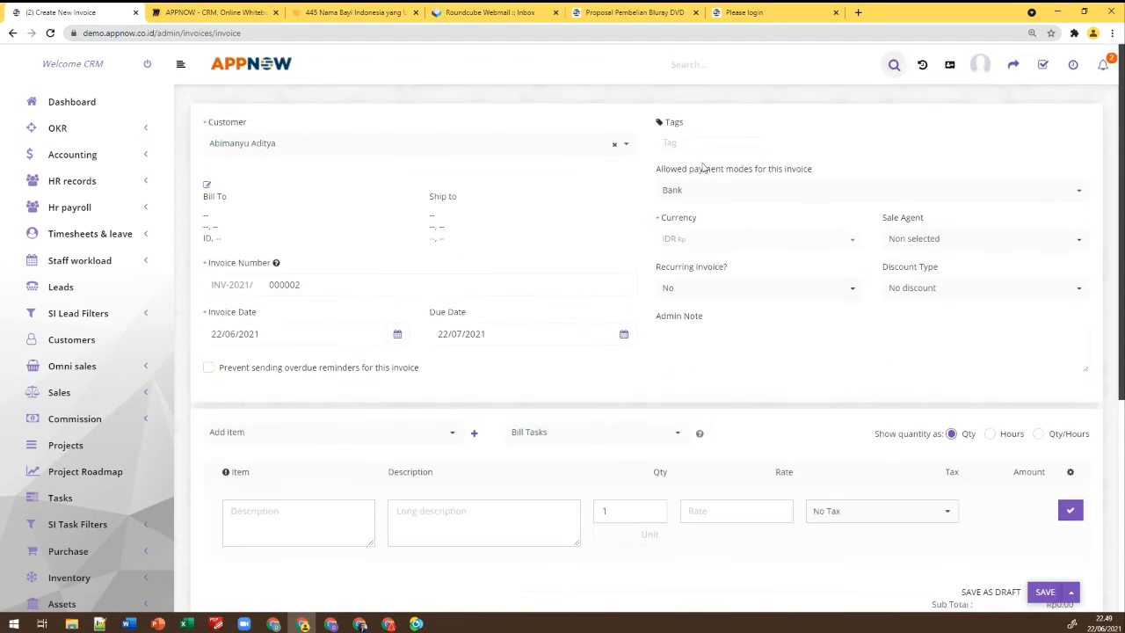
{"action": "scroll", "coordinate": [765, 264], "scroll_direction": "down", "scroll_amount": 2}
Keep the invoice non-recurring and add a DVD Bluray Sony line with 10.00% PPN tax
{"action": "left_click", "coordinate": [765, 171]}
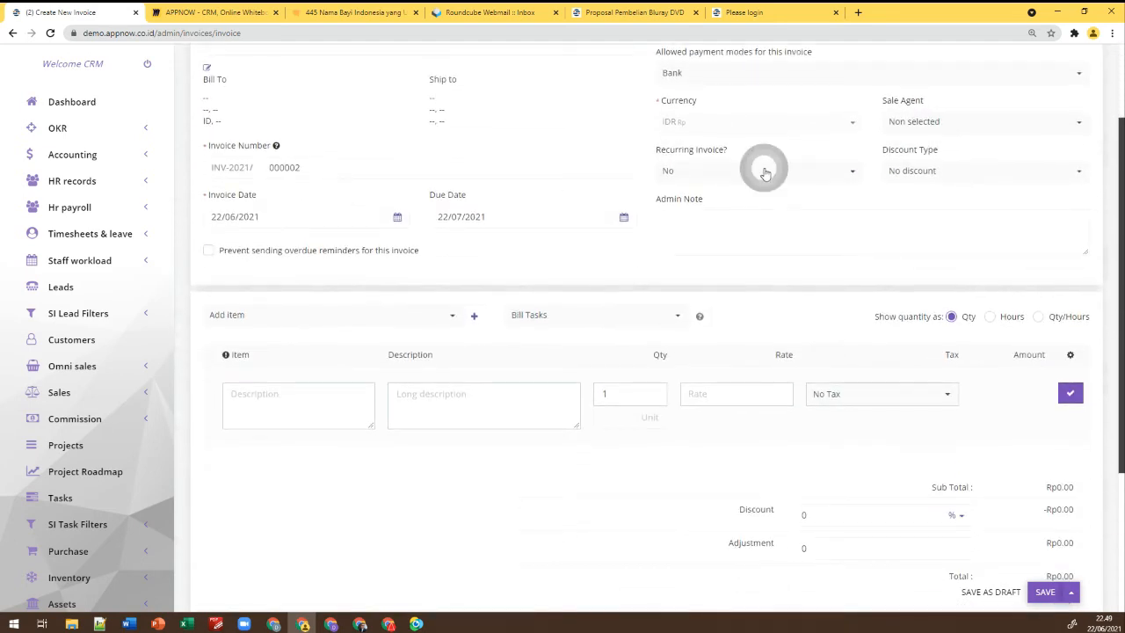
{"action": "left_click", "coordinate": [765, 173]}
{"action": "scroll", "coordinate": [556, 228], "scroll_direction": "down", "scroll_amount": 2}
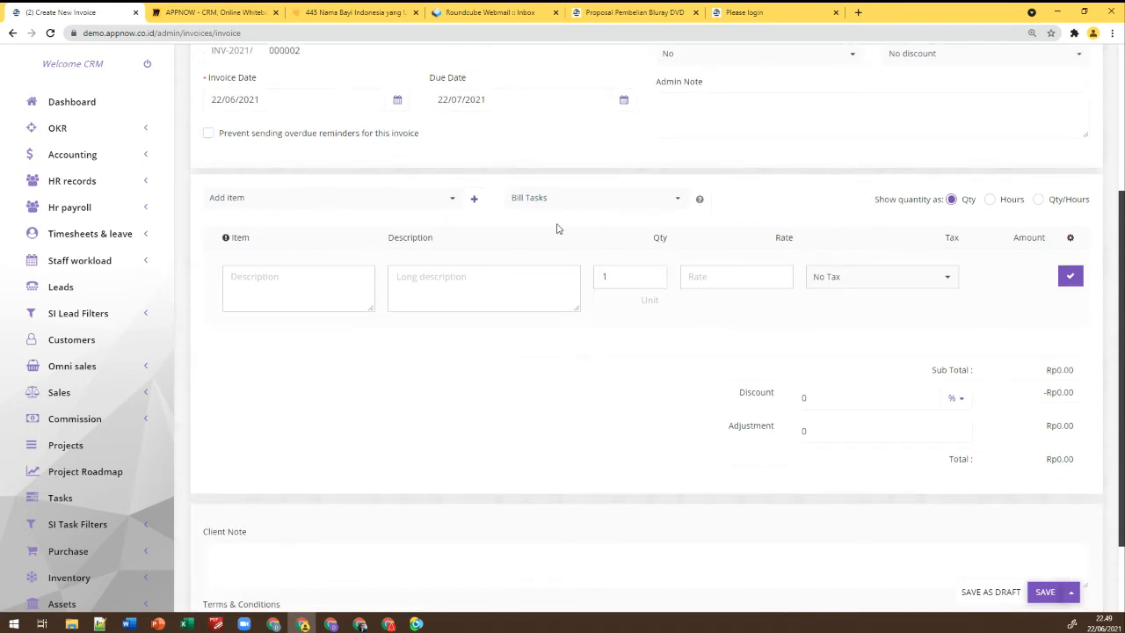
{"action": "left_click", "coordinate": [447, 201]}
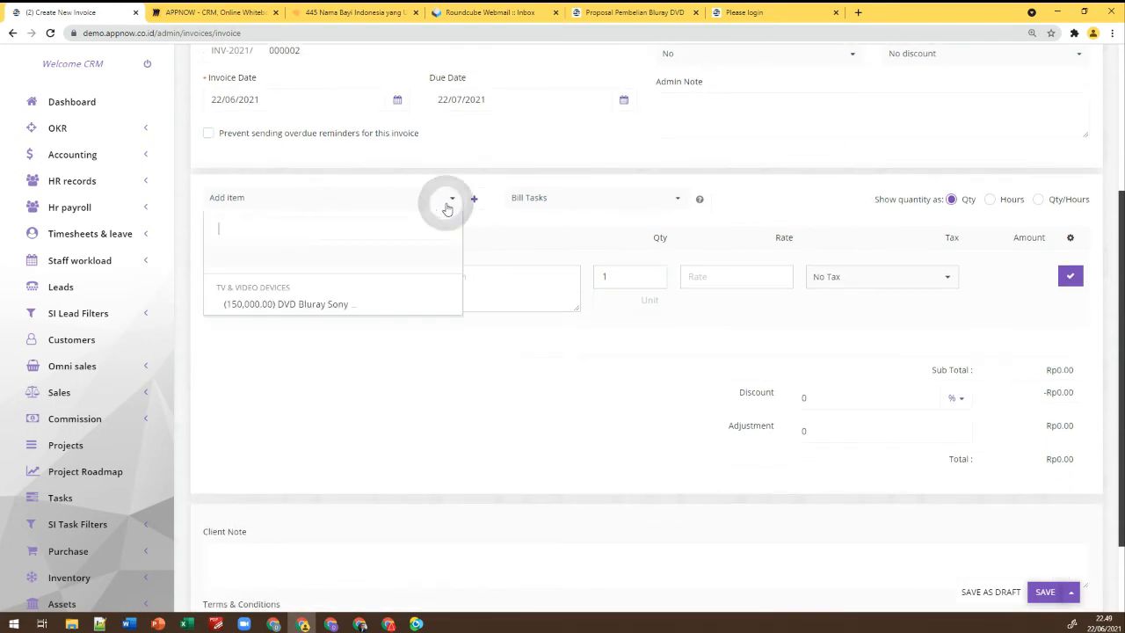
{"action": "left_click", "coordinate": [301, 303]}
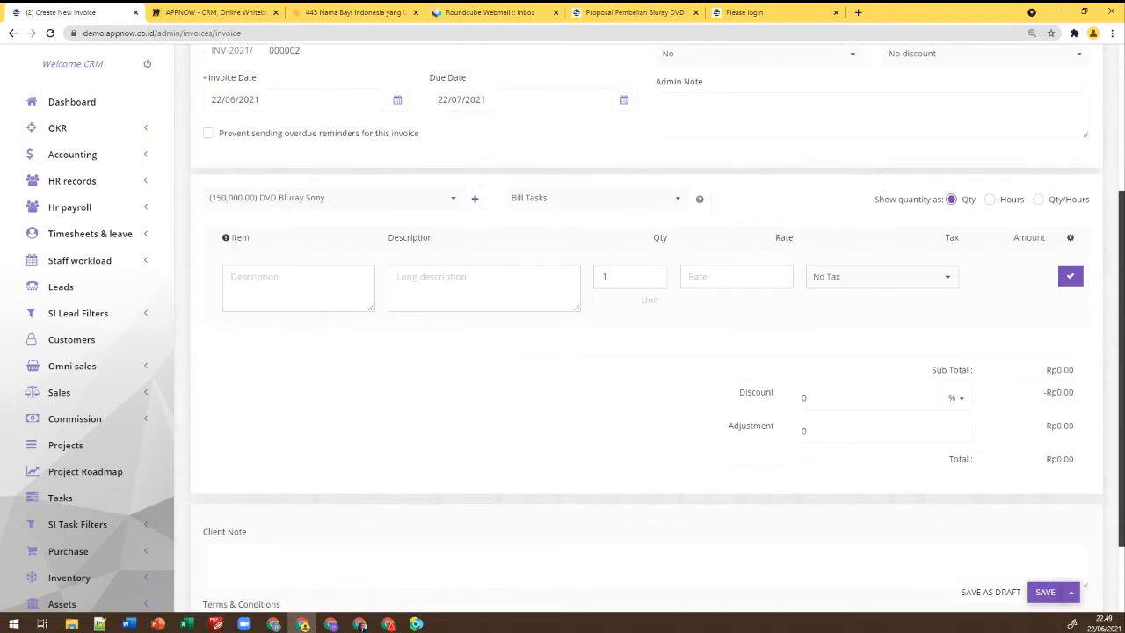
{"action": "left_click", "coordinate": [934, 278]}
{"action": "left_click", "coordinate": [898, 305]}
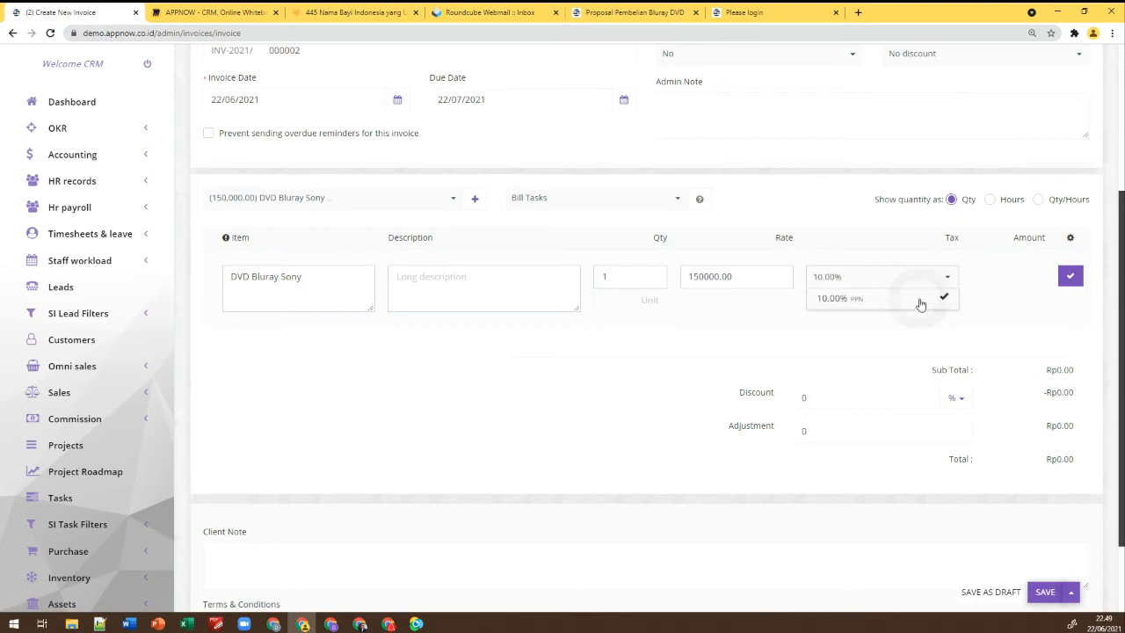
{"action": "left_click", "coordinate": [1068, 278]}
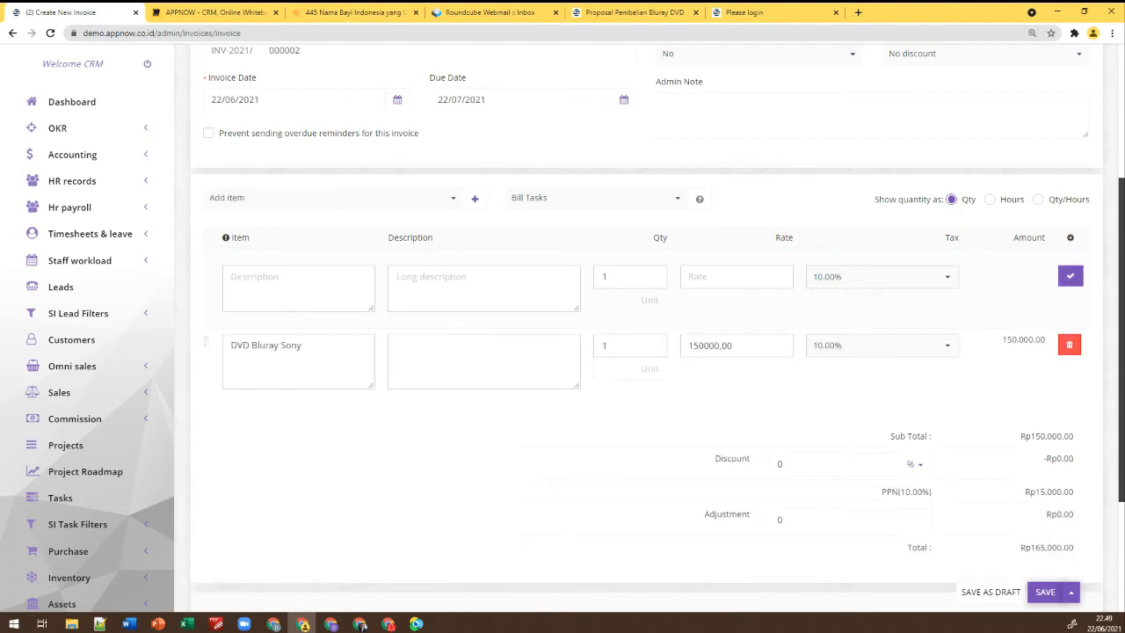
Raise the DVD Bluray Sony quantity to 2 at 150000 each, totalling Rp330,000.00
{"action": "left_click", "coordinate": [779, 348]}
{"action": "left_click", "coordinate": [781, 349]}
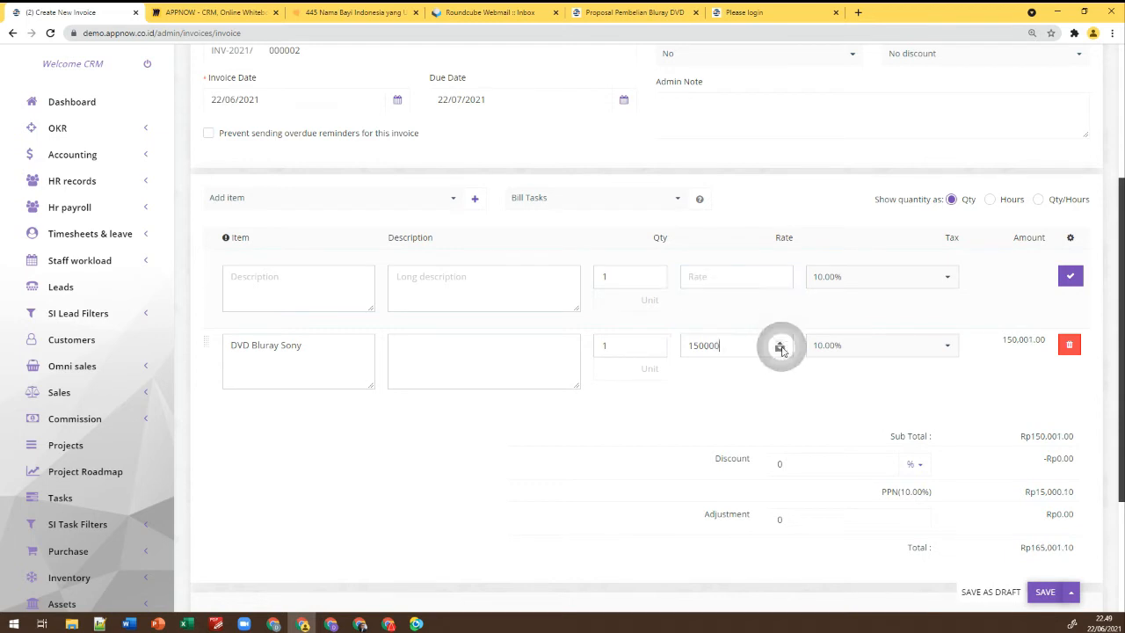
{"action": "left_click", "coordinate": [655, 343]}
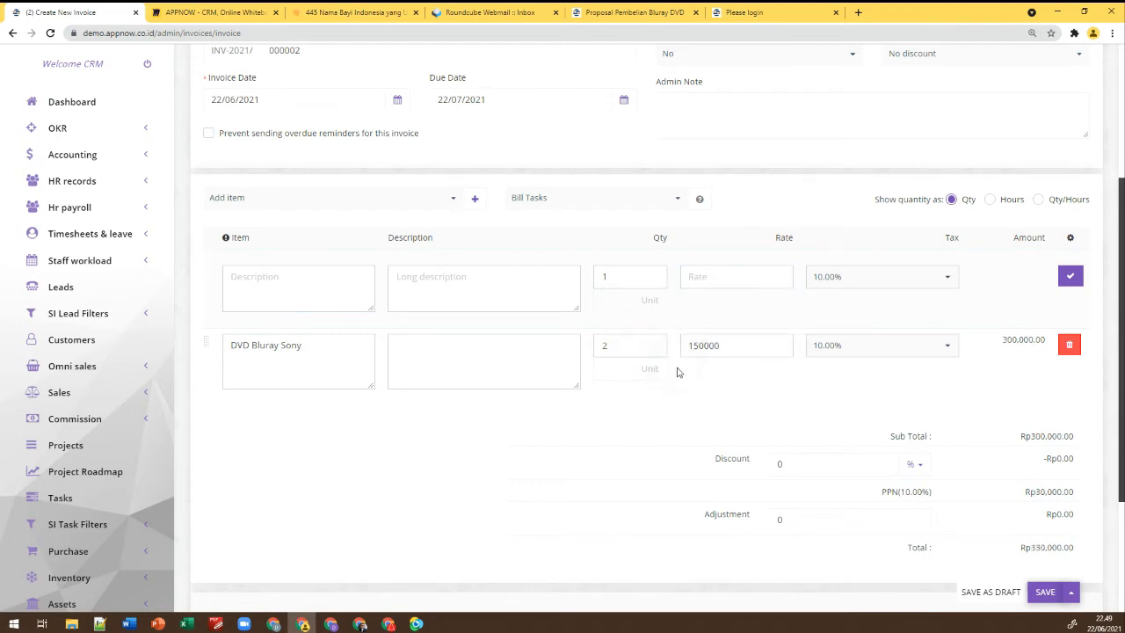
{"action": "scroll", "coordinate": [676, 371], "scroll_direction": "down", "scroll_amount": 2}
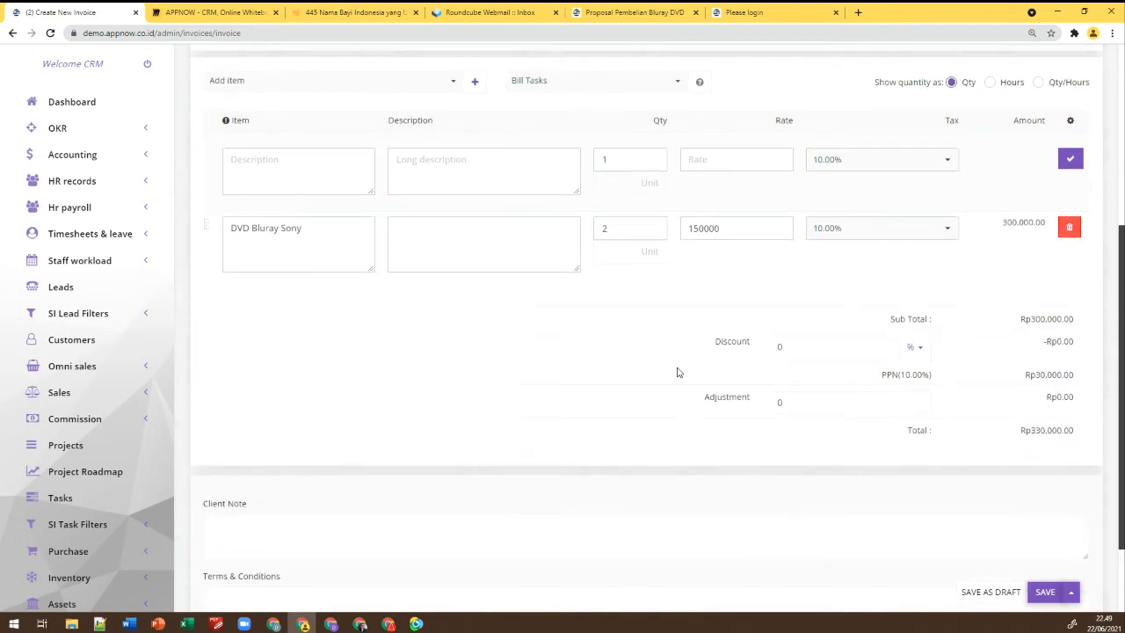
{"action": "scroll", "coordinate": [917, 466], "scroll_direction": "down", "scroll_amount": 1}
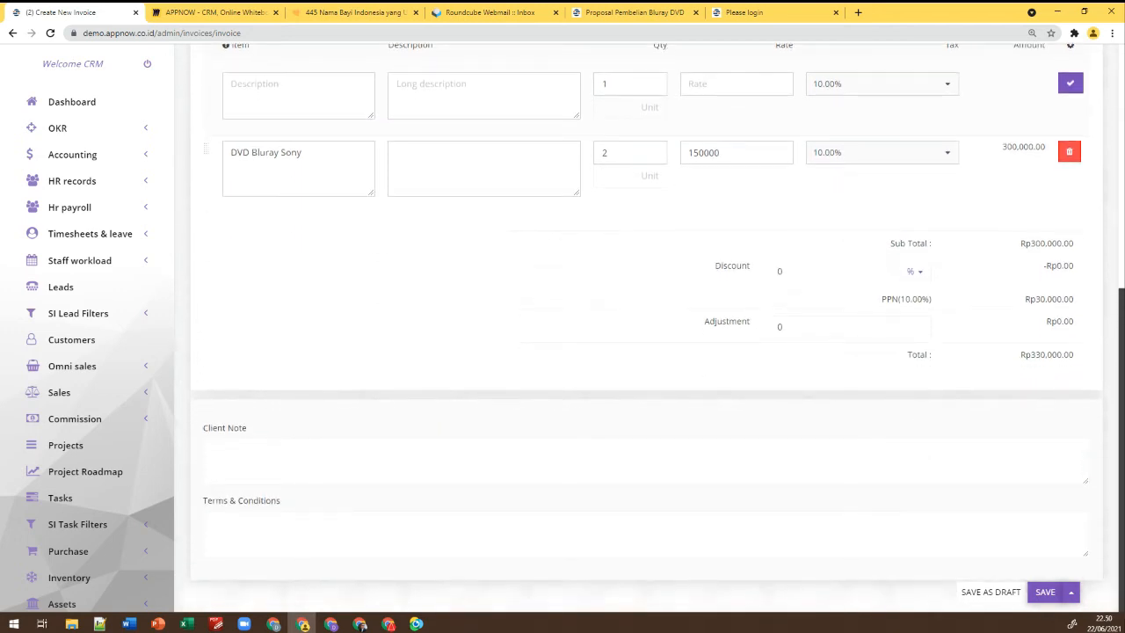
{"action": "left_click", "coordinate": [503, 456]}
{"action": "left_click", "coordinate": [487, 525]}
Save & Send INV-2021/000002, check it is listed Unpaid at Rp330,000.00, then go to Roundcube
{"action": "left_click", "coordinate": [1071, 589]}
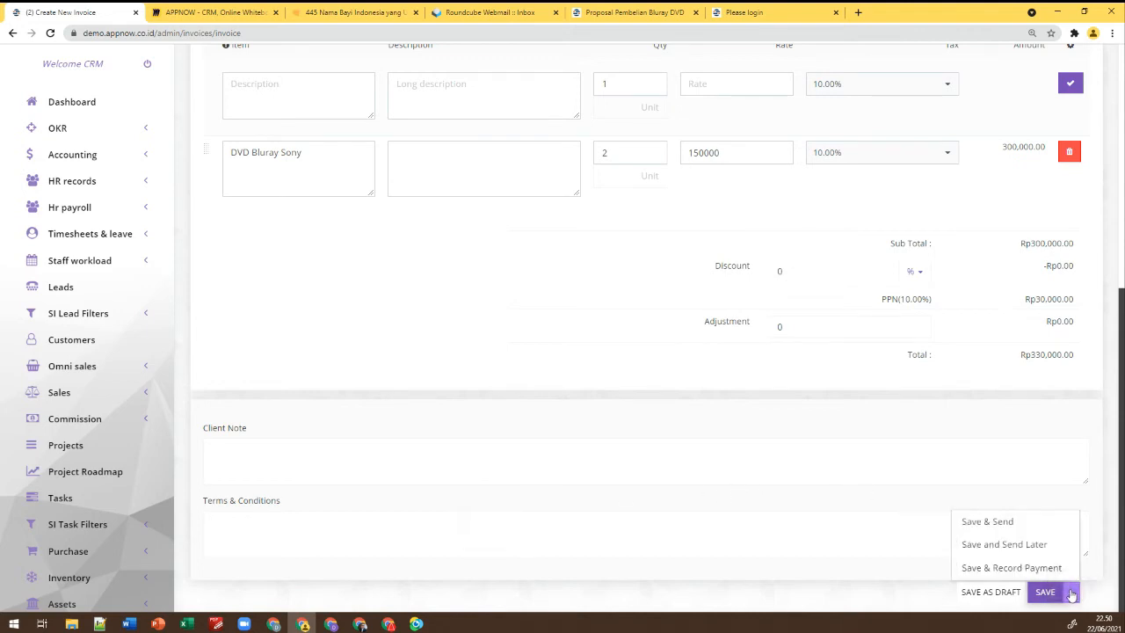
{"action": "left_click", "coordinate": [1011, 521]}
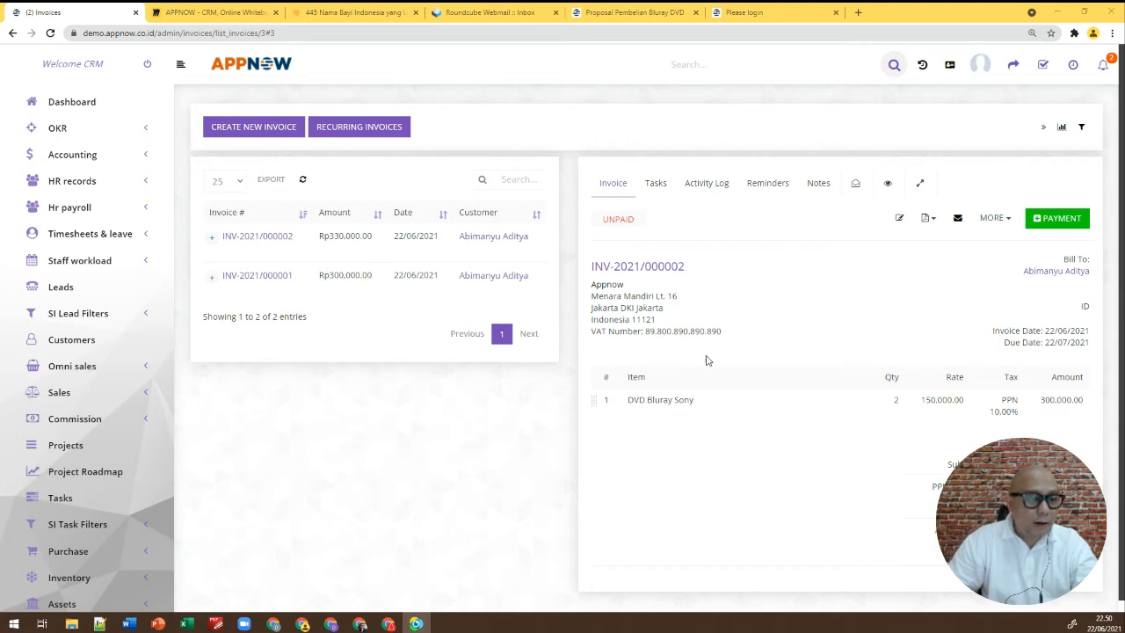
{"action": "scroll", "coordinate": [718, 355], "scroll_direction": "down", "scroll_amount": 1}
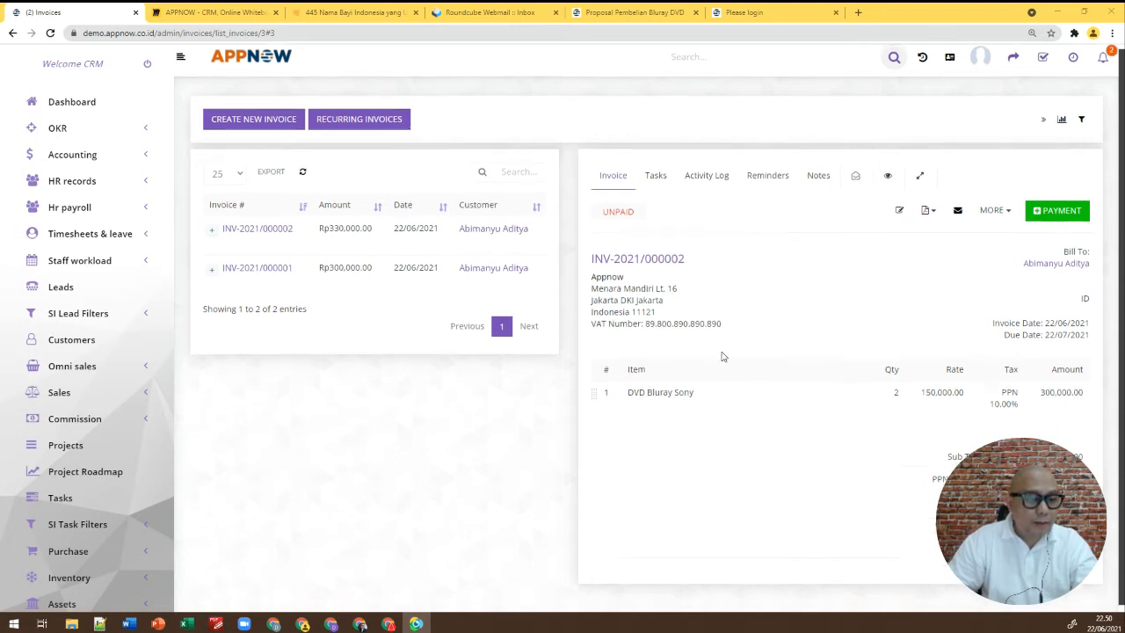
{"action": "left_click", "coordinate": [1007, 207]}
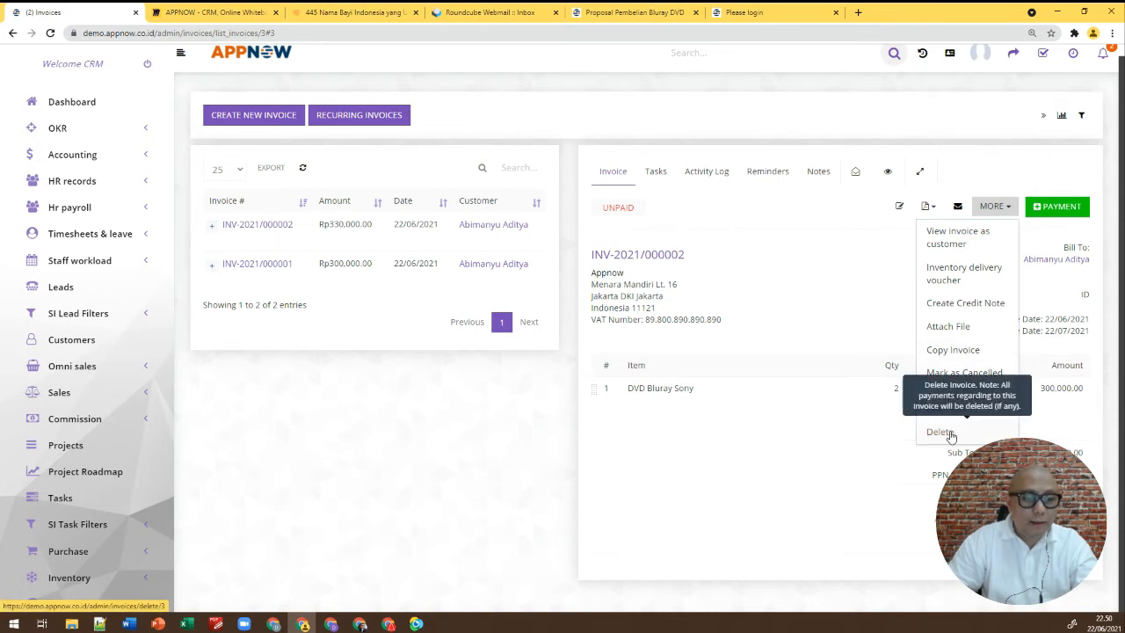
{"action": "left_click", "coordinate": [720, 463]}
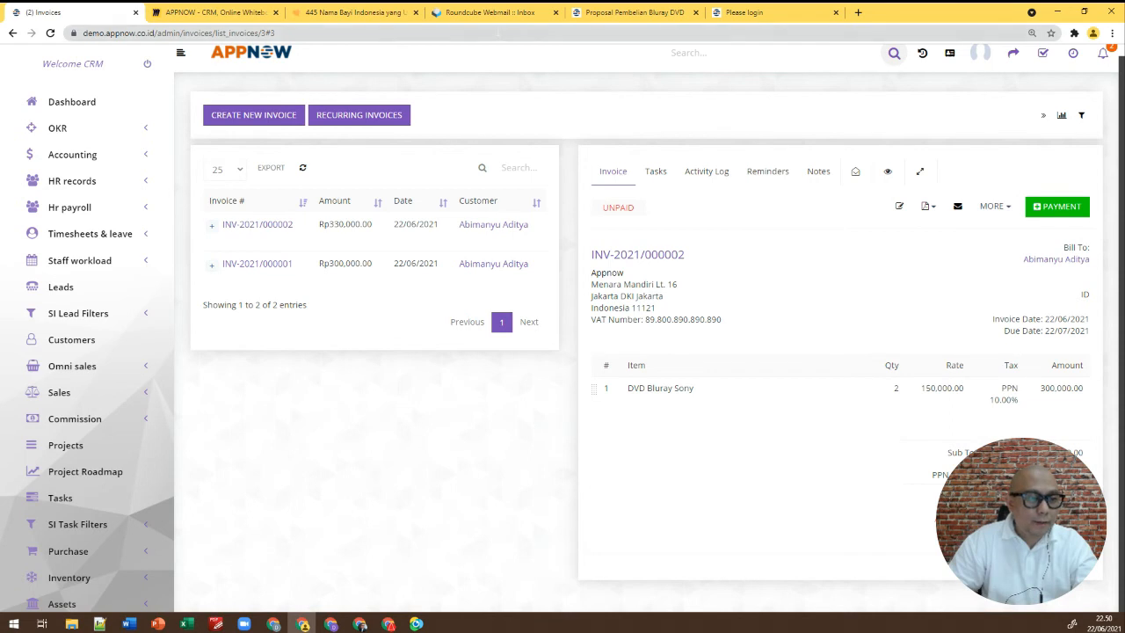
{"action": "left_click", "coordinate": [489, 12]}
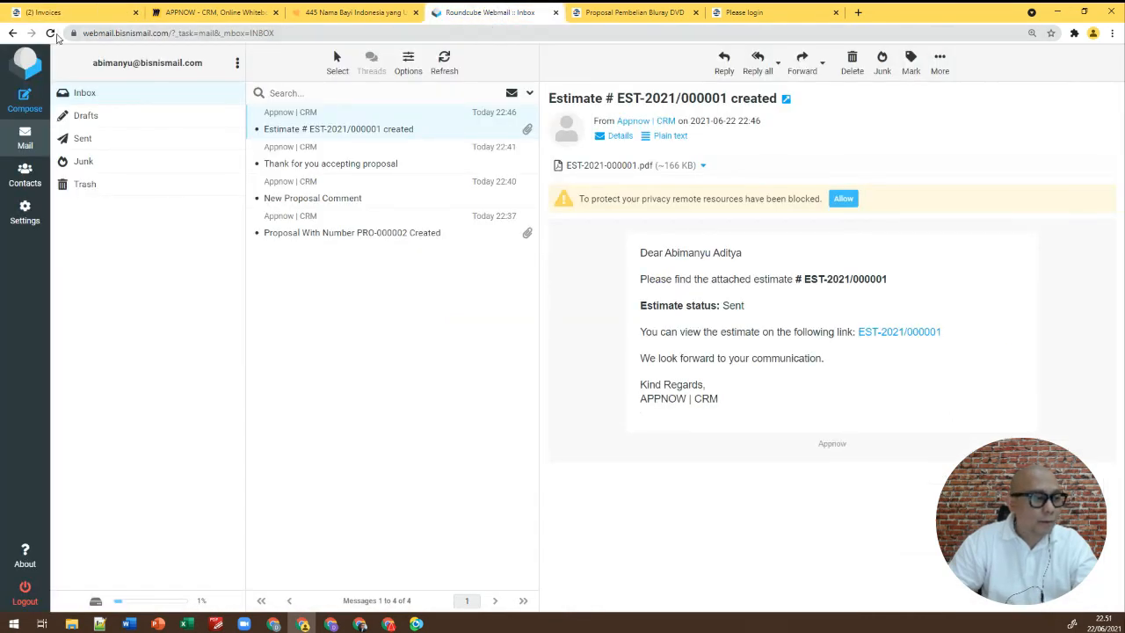
Reload the inbox, open the 'Invoice with number INV-2021/000002 created' email and view INV-2021-000002.pdf
{"action": "left_click", "coordinate": [50, 32]}
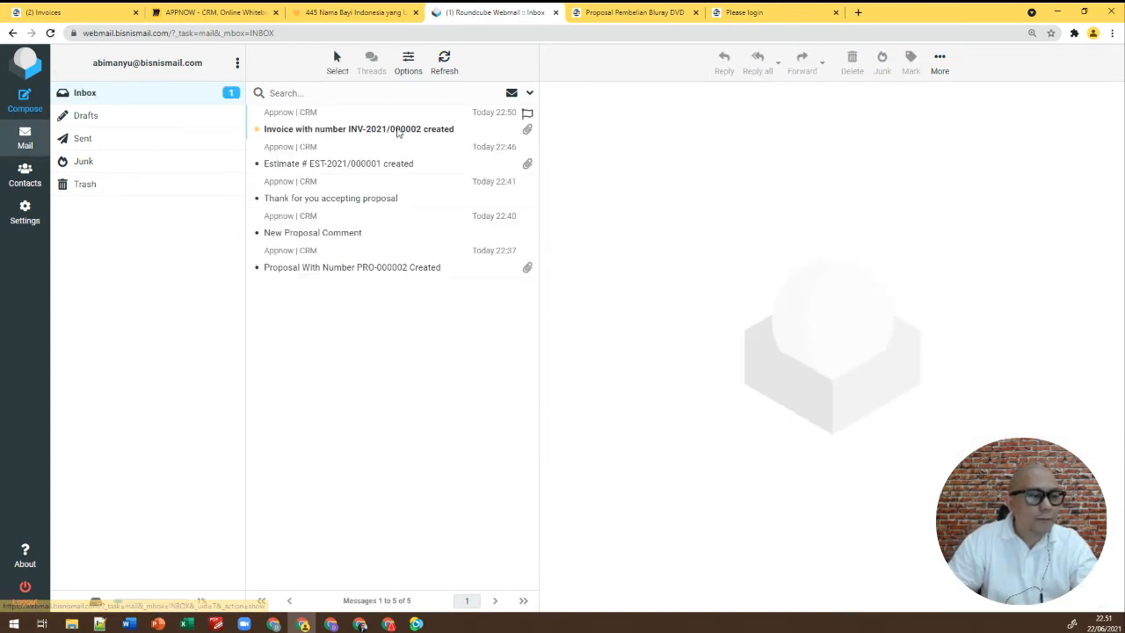
{"action": "left_click", "coordinate": [398, 131]}
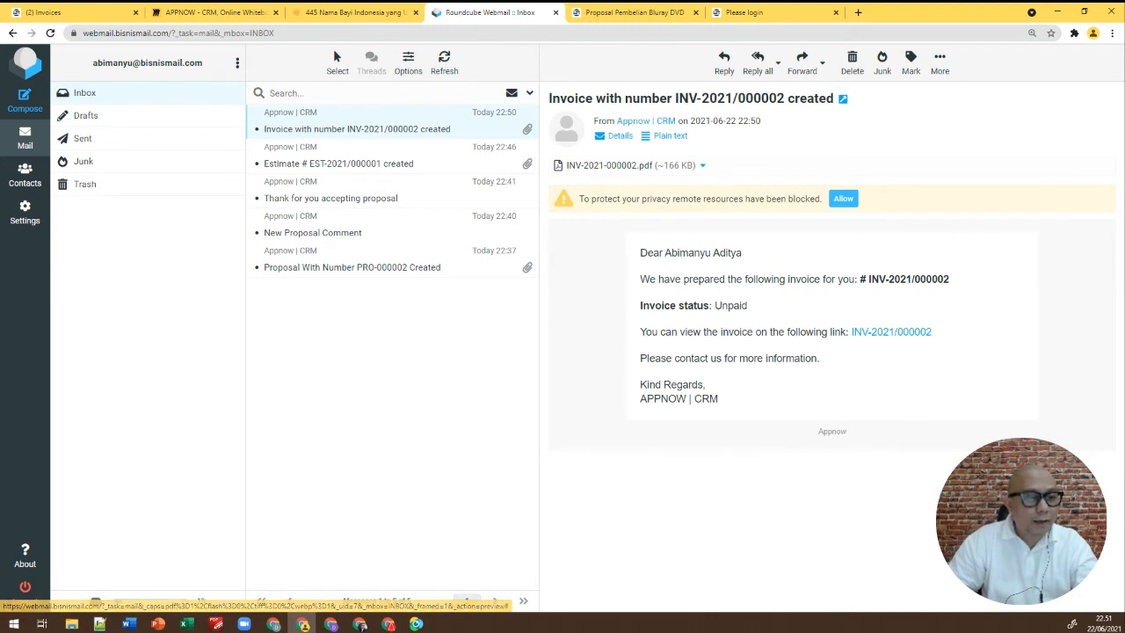
{"action": "left_click", "coordinate": [845, 203]}
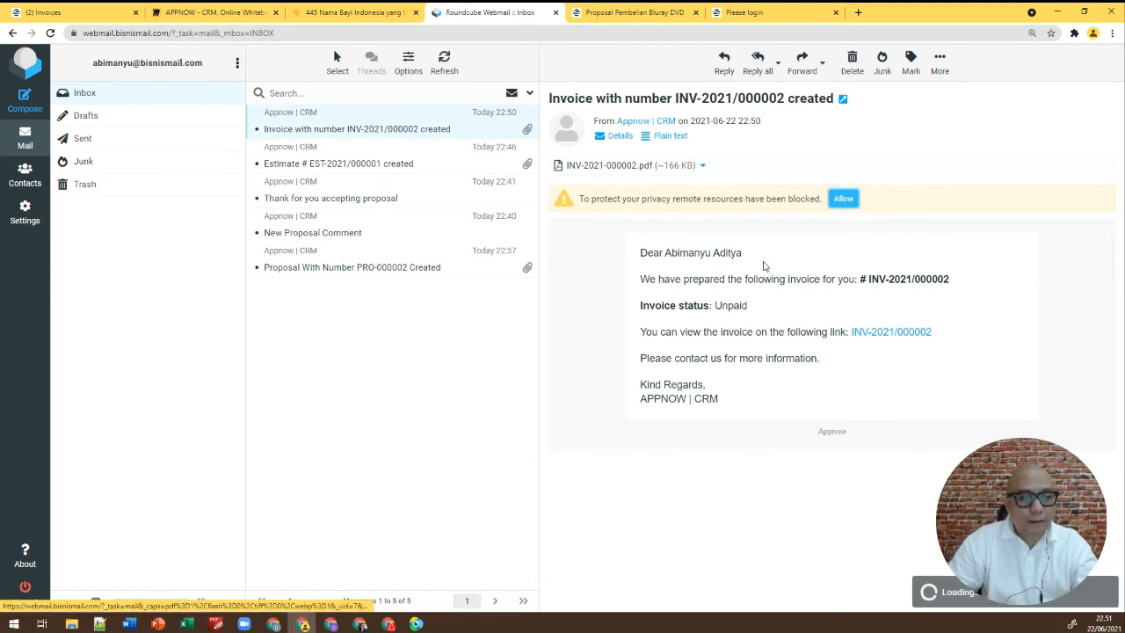
{"action": "left_click", "coordinate": [628, 166]}
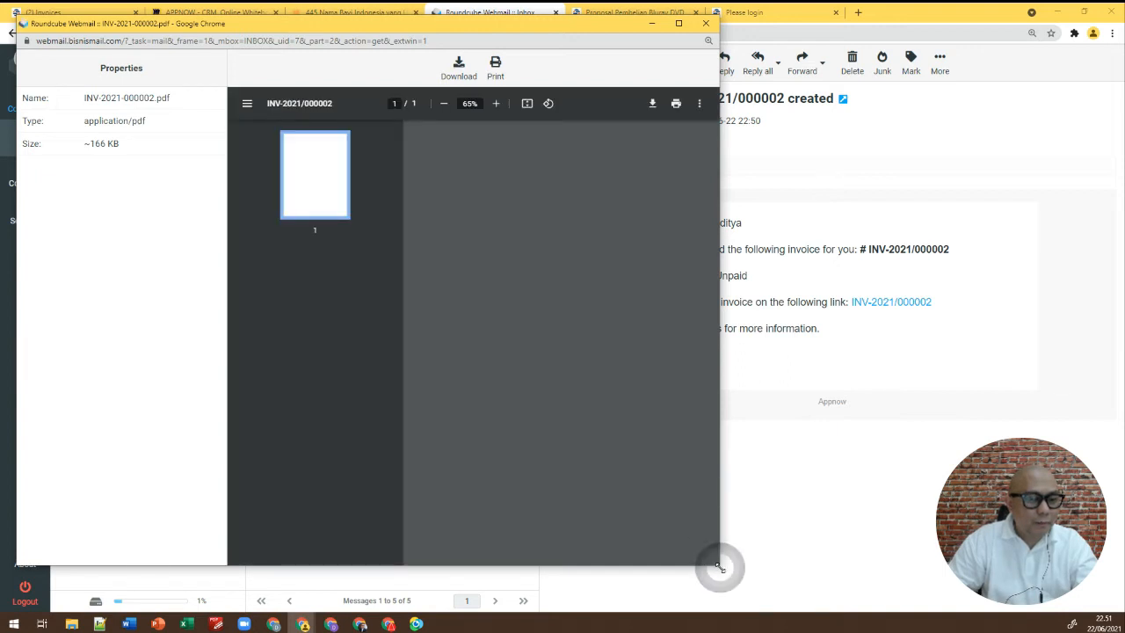
Enlarge and zoom into the INV-2021/000002 PDF to check the Rp330,000.00 due, then close it
{"action": "left_click_drag", "start_coordinate": [720, 565], "coordinate": [793, 572]}
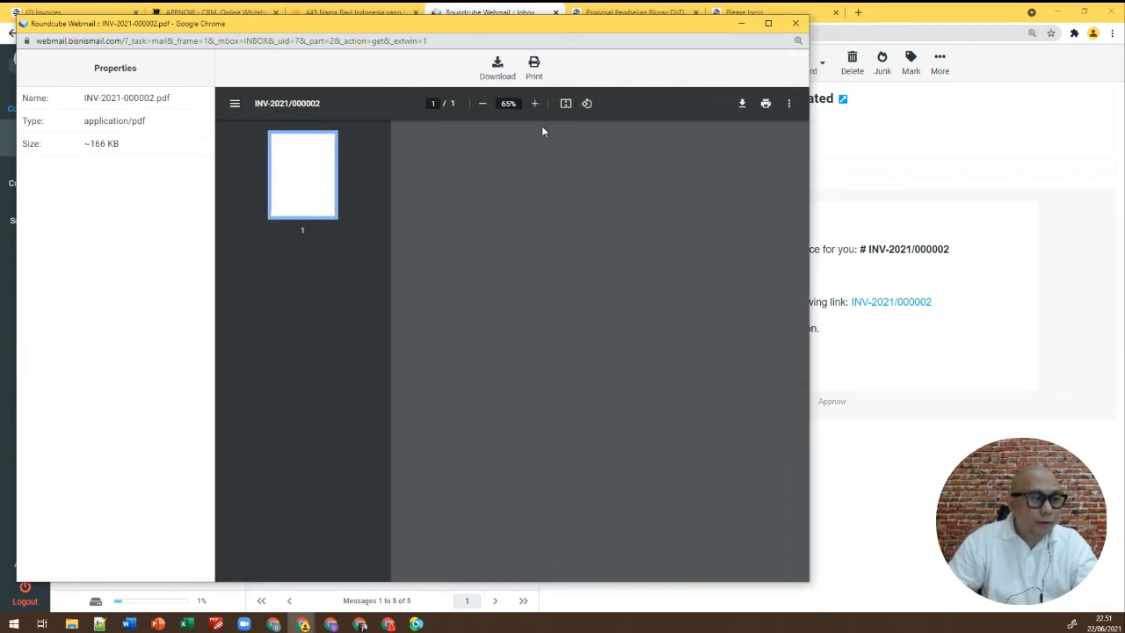
{"action": "left_click", "coordinate": [535, 107]}
{"action": "left_click", "coordinate": [535, 107]}
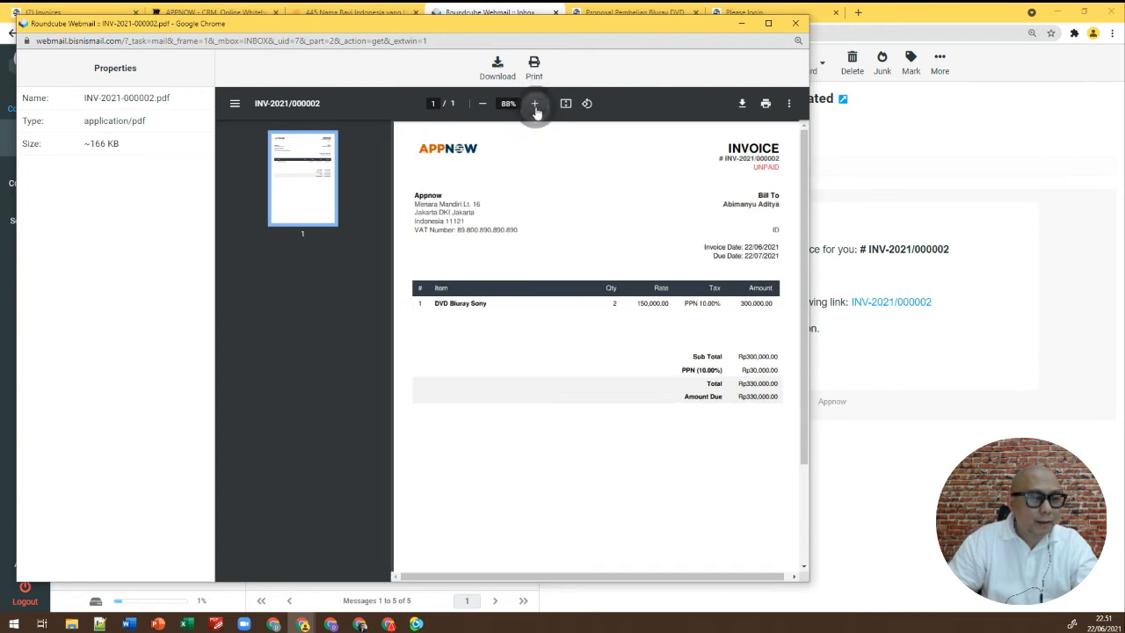
{"action": "left_click", "coordinate": [535, 106]}
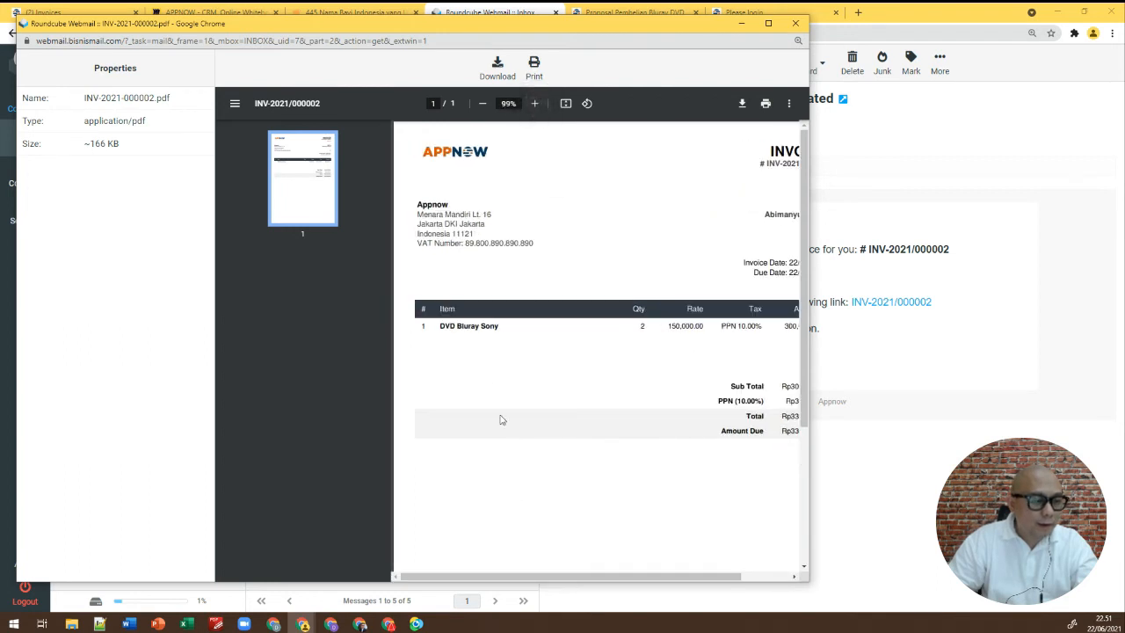
{"action": "left_click_drag", "start_coordinate": [561, 576], "coordinate": [618, 578]}
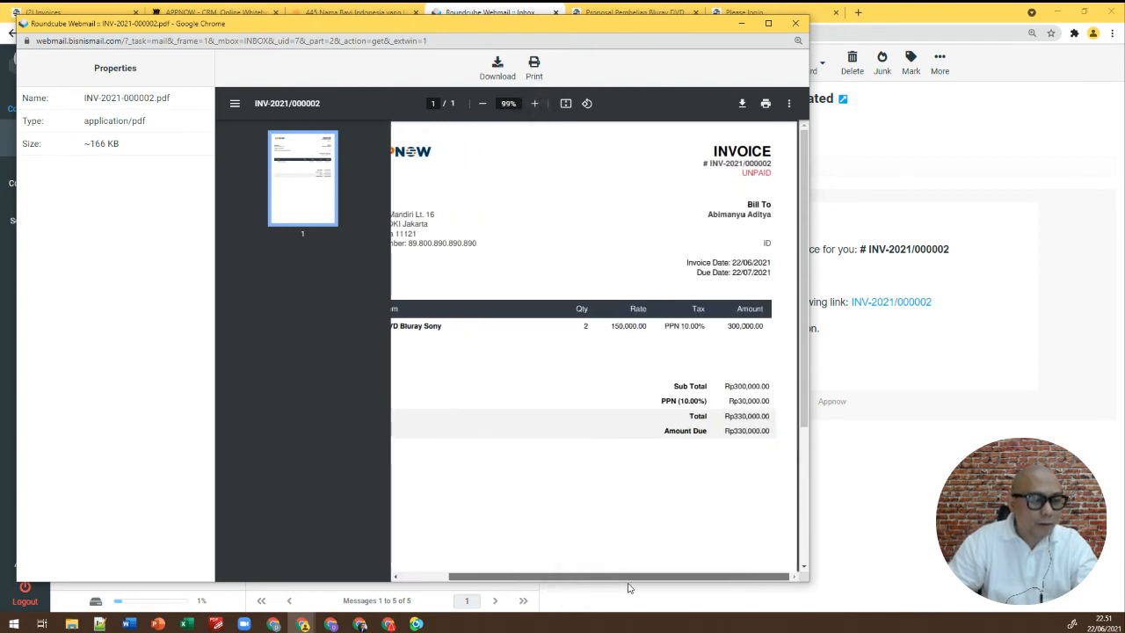
{"action": "left_click", "coordinate": [535, 105]}
{"action": "left_click", "coordinate": [540, 106]}
{"action": "left_click", "coordinate": [538, 104]}
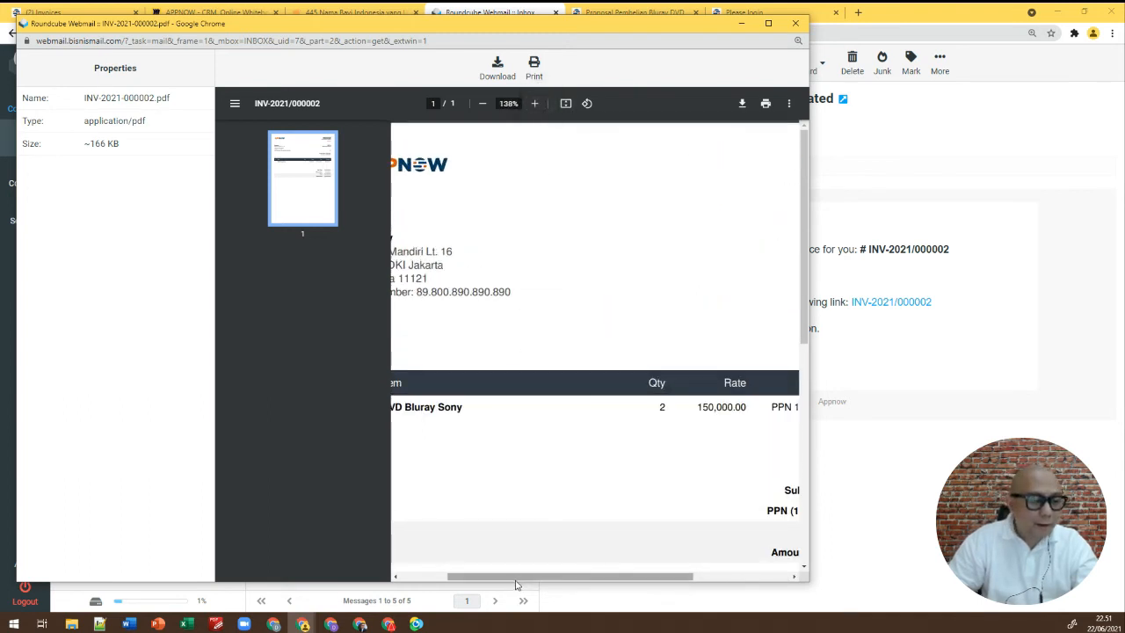
{"action": "left_click_drag", "start_coordinate": [515, 579], "coordinate": [643, 579]}
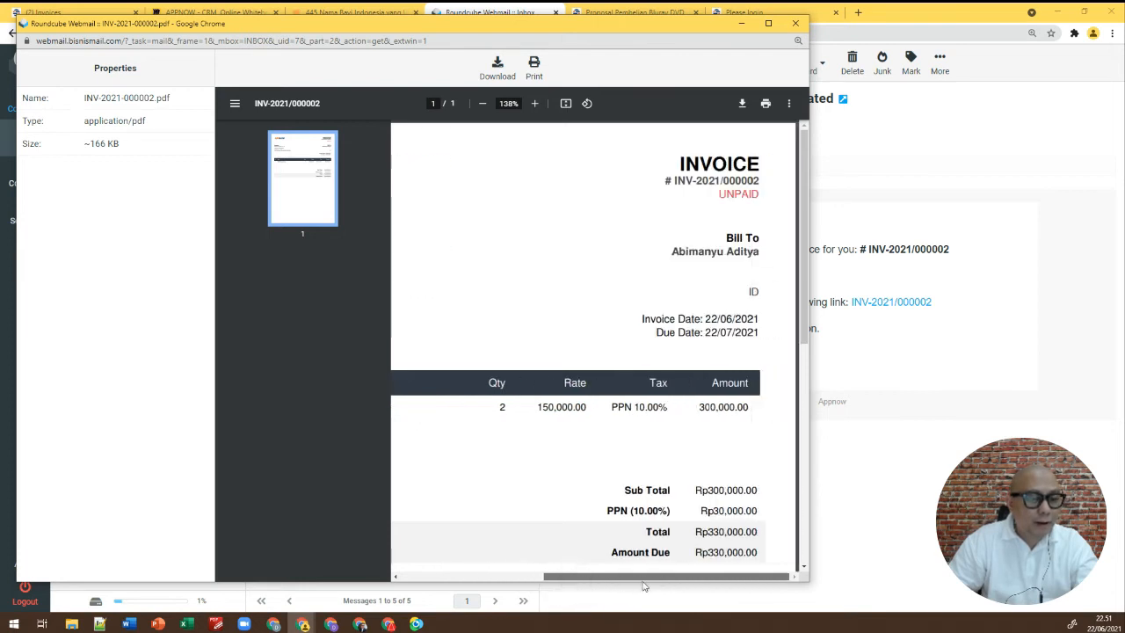
{"action": "left_click_drag", "start_coordinate": [643, 581], "coordinate": [396, 568]}
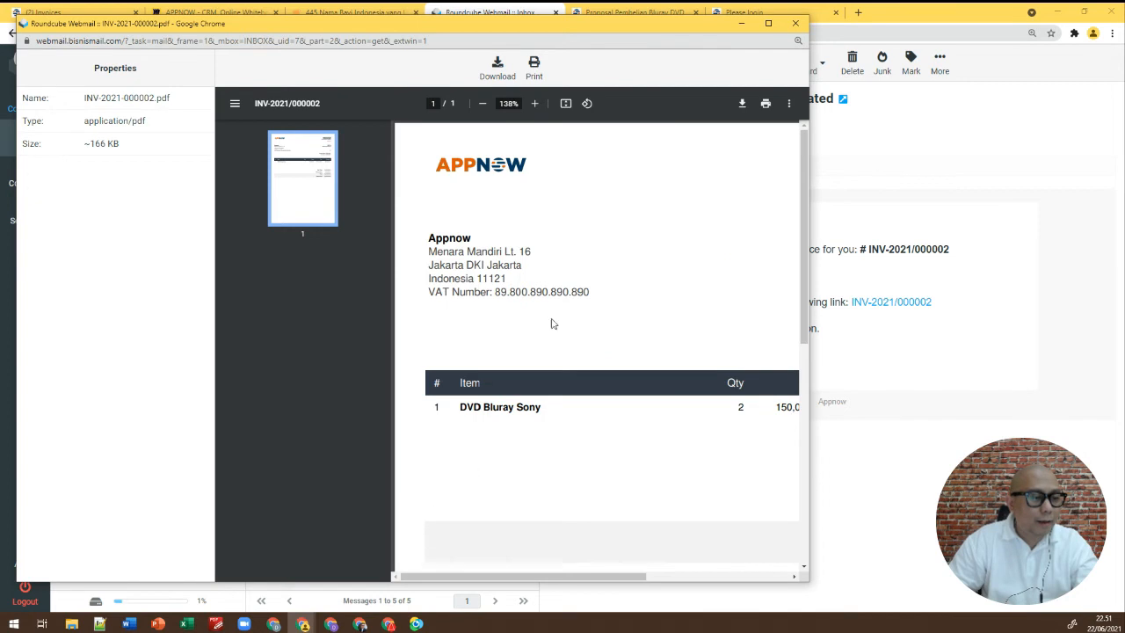
{"action": "left_click", "coordinate": [795, 23]}
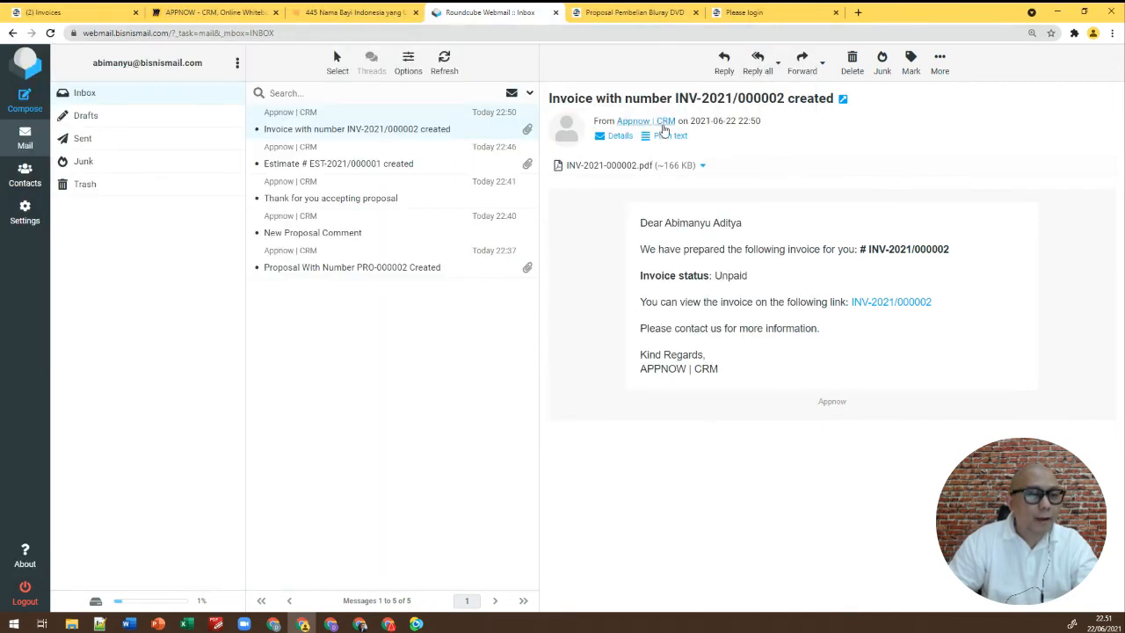
Reload the login tab, log the admin out from the CRM Invoices page, and return to Roundcube
{"action": "left_click", "coordinate": [740, 13]}
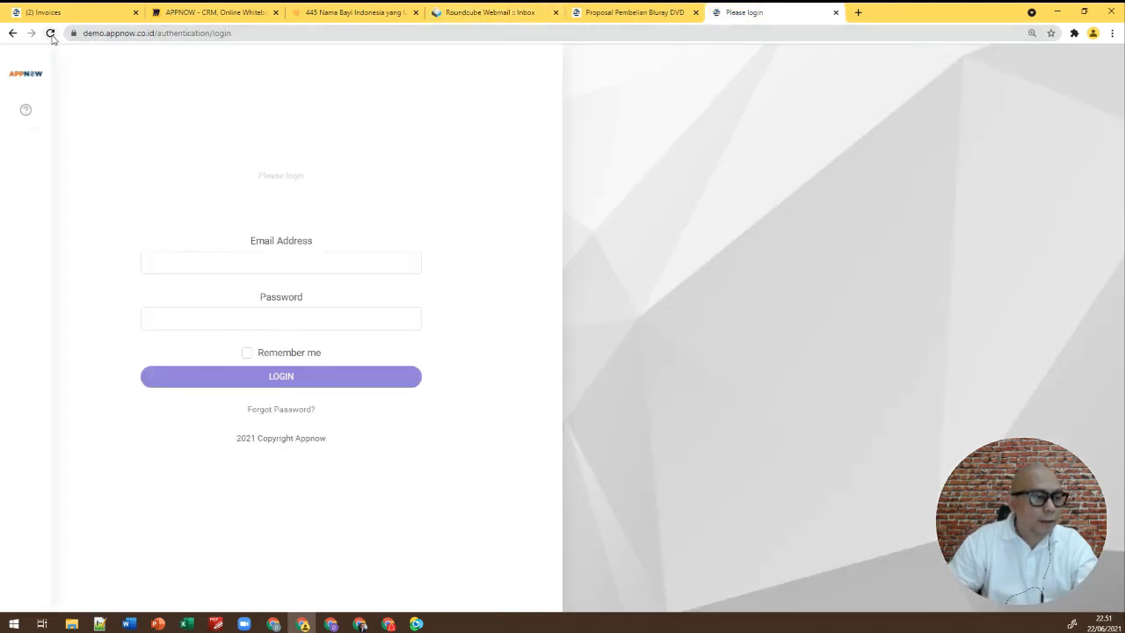
{"action": "left_click", "coordinate": [50, 32]}
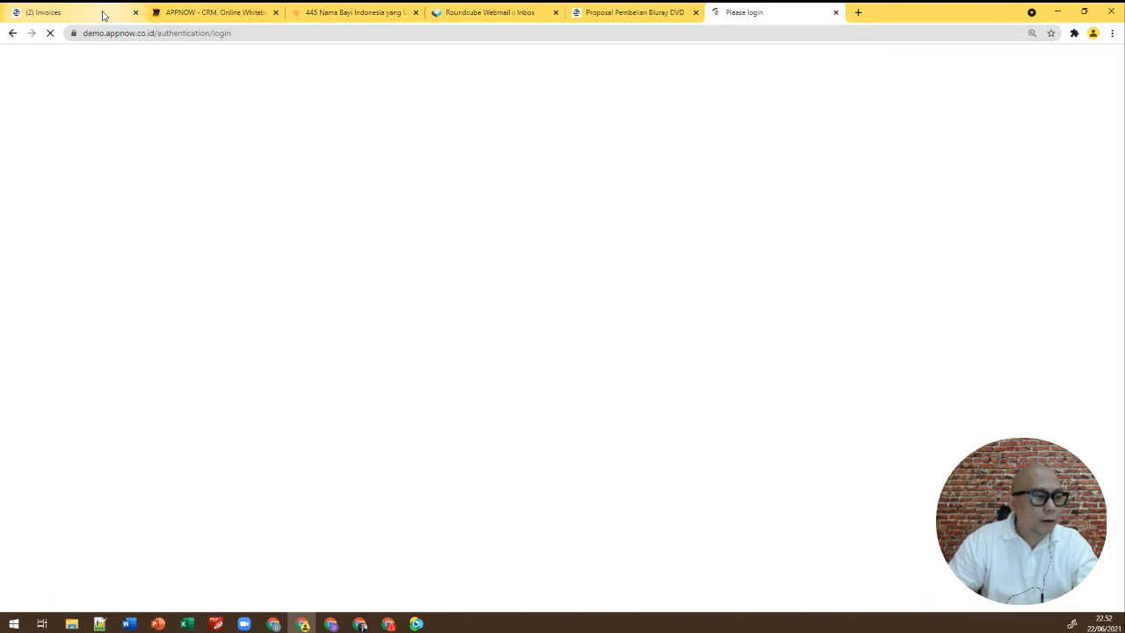
{"action": "left_click", "coordinate": [103, 15]}
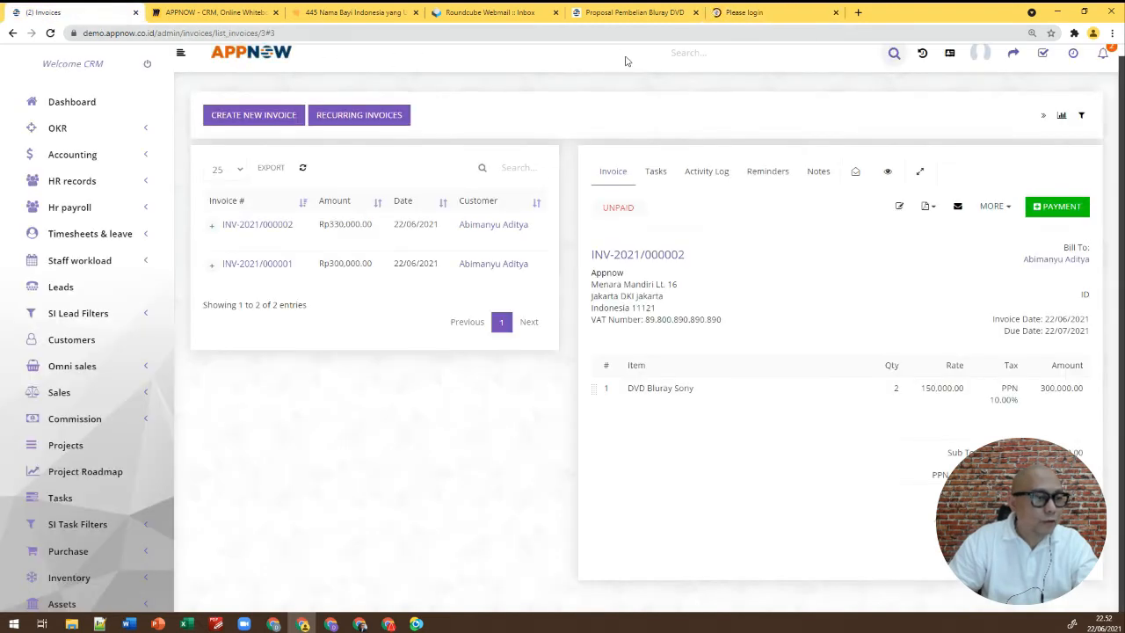
{"action": "left_click", "coordinate": [150, 66]}
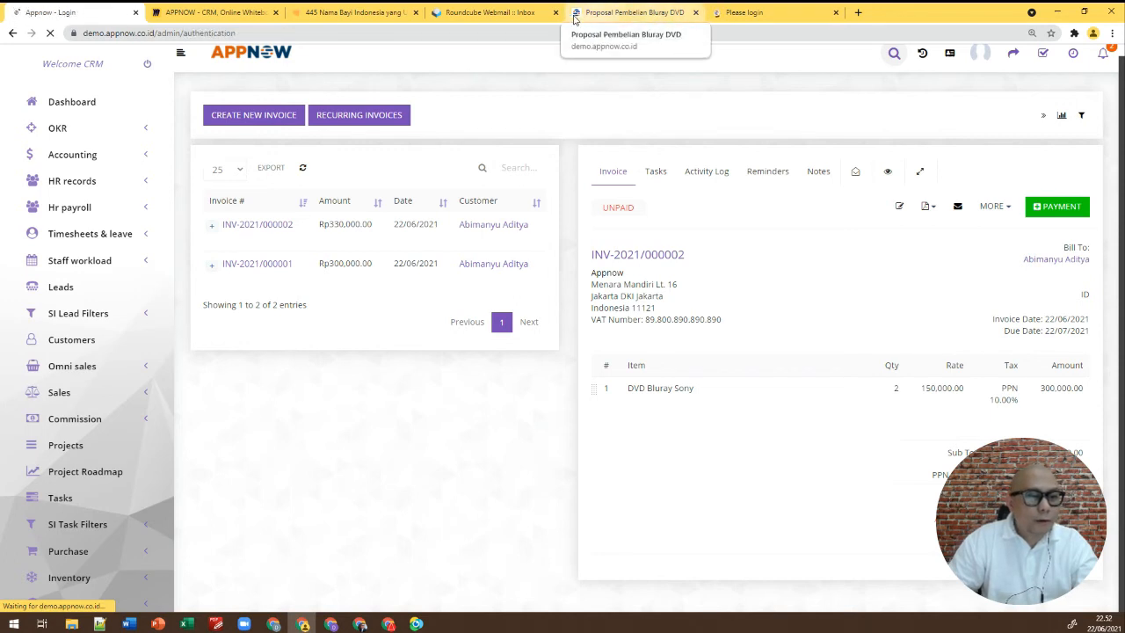
{"action": "left_click", "coordinate": [497, 16]}
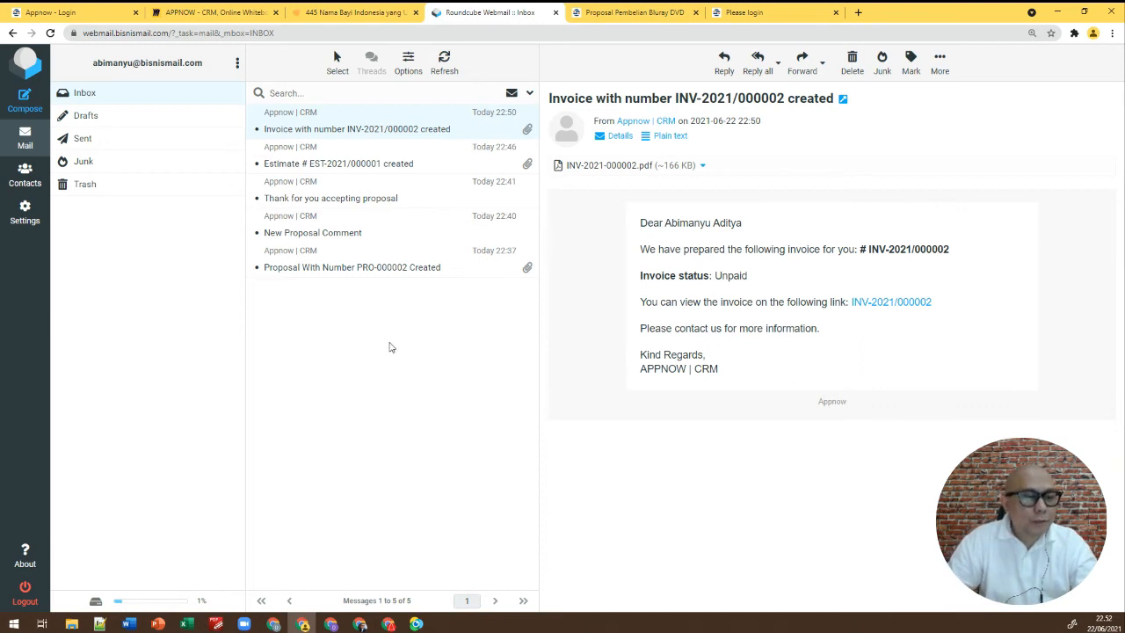
Close the login and proposal tabs, reload Roundcube, and follow the email's INV-2021/000002 link
{"action": "left_click", "coordinate": [834, 15]}
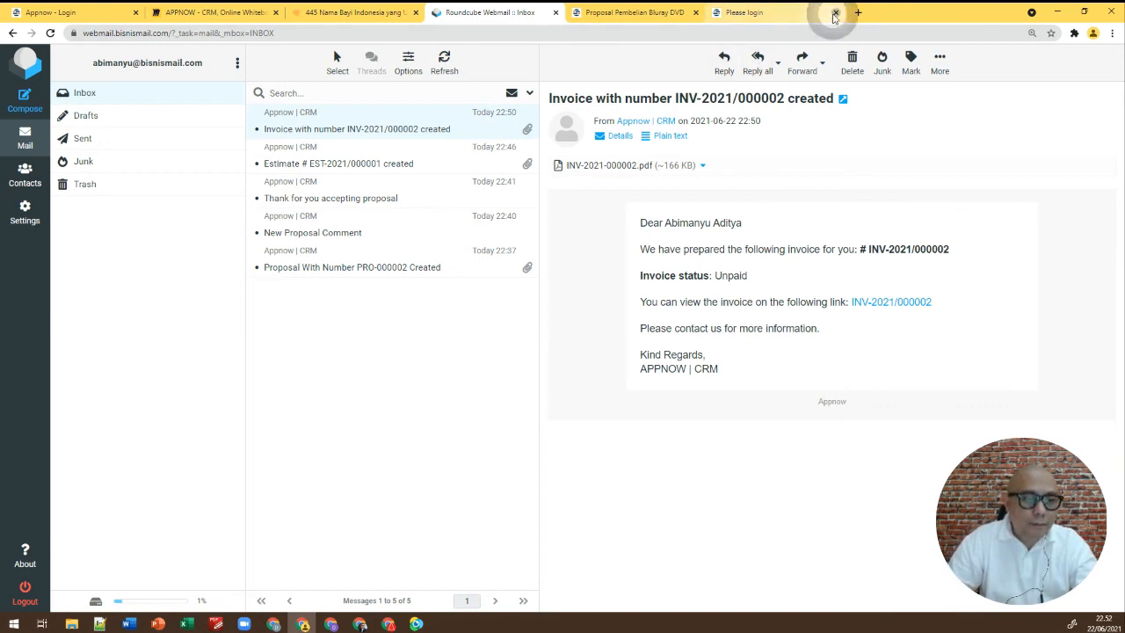
{"action": "left_click", "coordinate": [695, 13]}
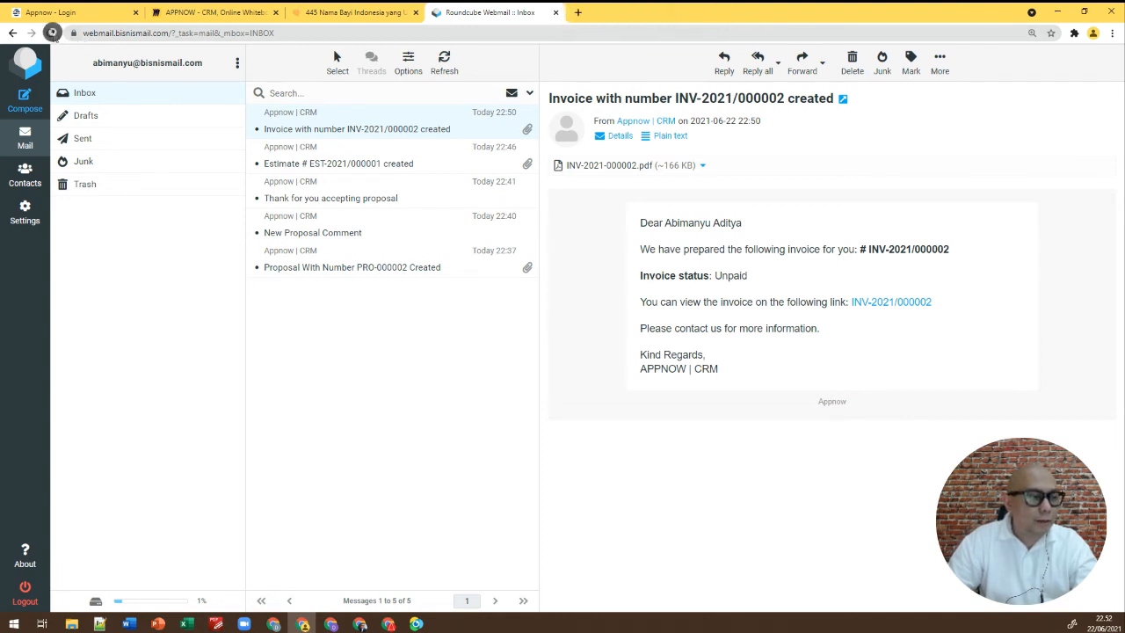
{"action": "left_click", "coordinate": [50, 32]}
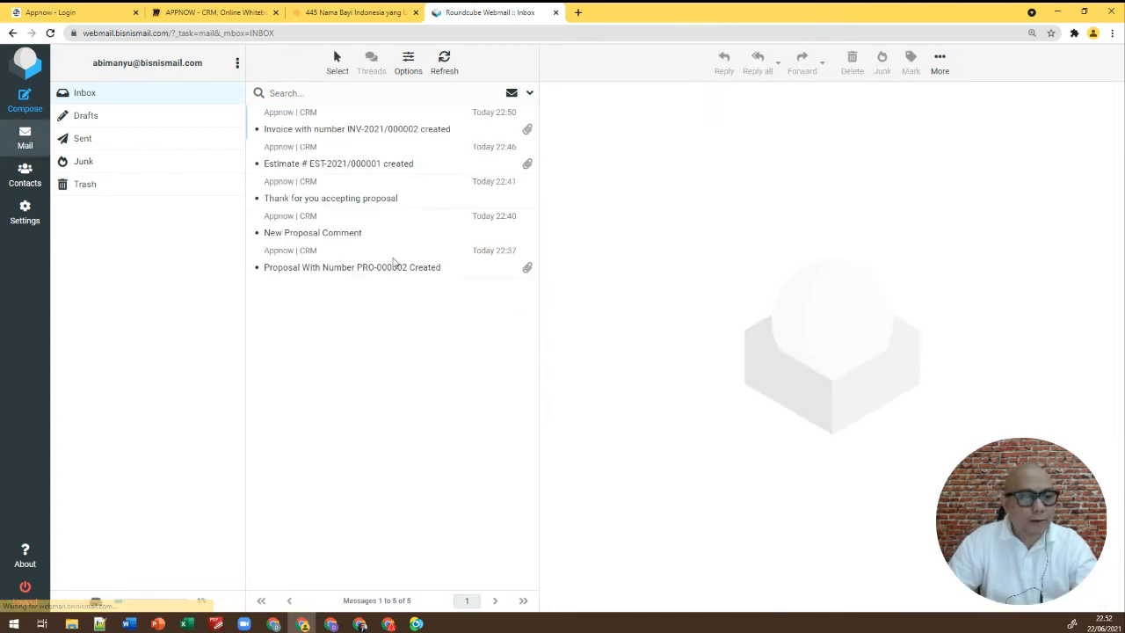
{"action": "left_click", "coordinate": [397, 127]}
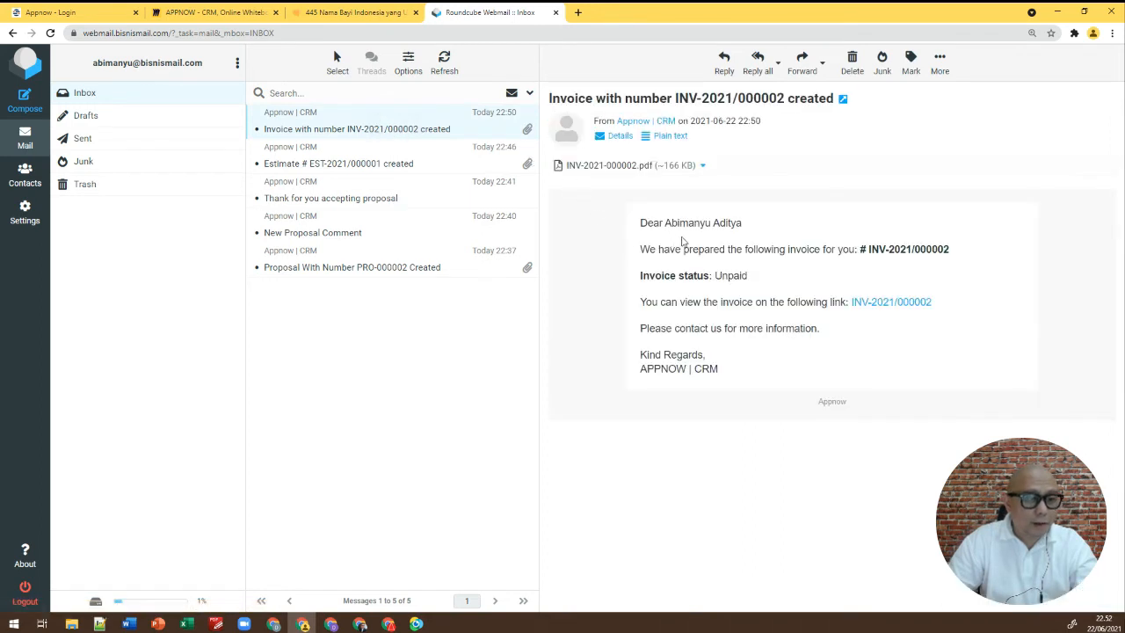
{"action": "left_click", "coordinate": [903, 302]}
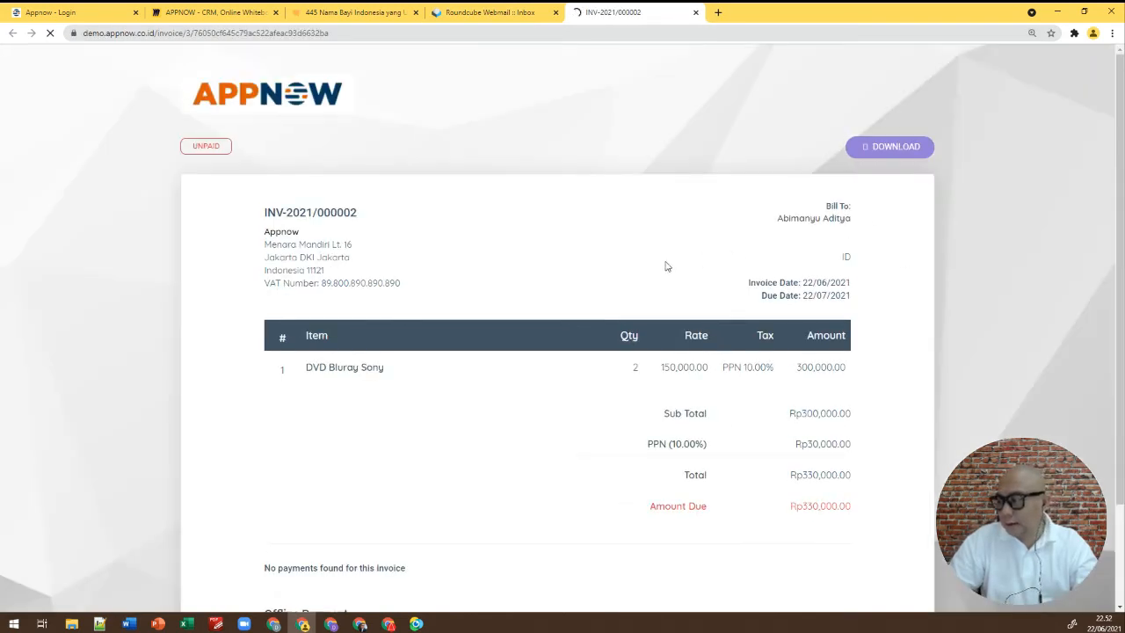
Review the online INV-2021/000002 page, then delete the invoice path from the URL to load the site home
{"action": "scroll", "coordinate": [564, 274], "scroll_direction": "down", "scroll_amount": 2}
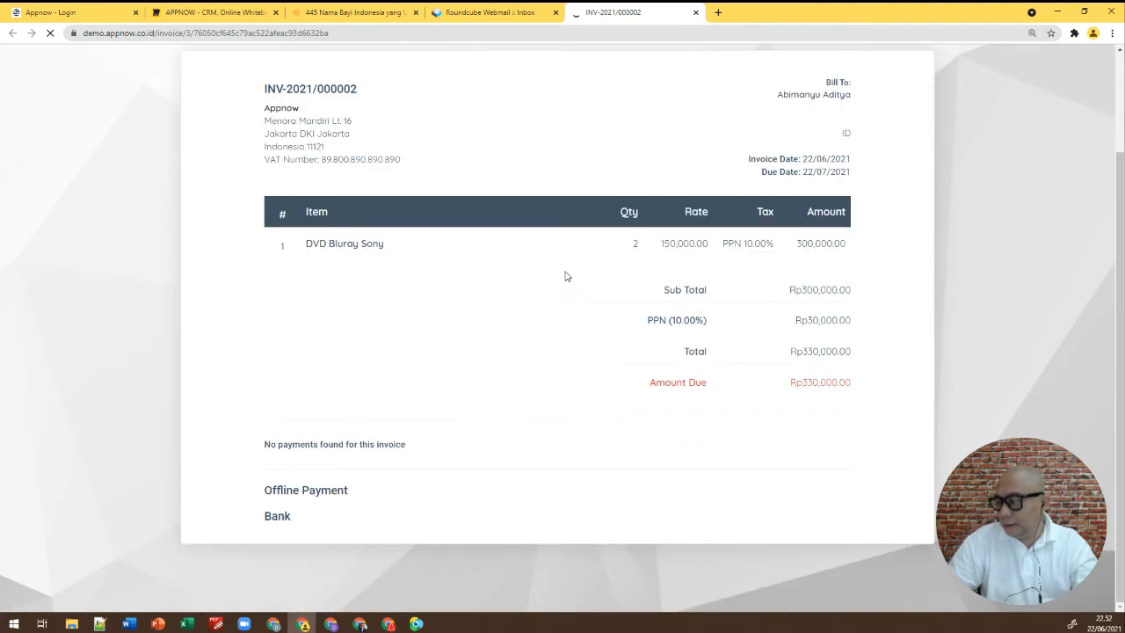
{"action": "scroll", "coordinate": [579, 299], "scroll_direction": "up", "scroll_amount": 2}
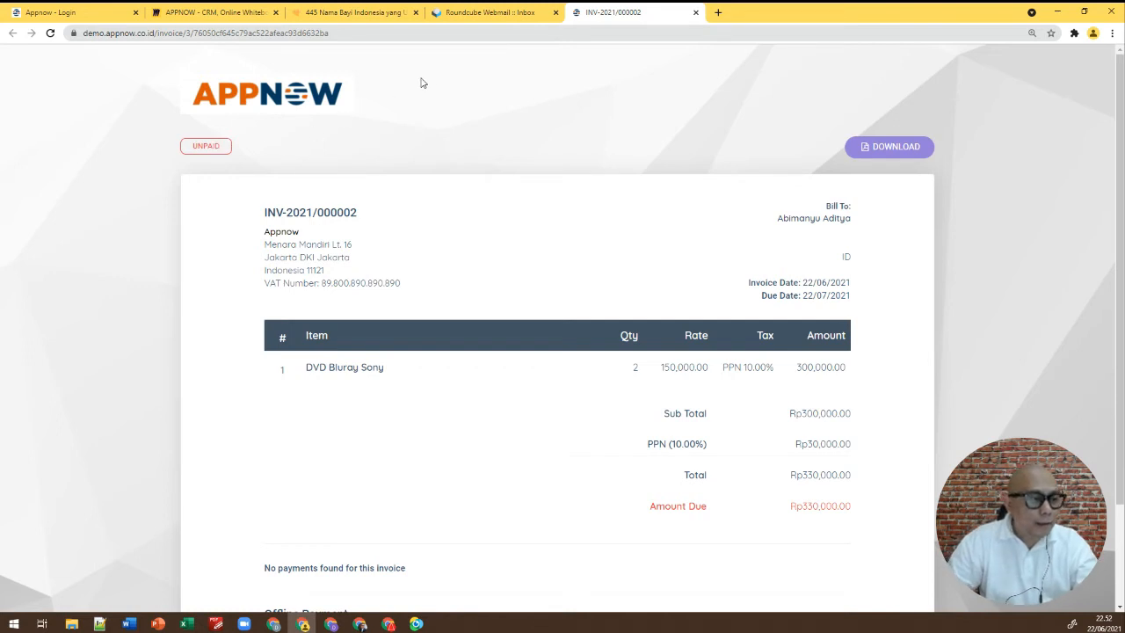
{"action": "left_click", "coordinate": [201, 32]}
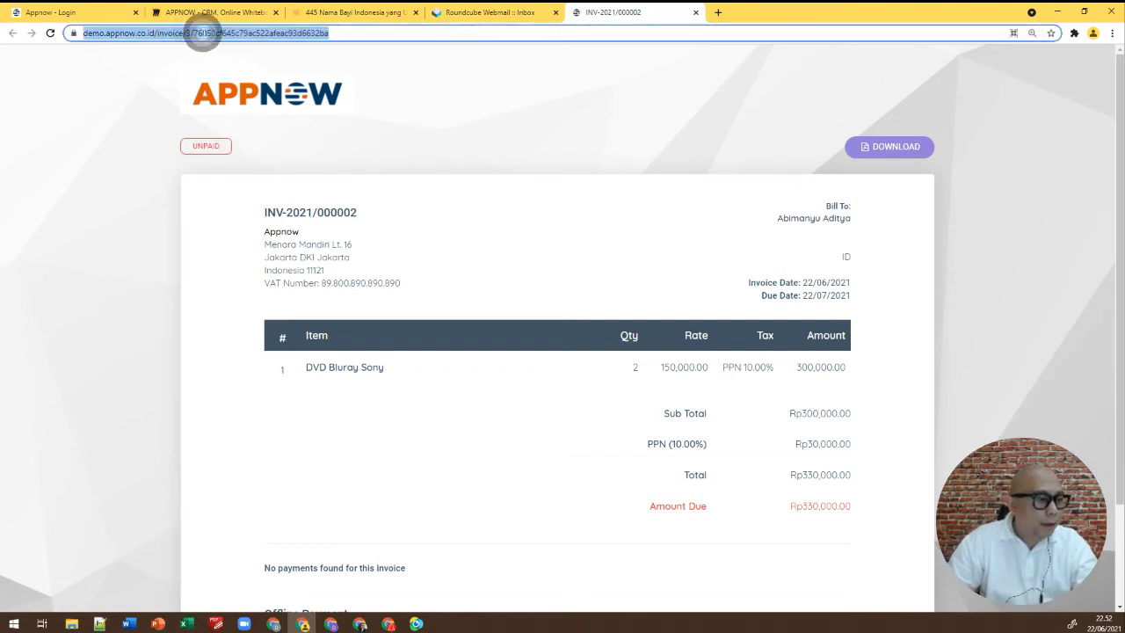
{"action": "left_click", "coordinate": [224, 32]}
{"action": "left_click_drag", "start_coordinate": [181, 33], "coordinate": [413, 46]}
{"action": "key", "text": "BackSpace"}
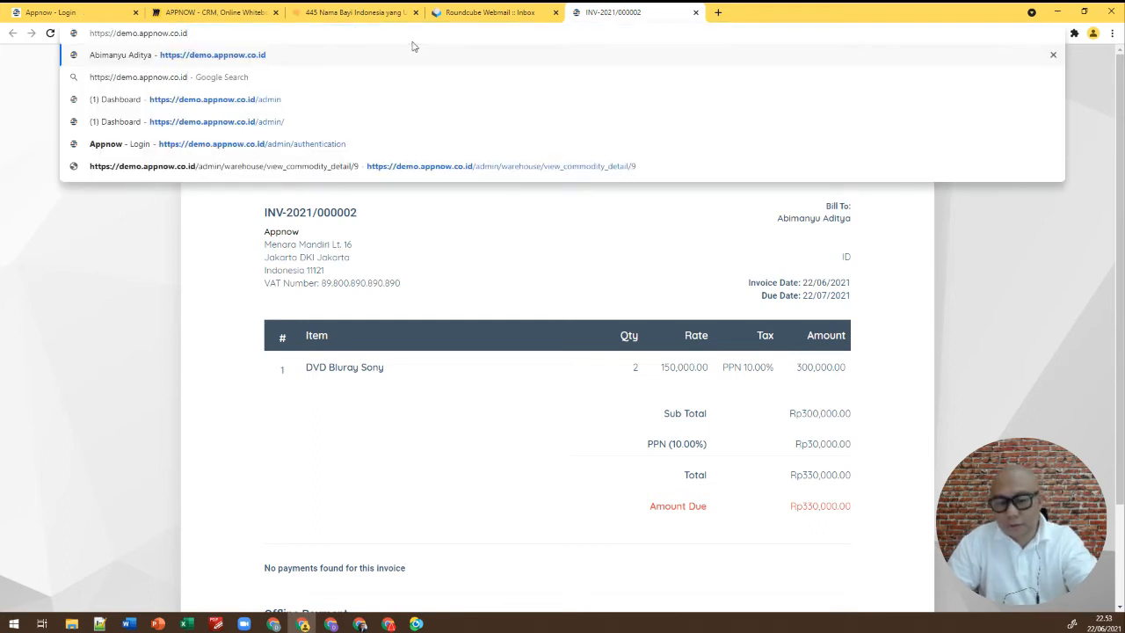
{"action": "key", "text": "Return"}
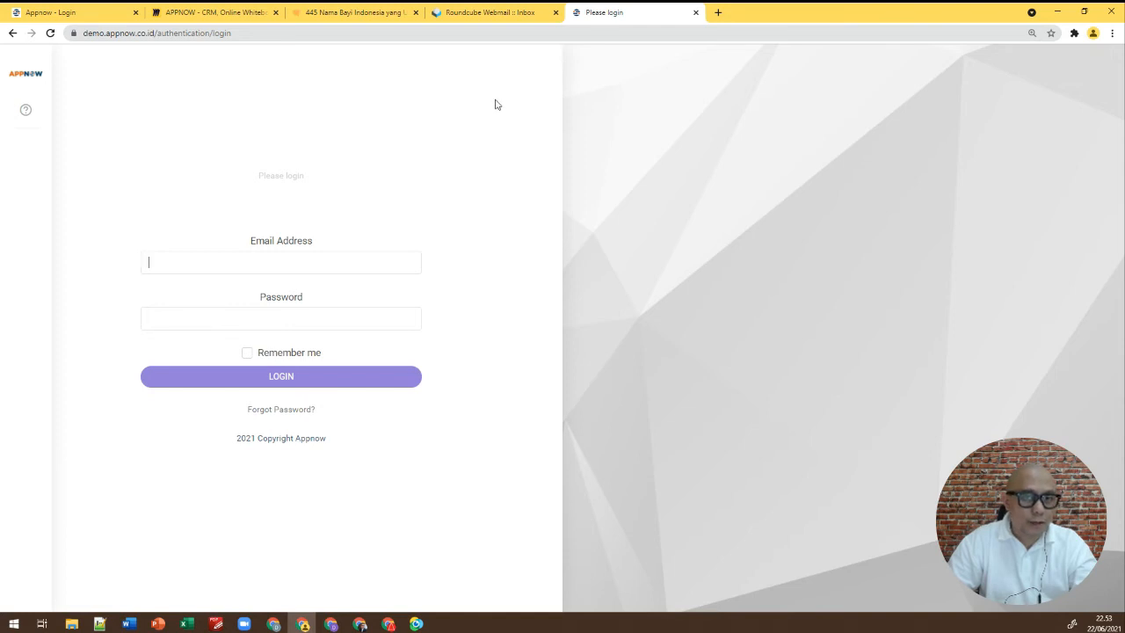
Copy the customer's e-mail from Roundcube, paste it with the password into the client login, and sign in
{"action": "left_click", "coordinate": [506, 14]}
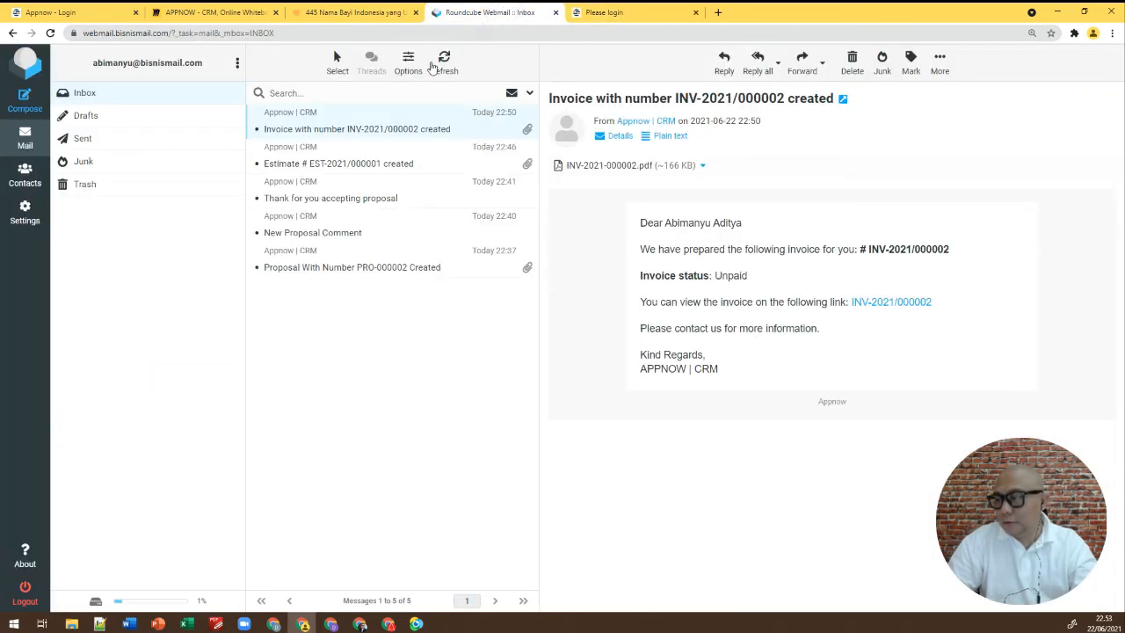
{"action": "left_click_drag", "start_coordinate": [202, 66], "coordinate": [93, 67]}
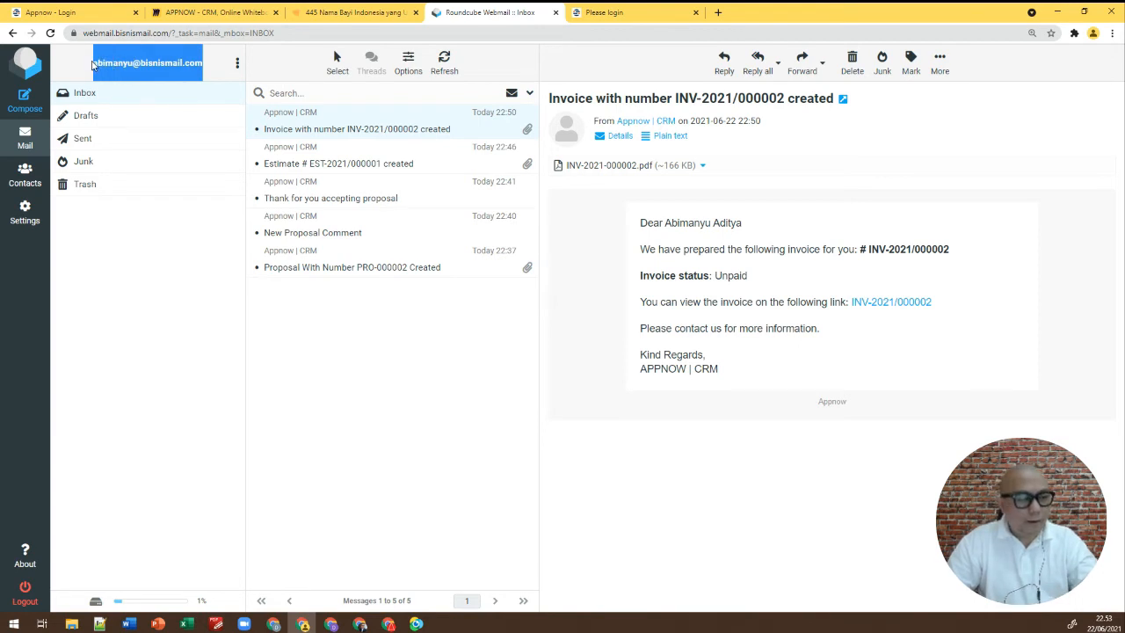
{"action": "left_click", "coordinate": [604, 12]}
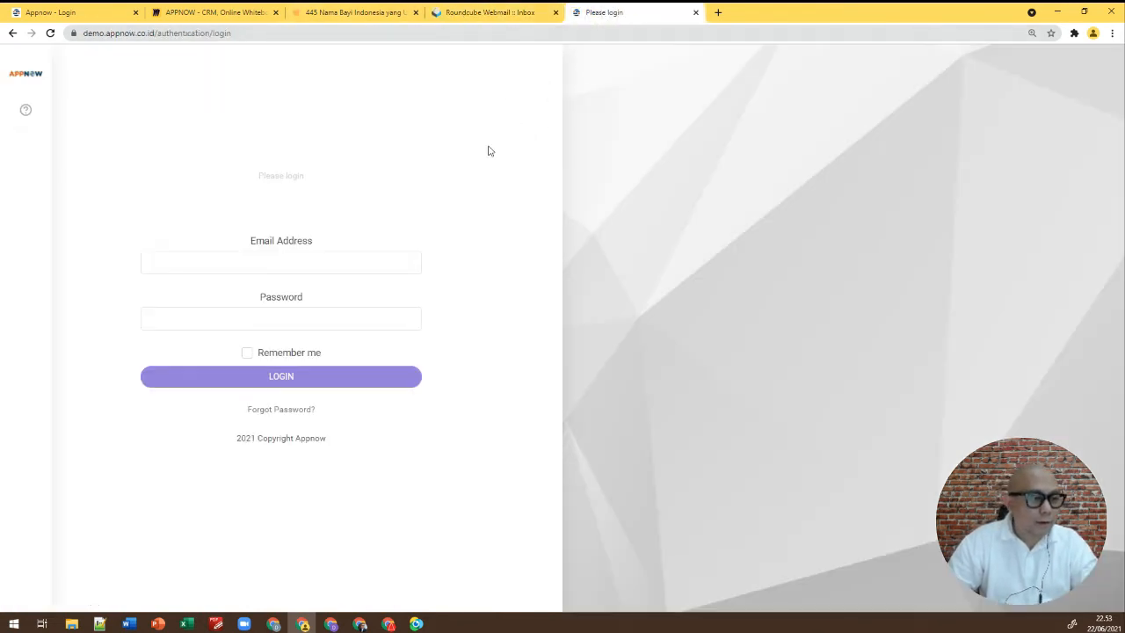
{"action": "left_click", "coordinate": [348, 259]}
{"action": "key", "text": "ctrl+v"}
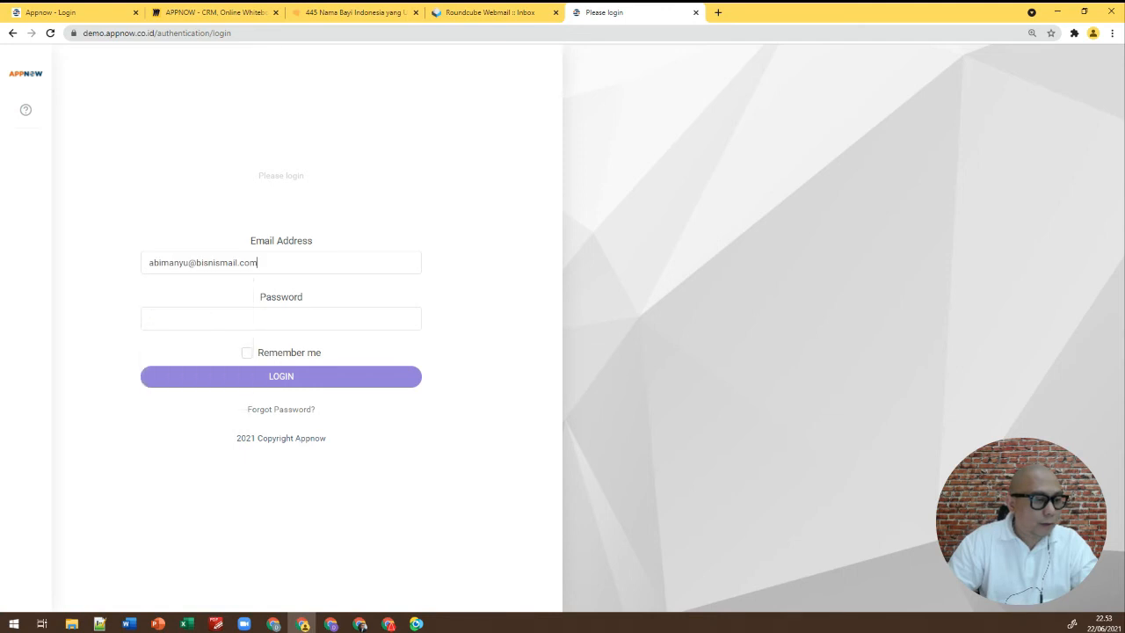
{"action": "left_click", "coordinate": [336, 317]}
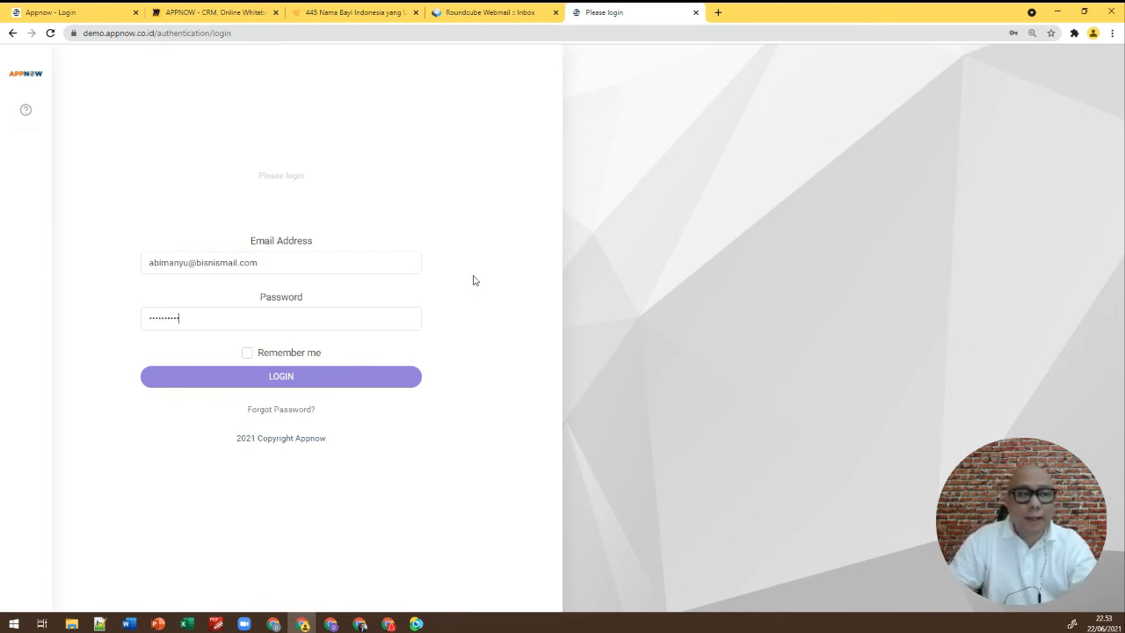
{"action": "left_click", "coordinate": [296, 376]}
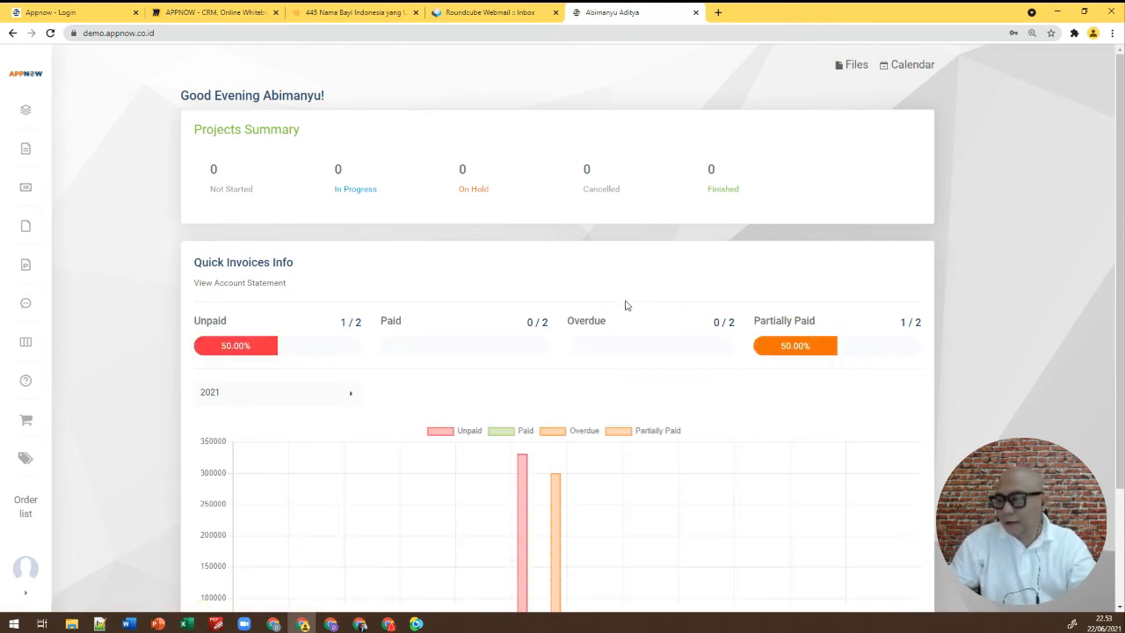
Browse the client dashboard and Projects page, then open the client's Invoices list
{"action": "scroll", "coordinate": [587, 274], "scroll_direction": "down", "scroll_amount": 1}
{"action": "scroll", "coordinate": [586, 274], "scroll_direction": "down", "scroll_amount": 2}
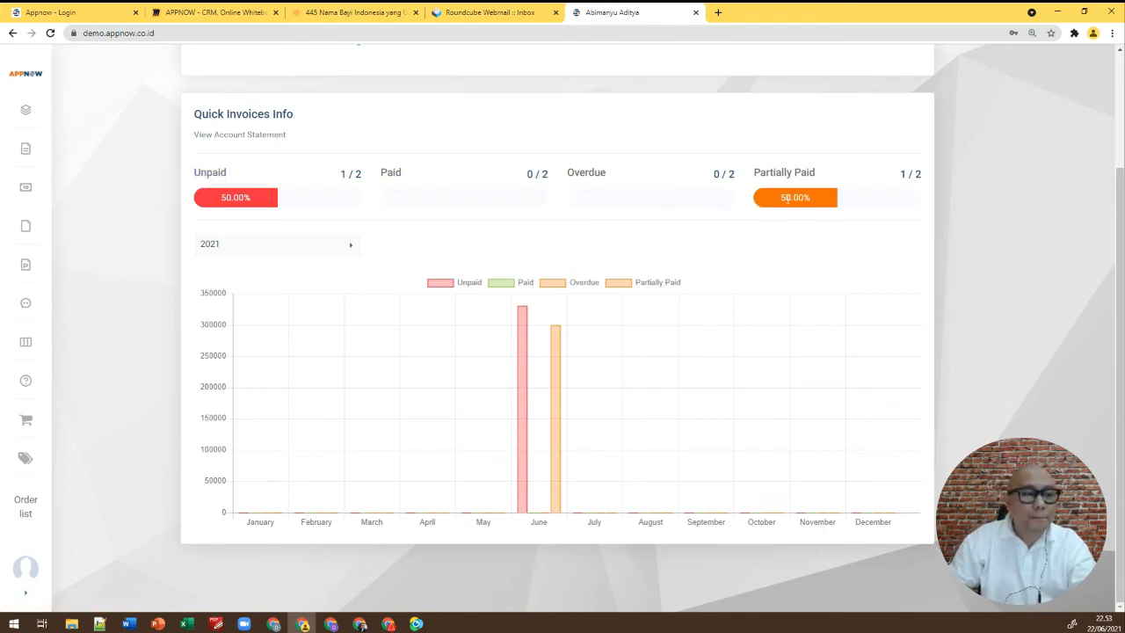
{"action": "scroll", "coordinate": [29, 114], "scroll_direction": "up", "scroll_amount": 2}
{"action": "left_click", "coordinate": [27, 113]}
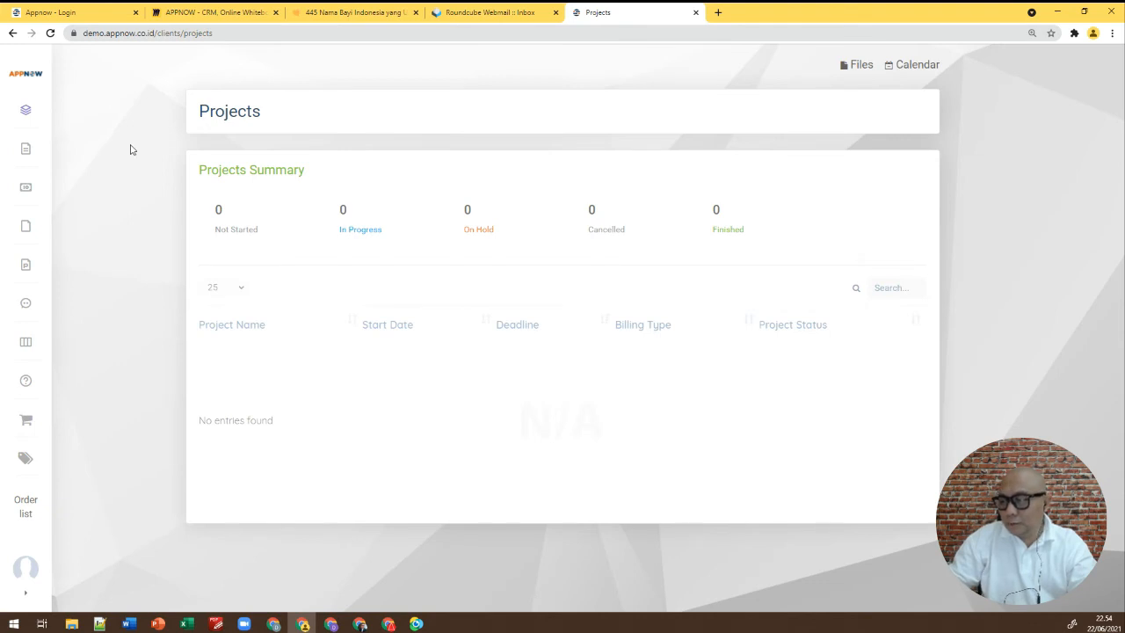
{"action": "left_click", "coordinate": [26, 153]}
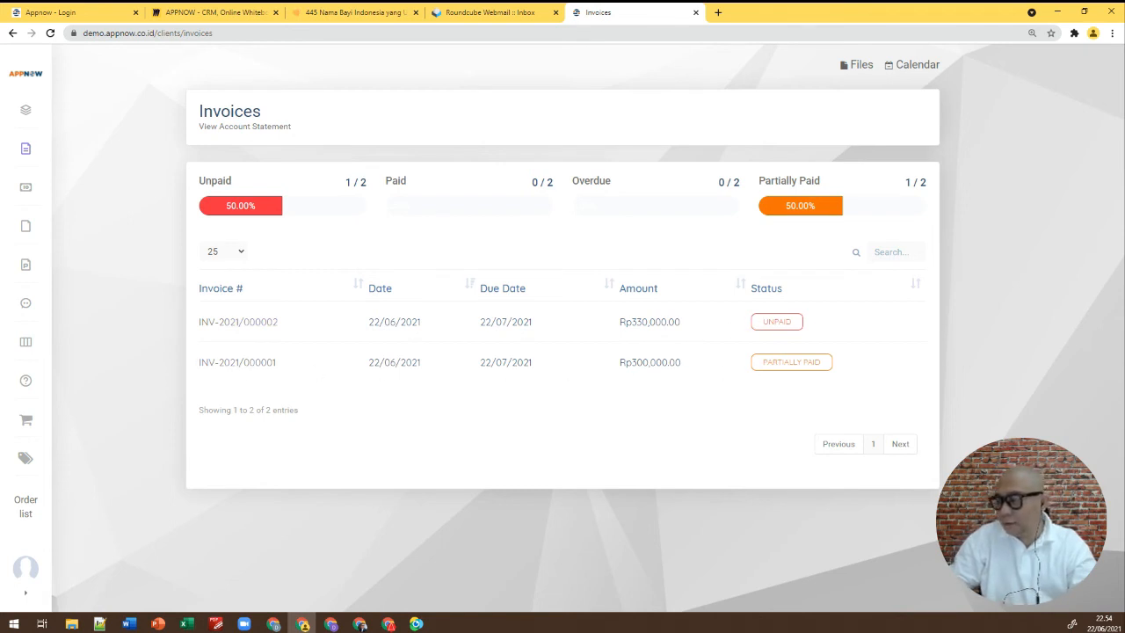
Open INV-2021/000002 and INV-2021/000001 in separate browser tabs and view INV-2021/000002
{"action": "right_click", "coordinate": [259, 327]}
{"action": "left_click", "coordinate": [263, 331]}
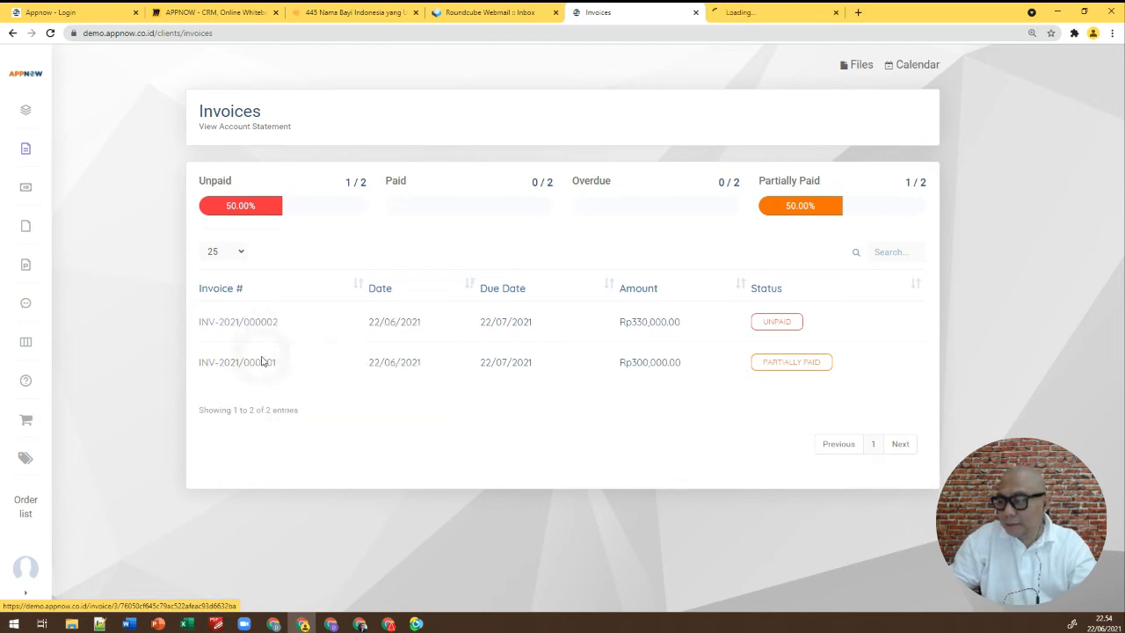
{"action": "right_click", "coordinate": [262, 367]}
{"action": "left_click", "coordinate": [263, 371]}
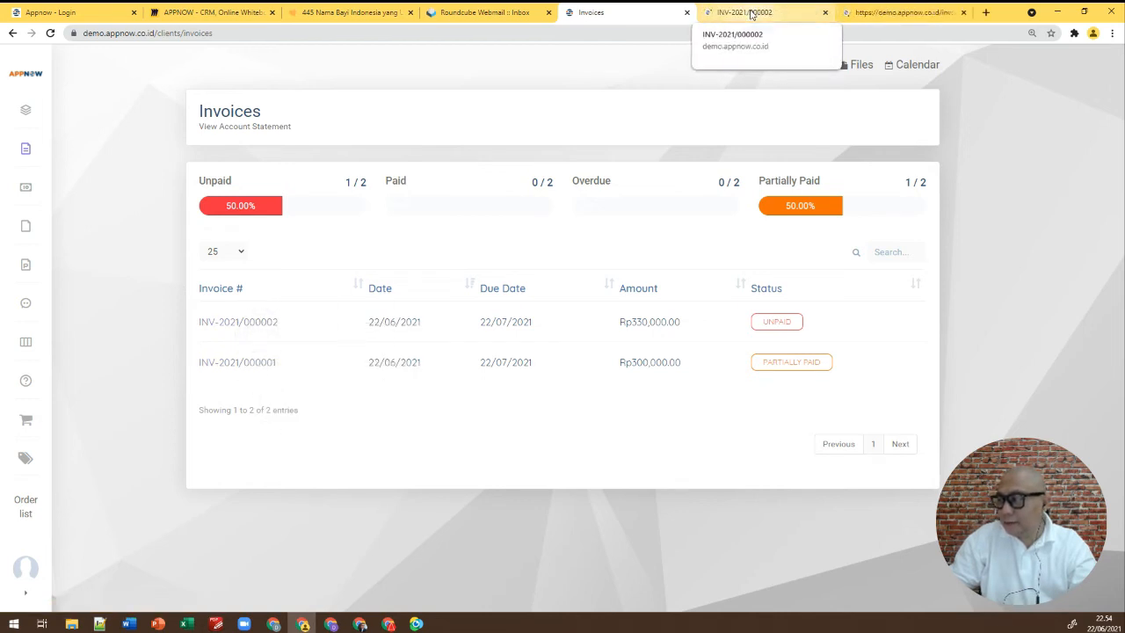
{"action": "left_click", "coordinate": [751, 14]}
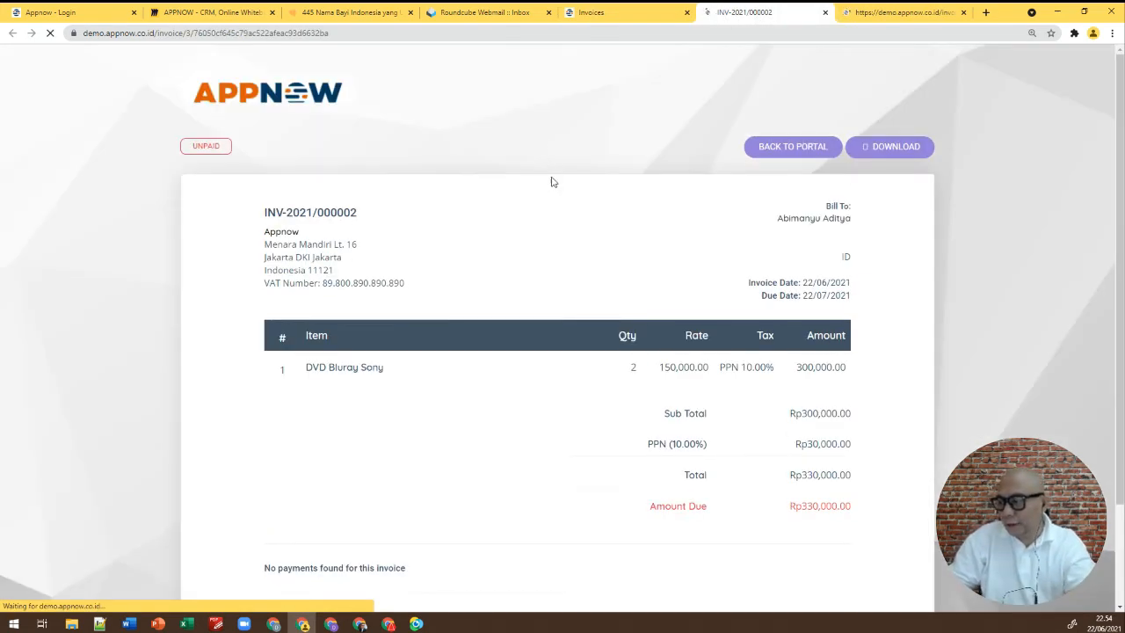
Compare INV-2021/000002 with INV-2021/000001 (Rp100,000 Bank payment, Rp200,000 due), then return to the invoice list
{"action": "scroll", "coordinate": [567, 199], "scroll_direction": "down", "scroll_amount": 1}
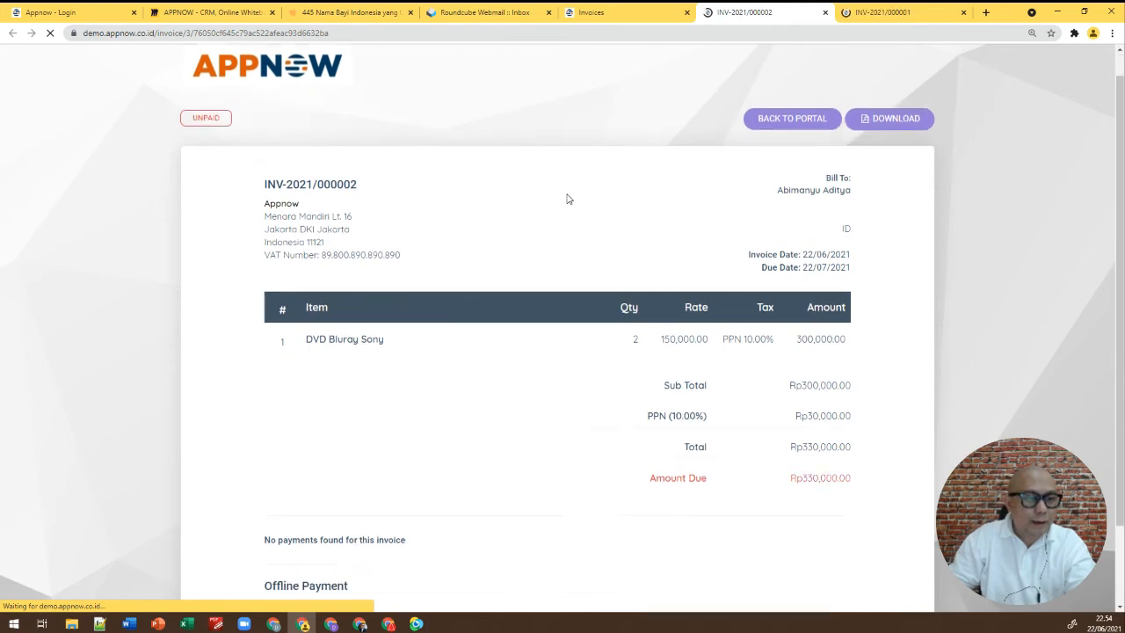
{"action": "scroll", "coordinate": [567, 199], "scroll_direction": "down", "scroll_amount": 1}
{"action": "scroll", "coordinate": [747, 136], "scroll_direction": "up", "scroll_amount": 1}
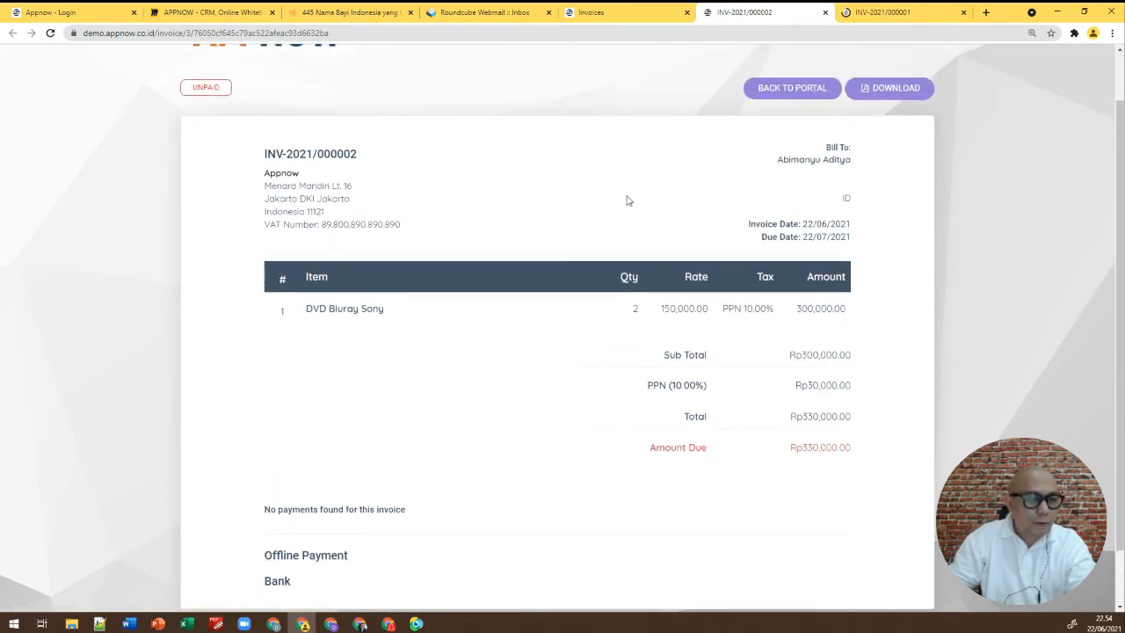
{"action": "scroll", "coordinate": [607, 214], "scroll_direction": "down", "scroll_amount": 1}
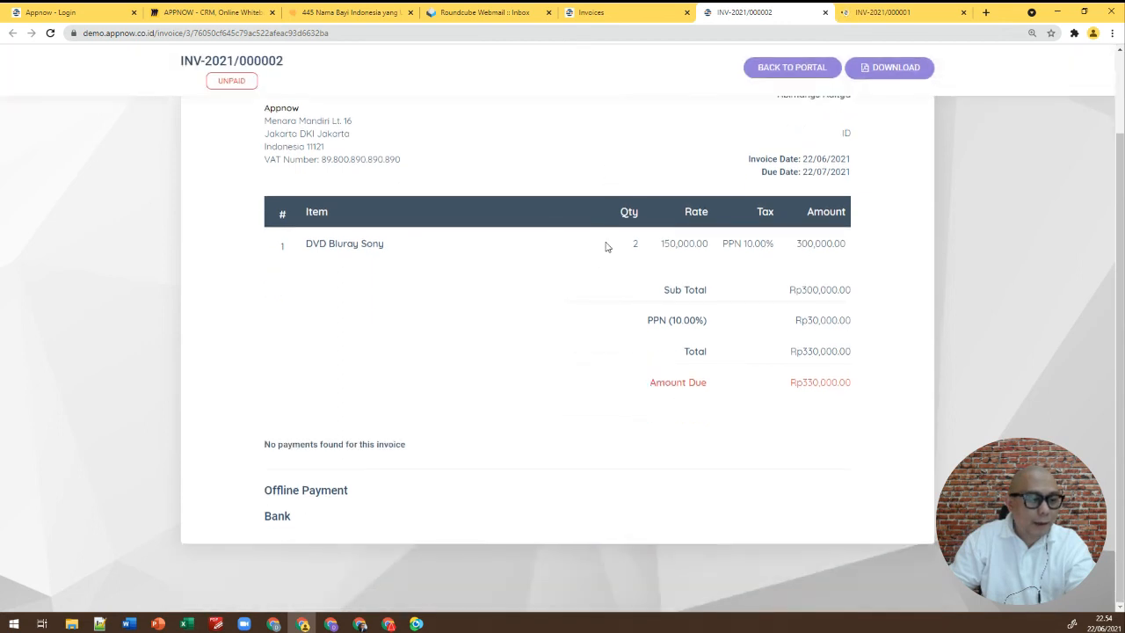
{"action": "left_click", "coordinate": [881, 13]}
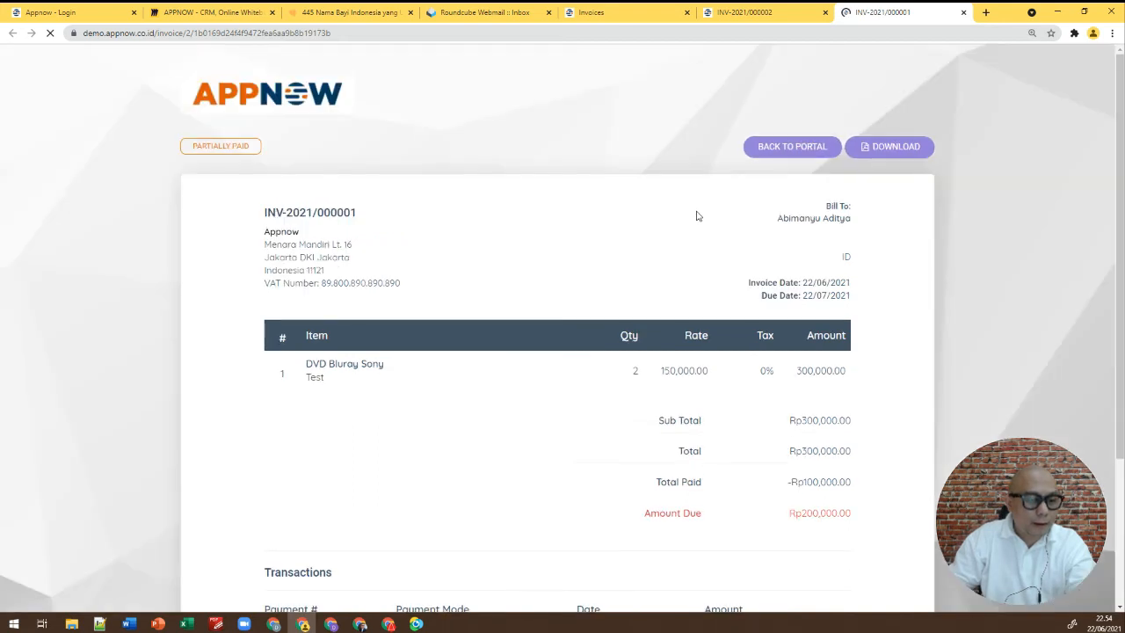
{"action": "scroll", "coordinate": [706, 280], "scroll_direction": "down", "scroll_amount": 2}
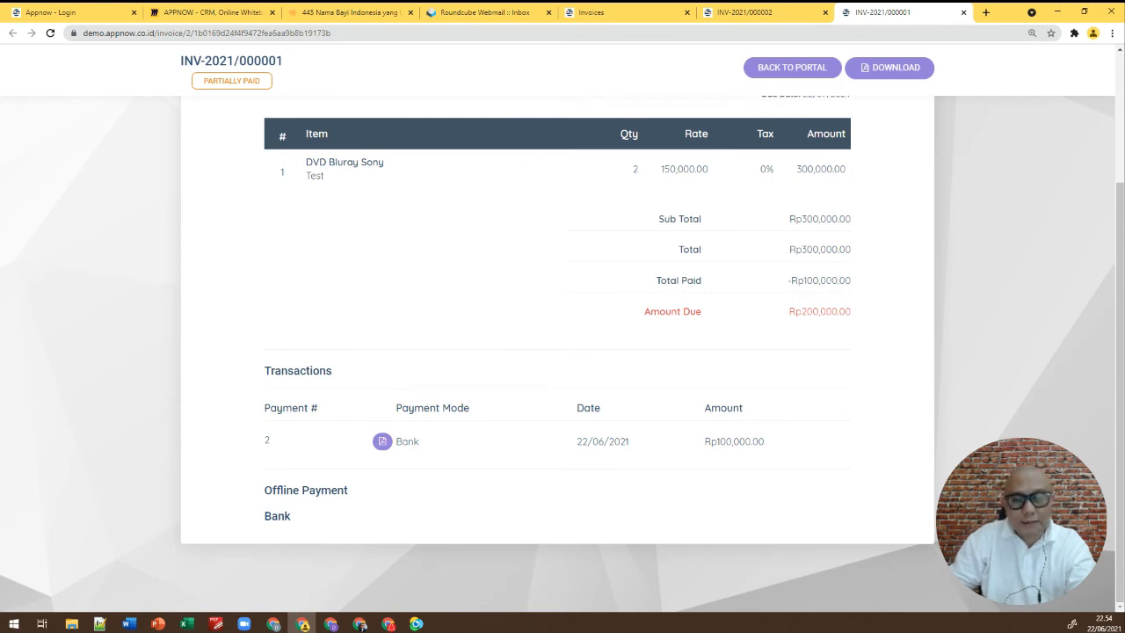
{"action": "key", "text": "ctrl+shift+Tab"}
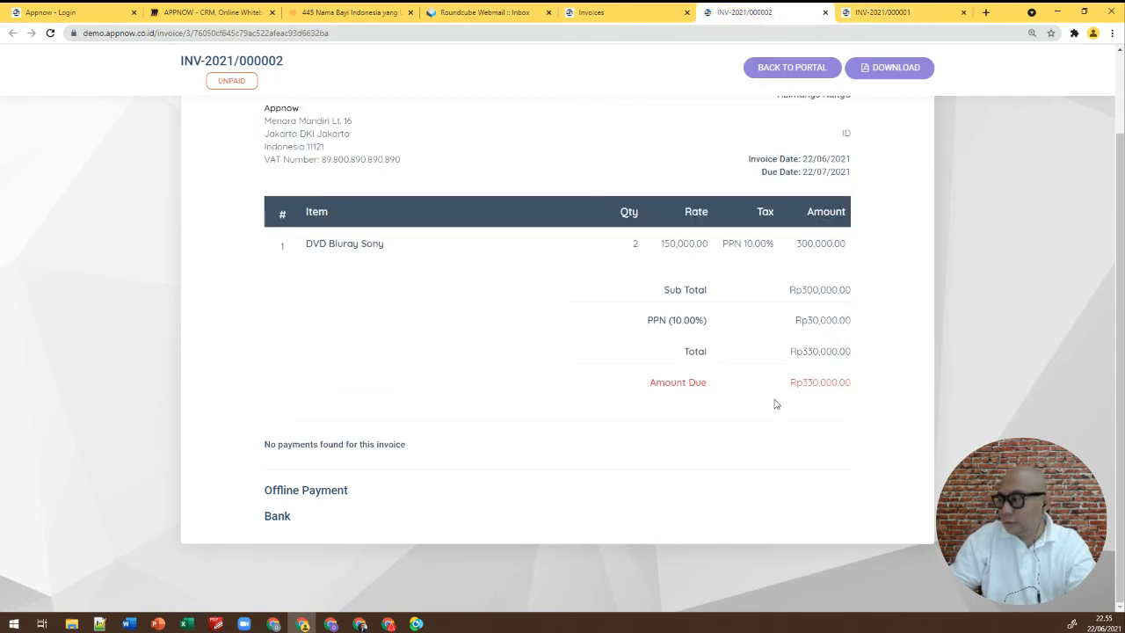
{"action": "left_click", "coordinate": [621, 13]}
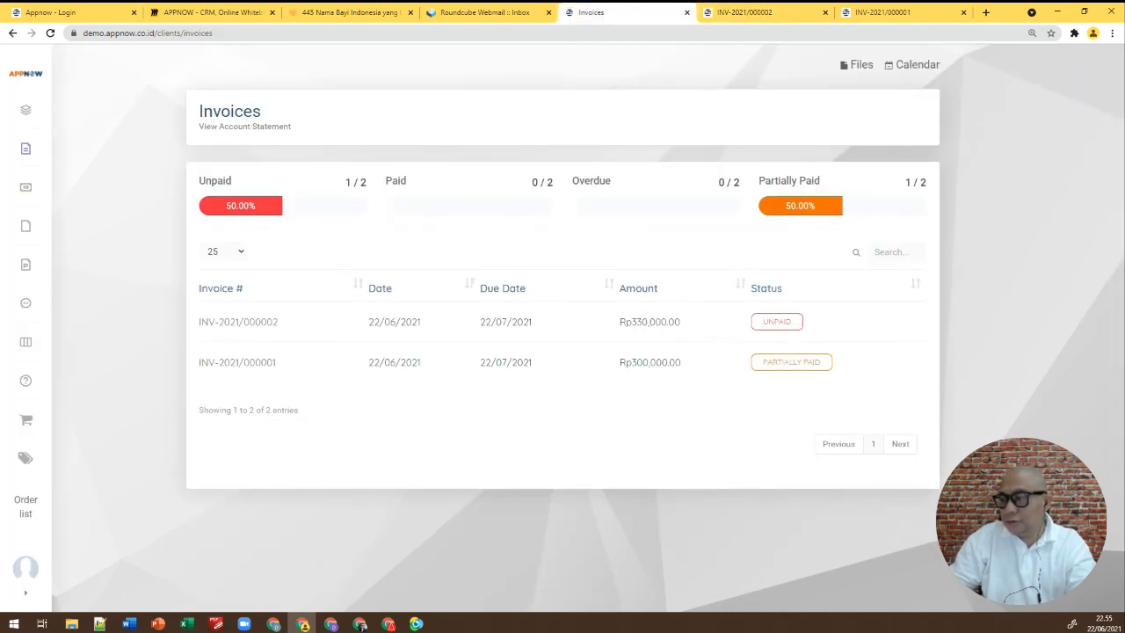
Review the client's Contracts page, then move on to the Estimates page
{"action": "left_click", "coordinate": [27, 190]}
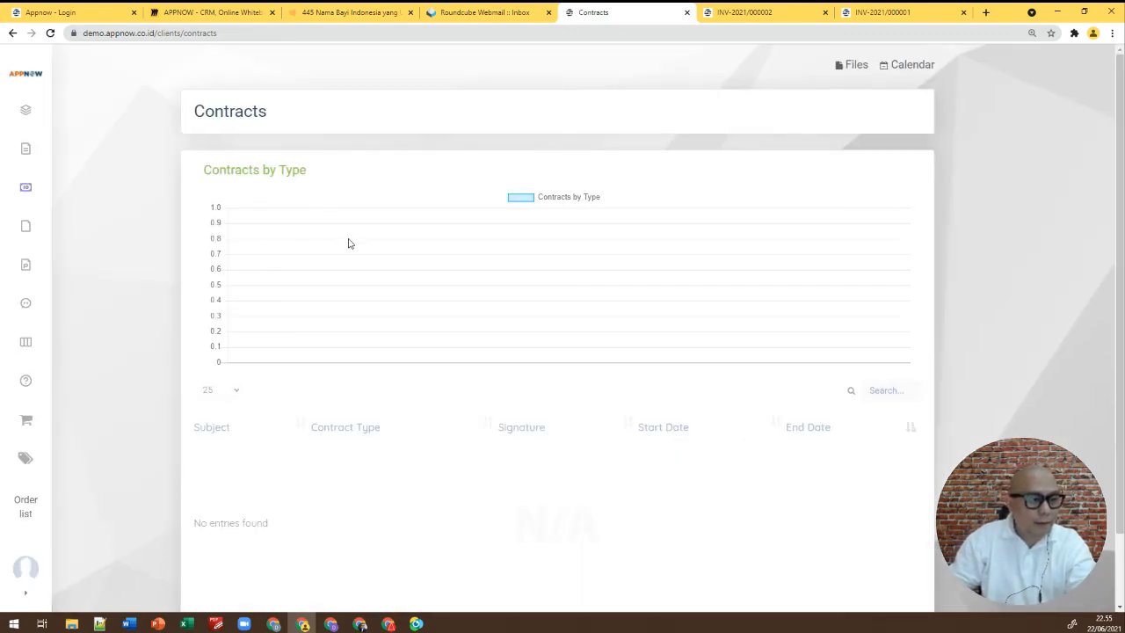
{"action": "scroll", "coordinate": [347, 242], "scroll_direction": "down", "scroll_amount": 1}
{"action": "scroll", "coordinate": [290, 224], "scroll_direction": "up", "scroll_amount": 1}
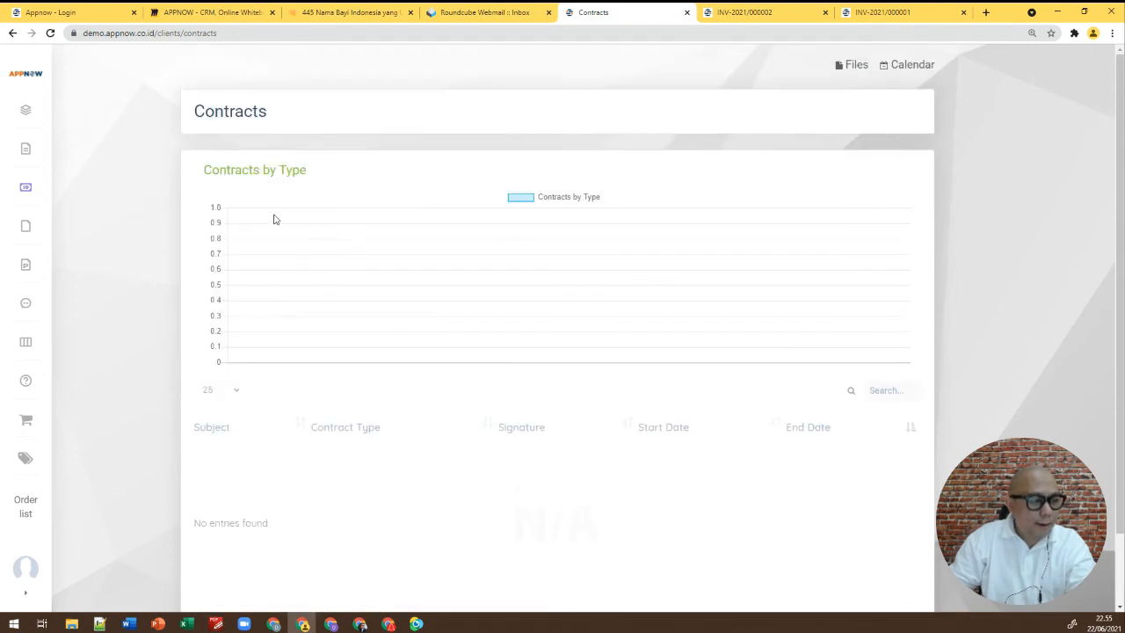
{"action": "left_click", "coordinate": [25, 227]}
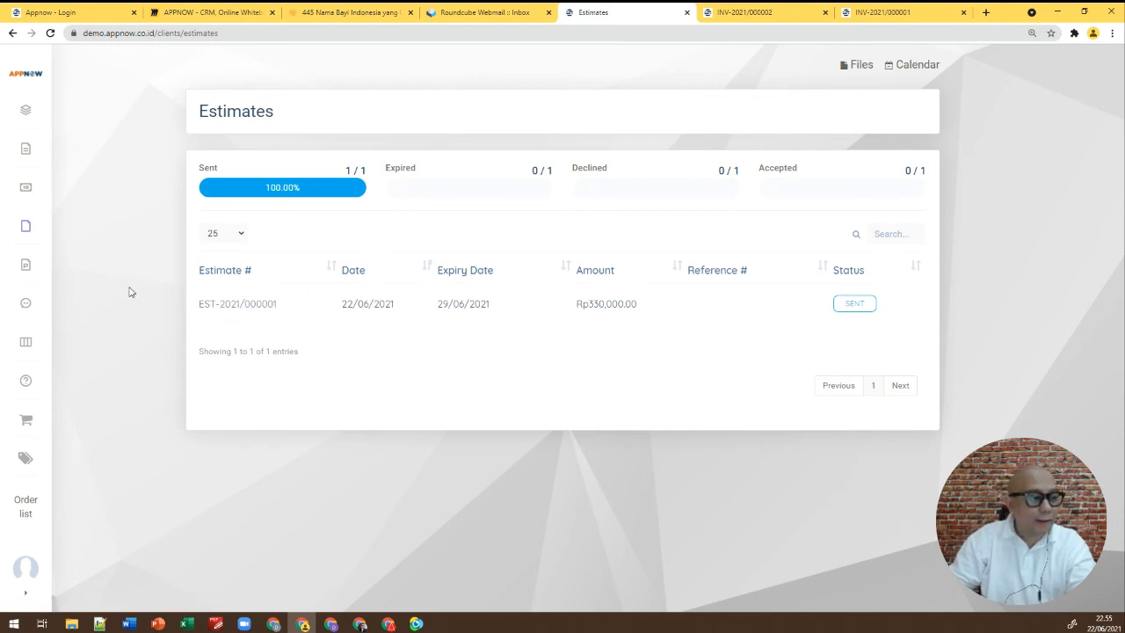
Check the Proposals and Support Tickets pages, ending on Projects with all counts at 0
{"action": "left_click", "coordinate": [27, 266]}
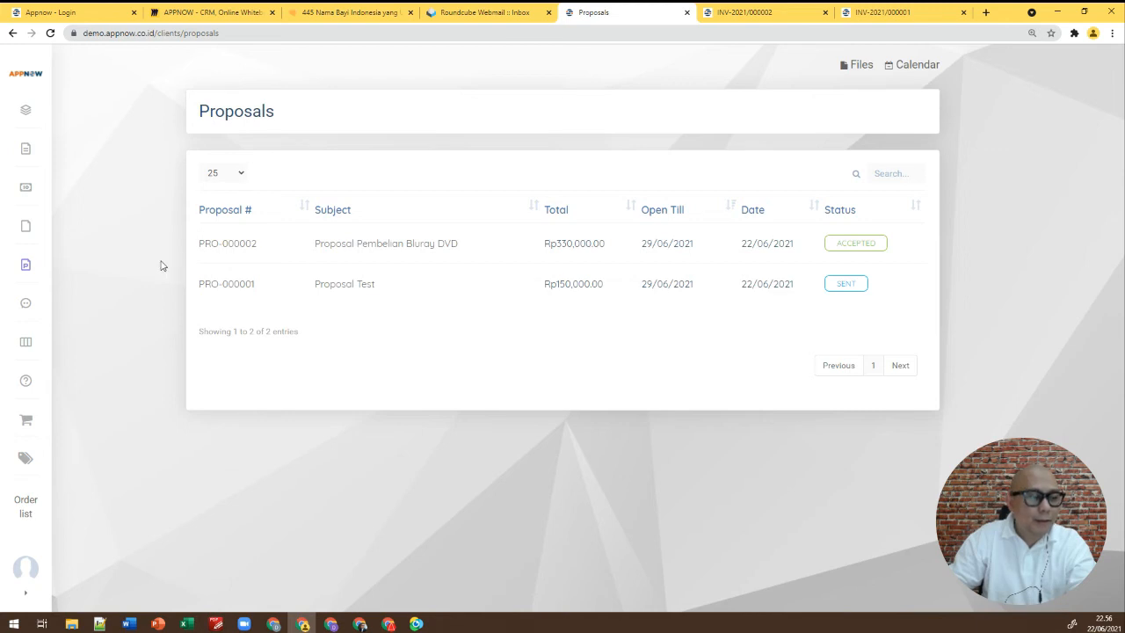
{"action": "left_click", "coordinate": [31, 305]}
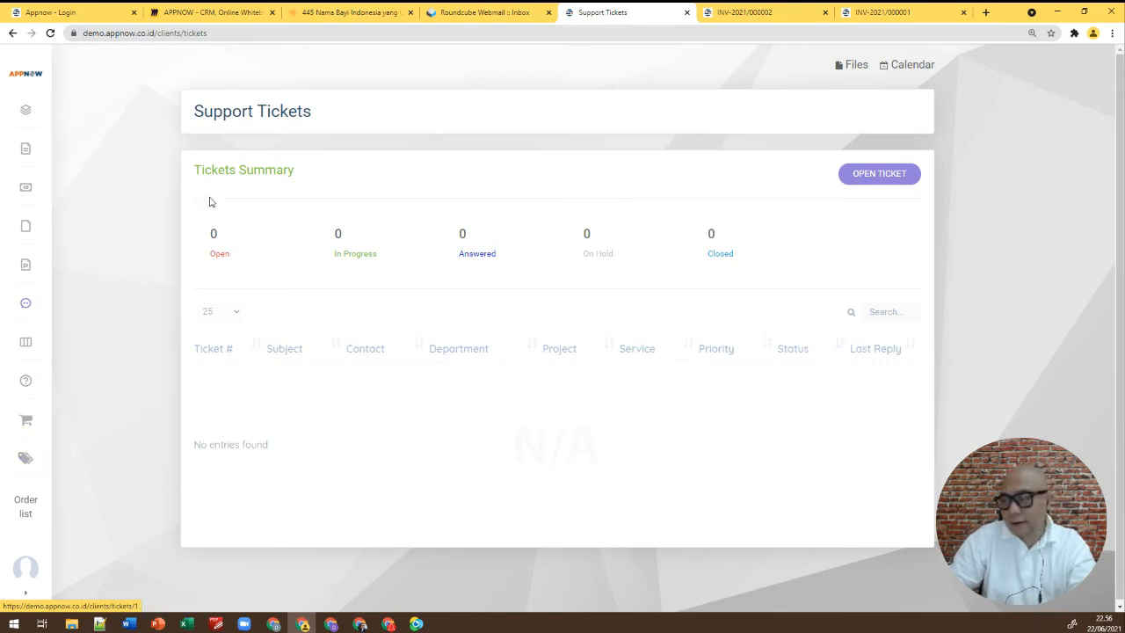
{"action": "left_click", "coordinate": [34, 115]}
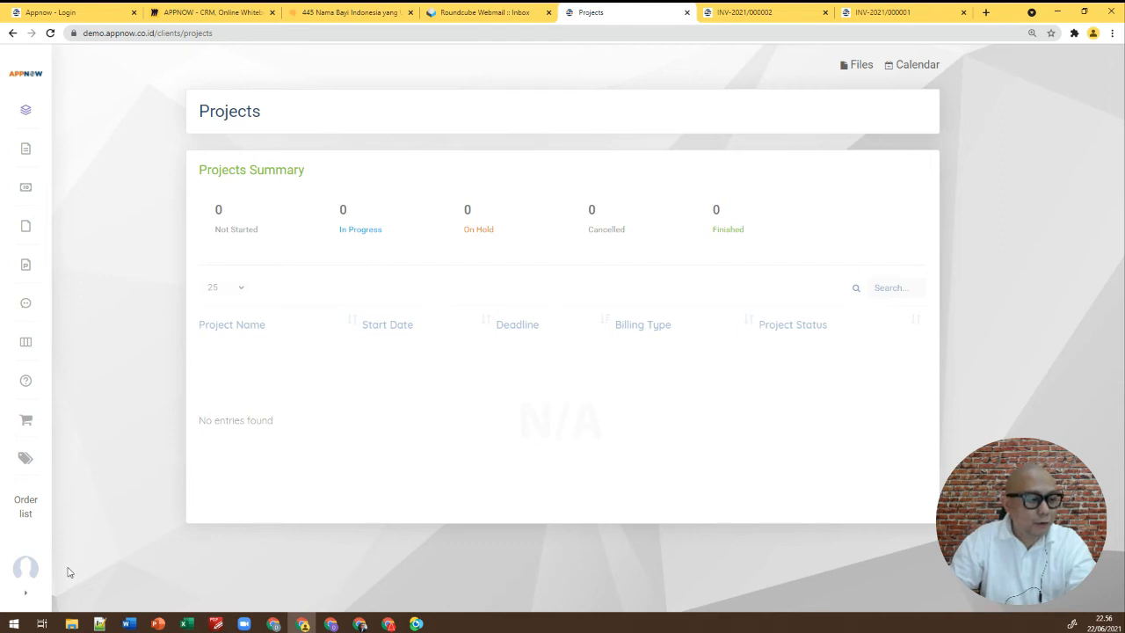
Log out of the client portal and sign in as admin using the saved e-mail
{"action": "left_click", "coordinate": [26, 590]}
{"action": "left_click", "coordinate": [82, 556]}
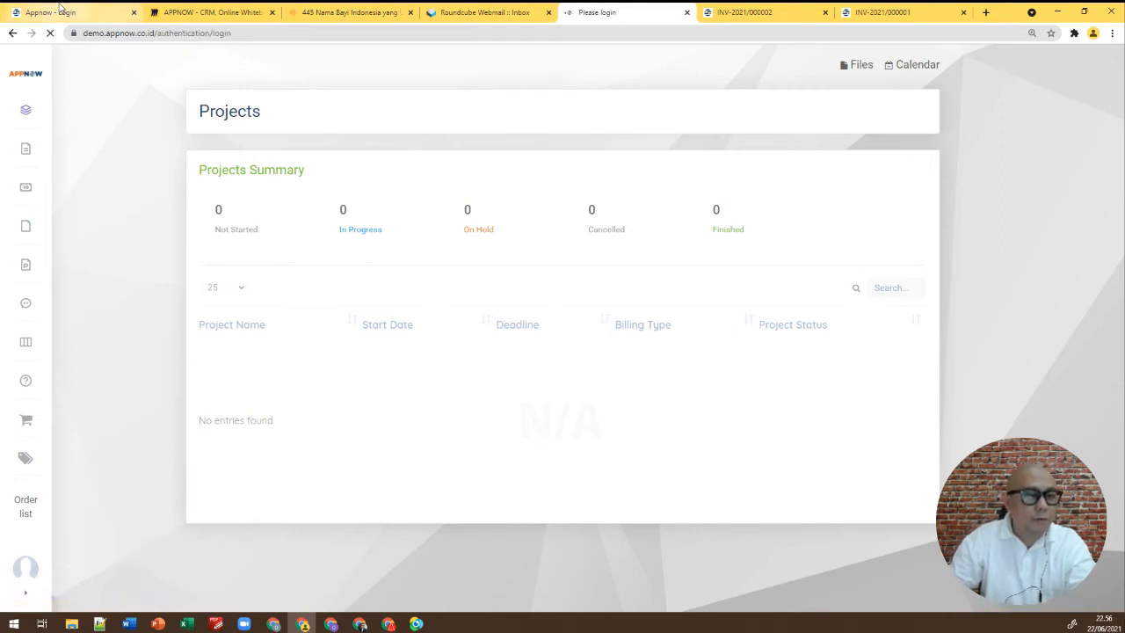
{"action": "left_click", "coordinate": [60, 13]}
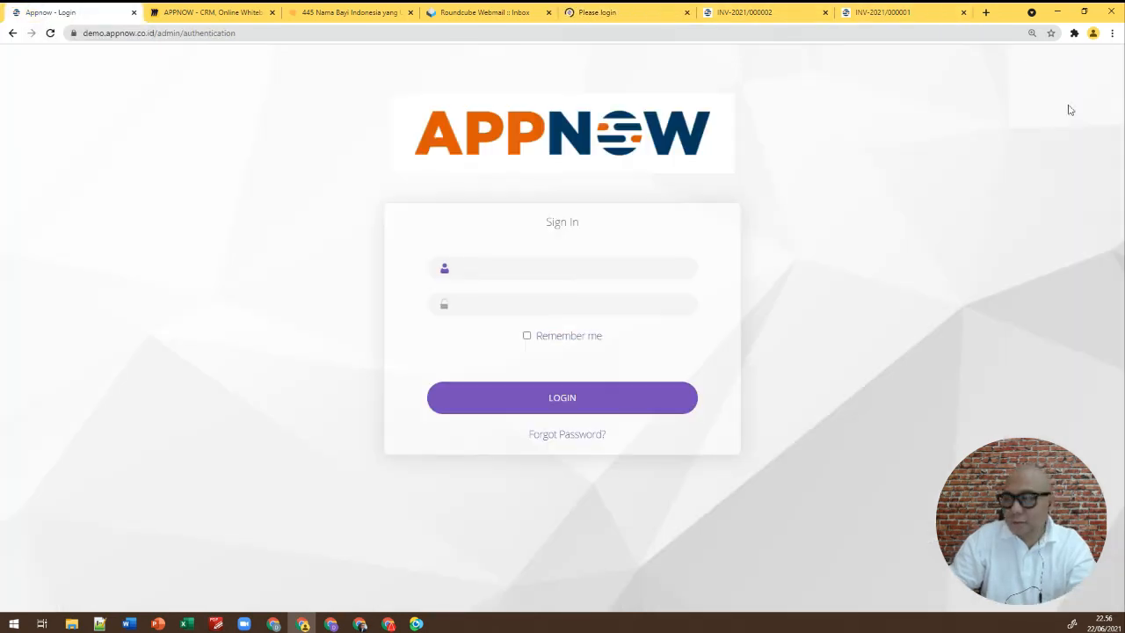
{"action": "left_click", "coordinate": [489, 268]}
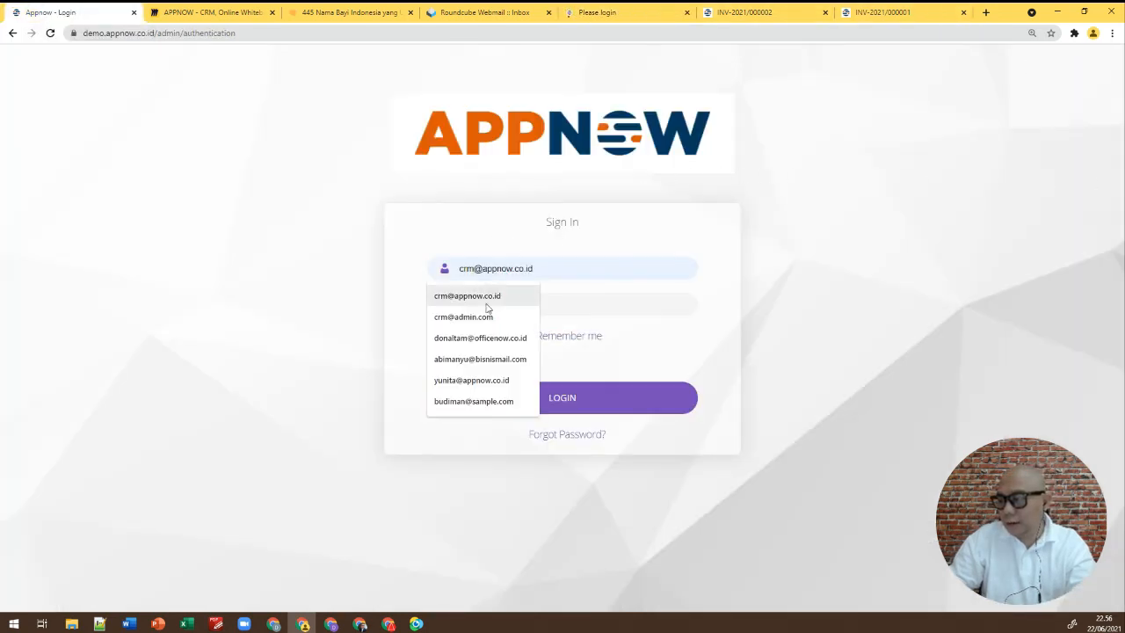
{"action": "left_click", "coordinate": [490, 308]}
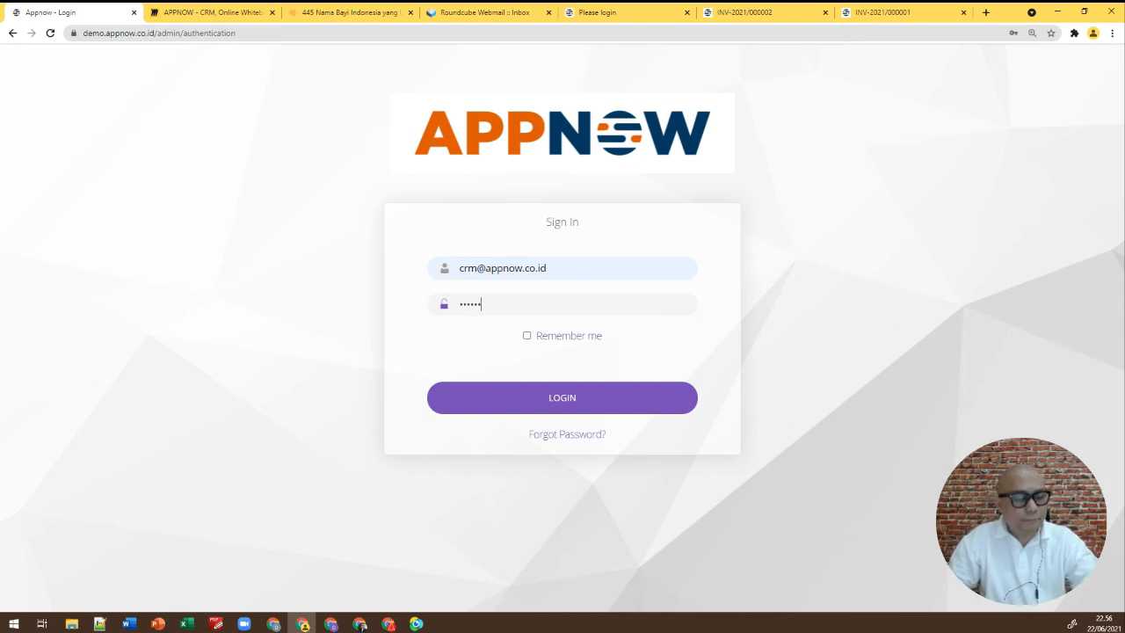
{"action": "left_click", "coordinate": [498, 397]}
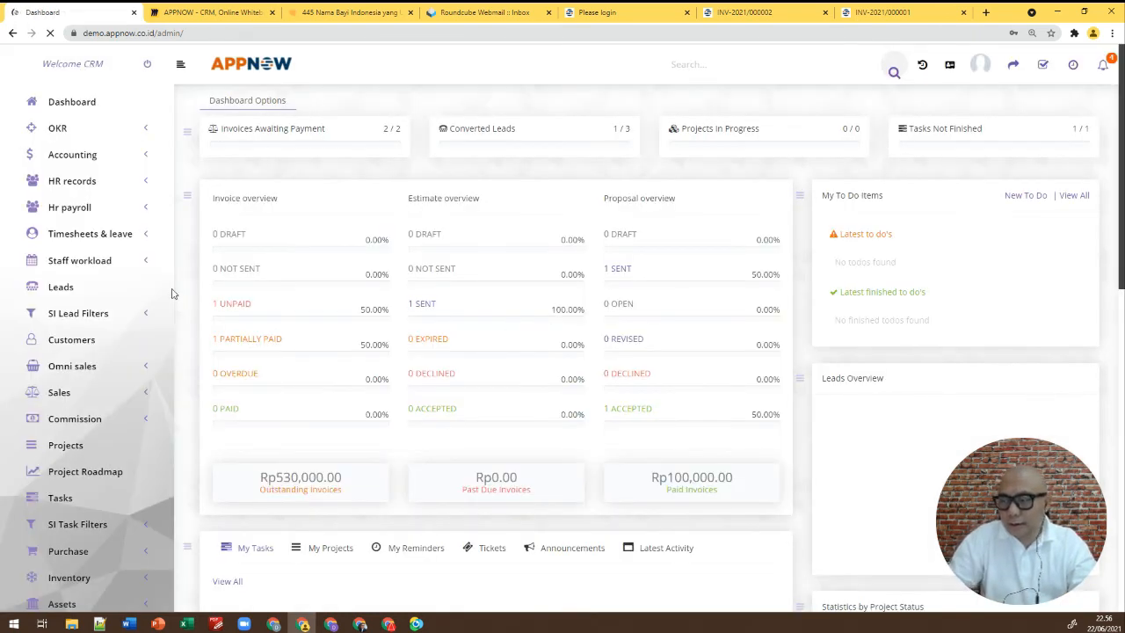
Open Sales > Invoices to show the admin invoice list
{"action": "scroll", "coordinate": [120, 304], "scroll_direction": "down", "scroll_amount": 3}
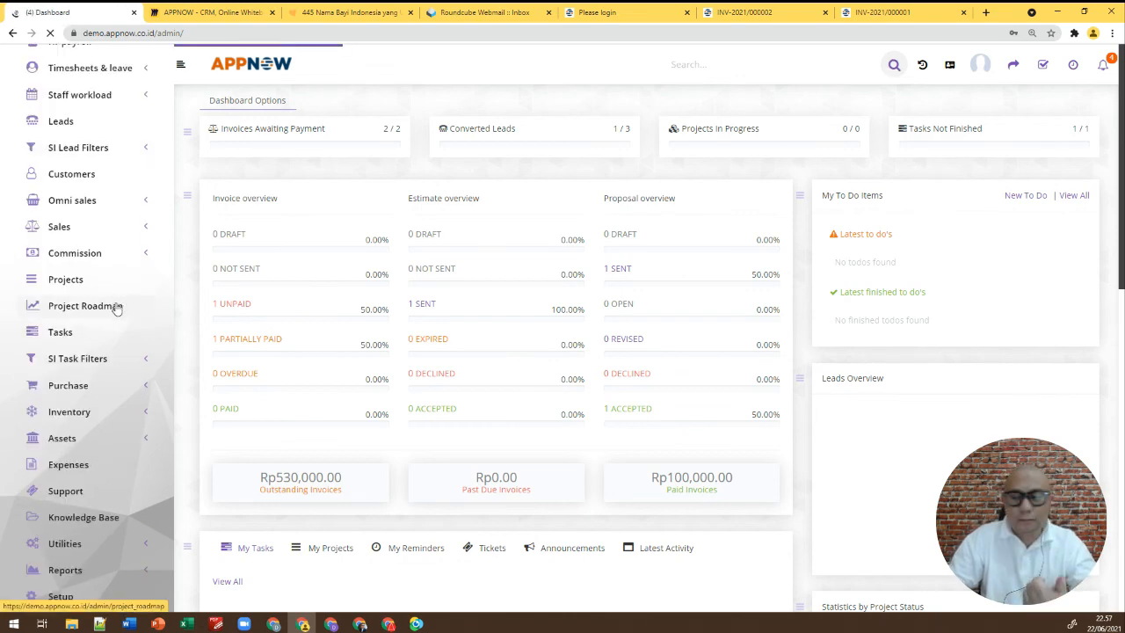
{"action": "scroll", "coordinate": [131, 279], "scroll_direction": "down", "scroll_amount": 2}
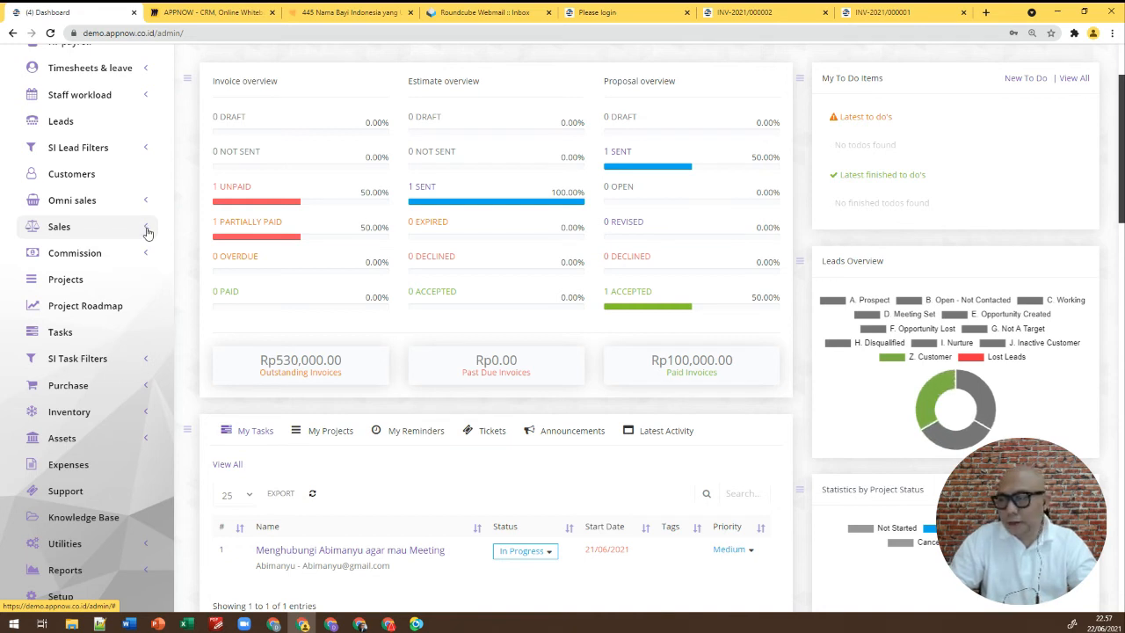
{"action": "left_click", "coordinate": [147, 228]}
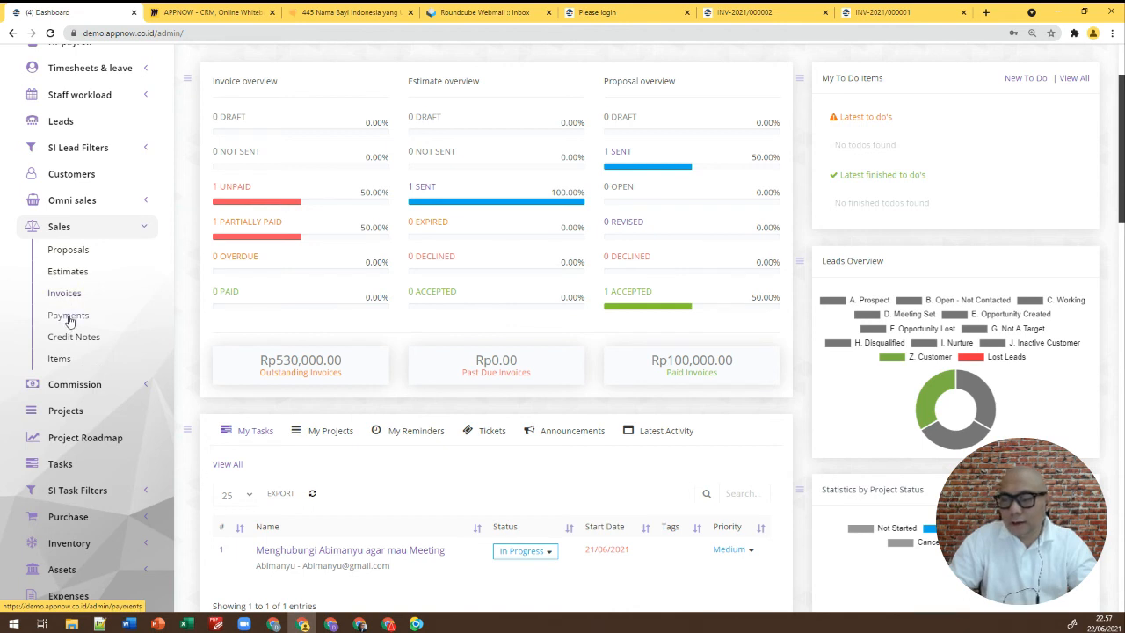
{"action": "left_click", "coordinate": [67, 295]}
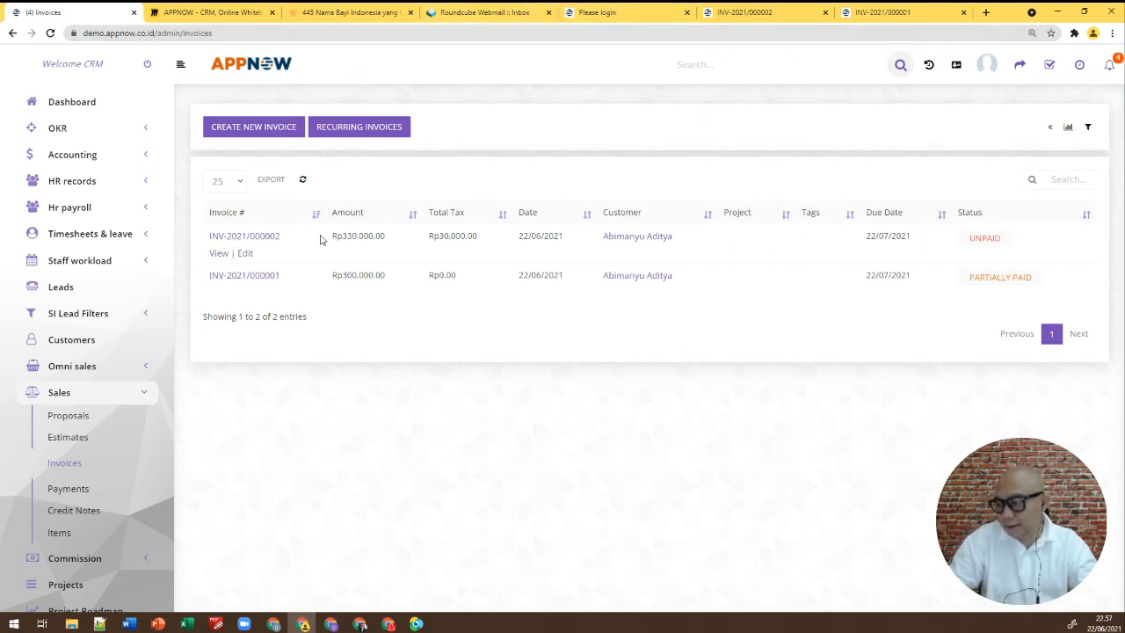
Save a Rp230,000 payment in Bank mode on INV-2021/000002, then enter 'Bank Transfer' as payment method
{"action": "left_click", "coordinate": [266, 237]}
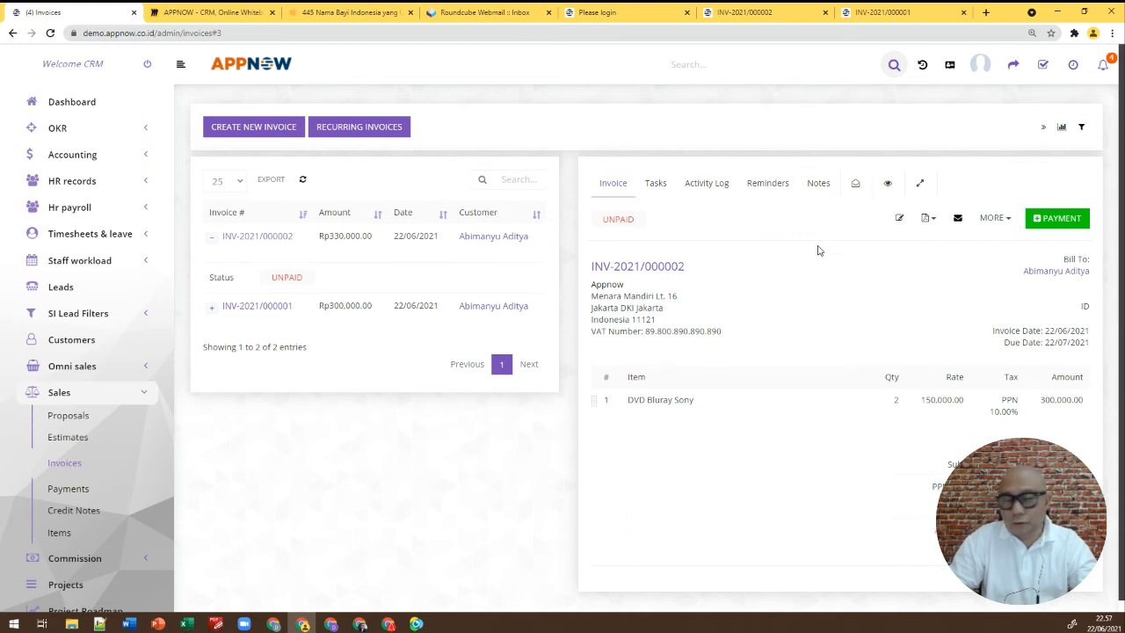
{"action": "left_click", "coordinate": [1042, 223]}
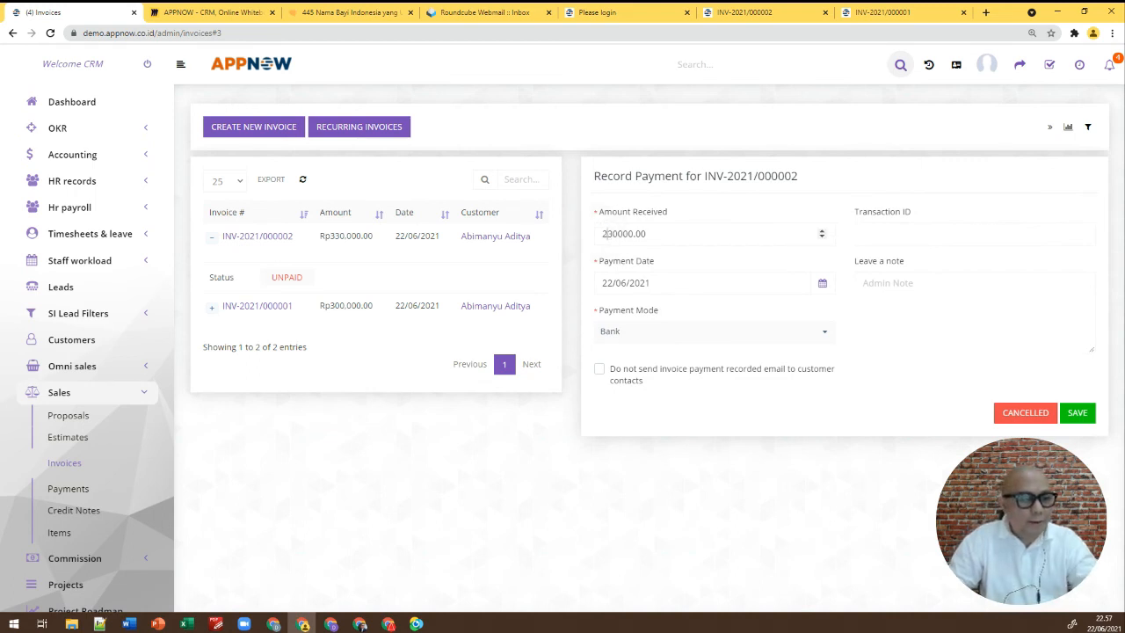
{"action": "left_click", "coordinate": [664, 341]}
{"action": "left_click", "coordinate": [659, 376]}
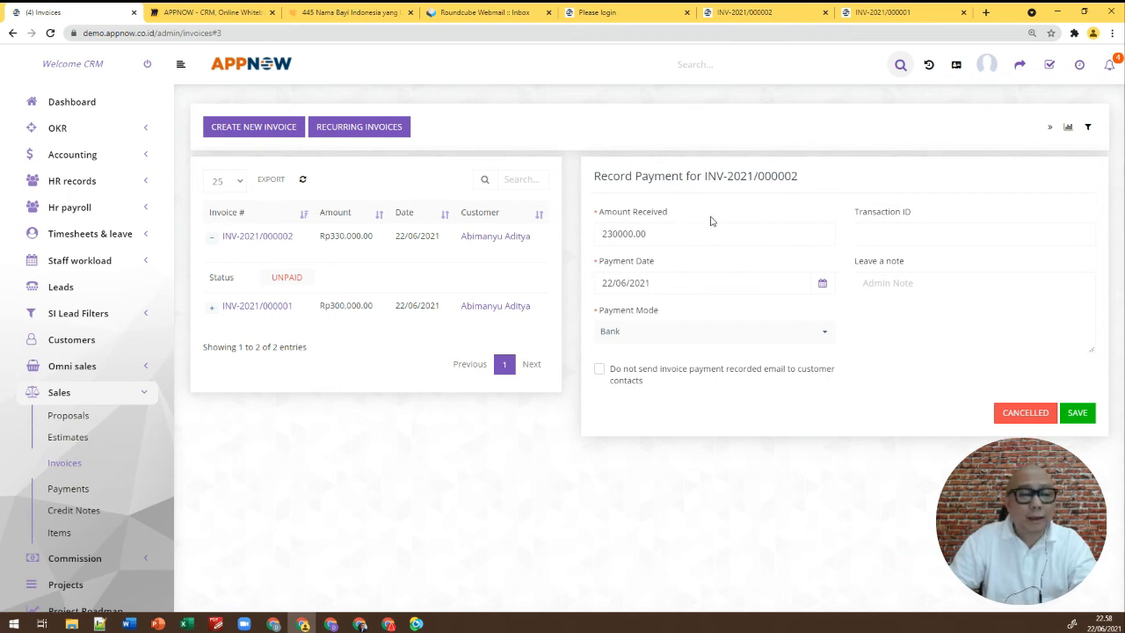
{"action": "left_click", "coordinate": [1076, 413]}
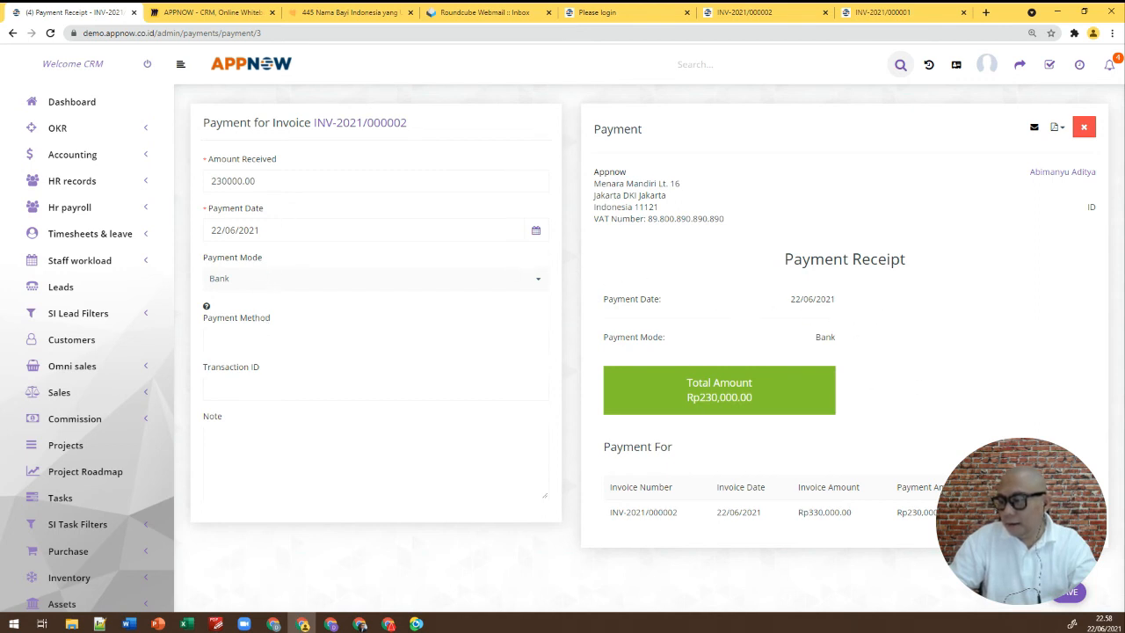
{"action": "left_click", "coordinate": [258, 337]}
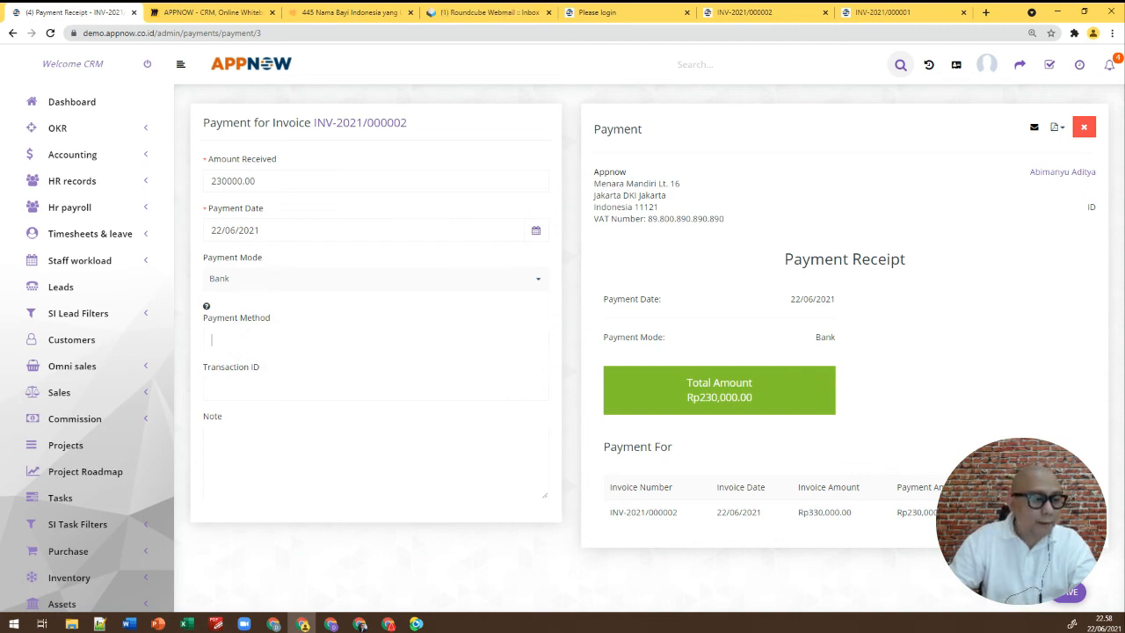
{"action": "type", "text": "Ba"}
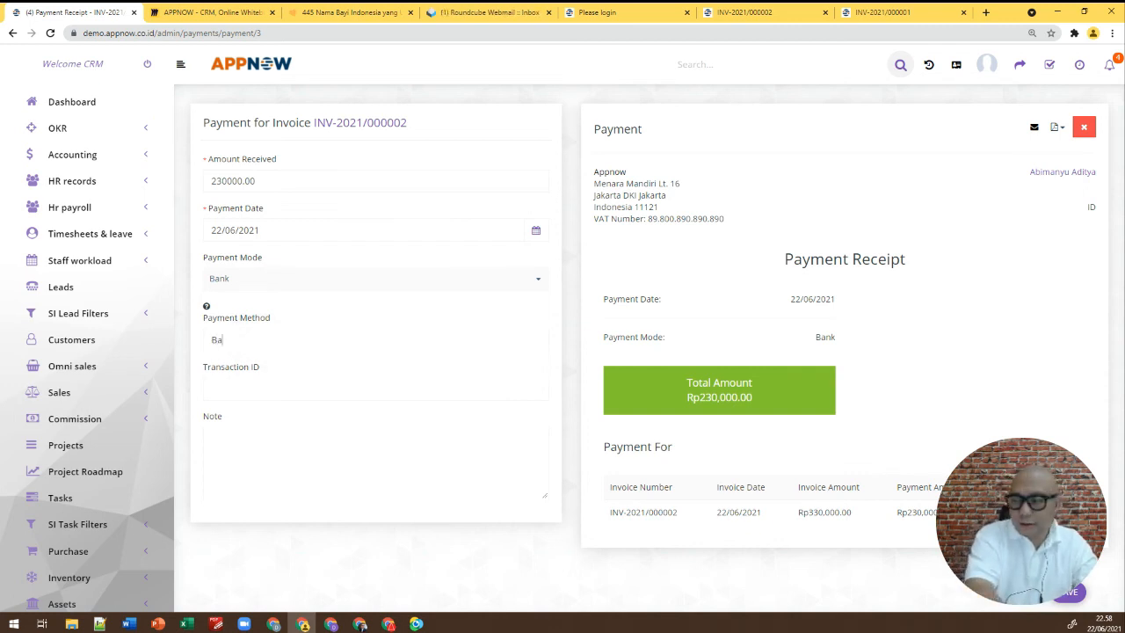
{"action": "type", "text": "nk Transfer"}
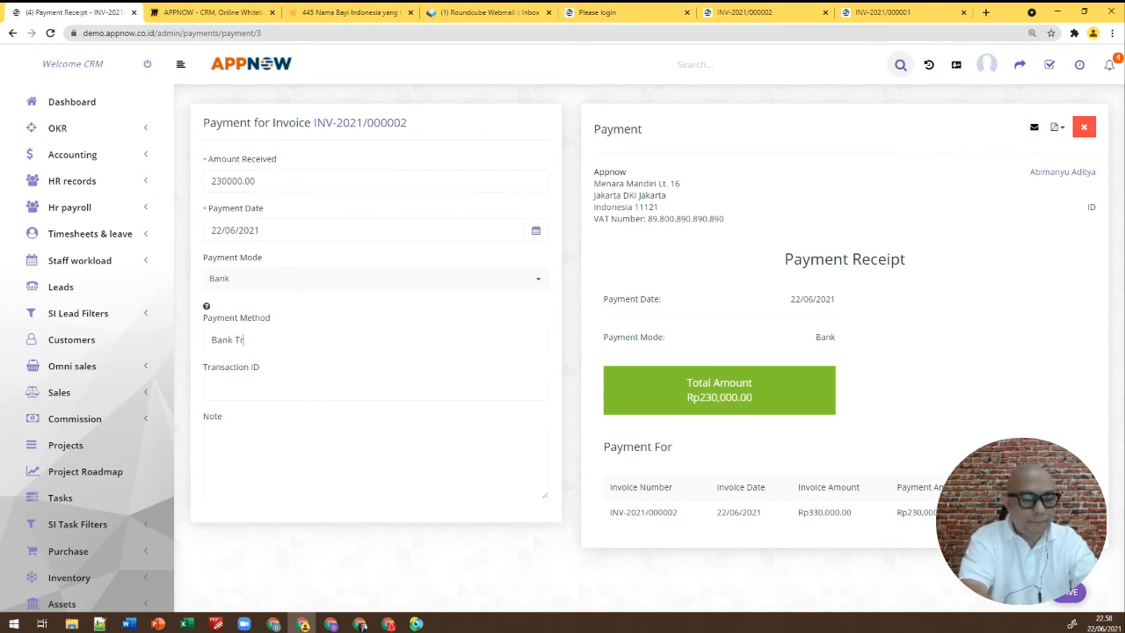
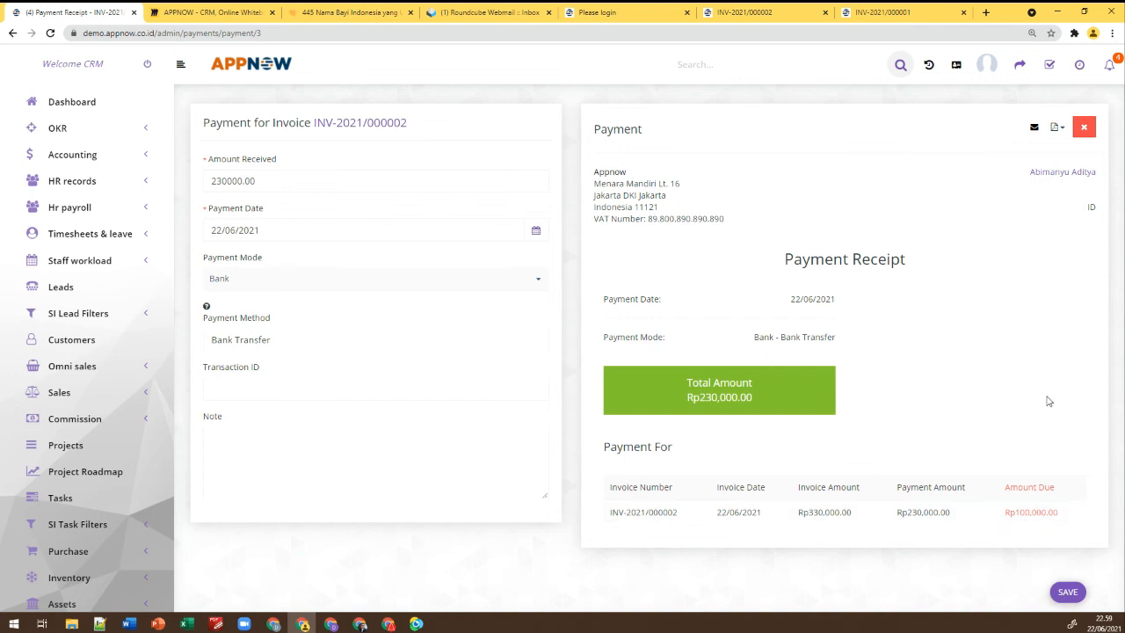
Switch to the Roundcube Webmail tab to see the new payment email
{"action": "left_click", "coordinate": [492, 13]}
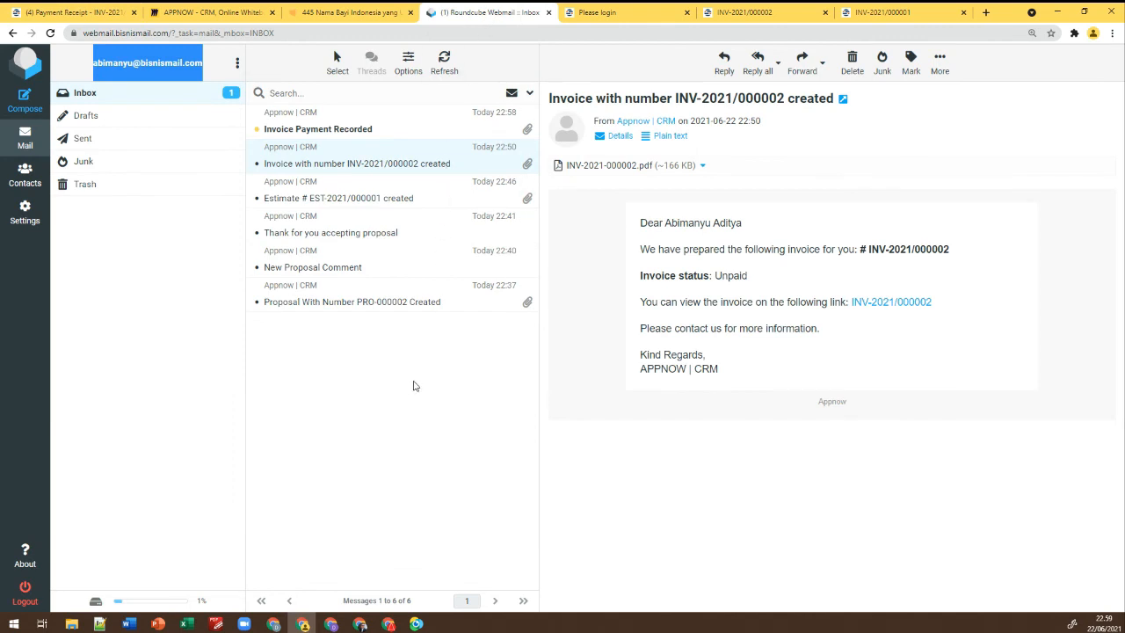
Open the Invoice Payment Recorded email and inspect its PAYMENT-3.pdf receipt, enlarged and zoomed in
{"action": "left_click", "coordinate": [341, 132]}
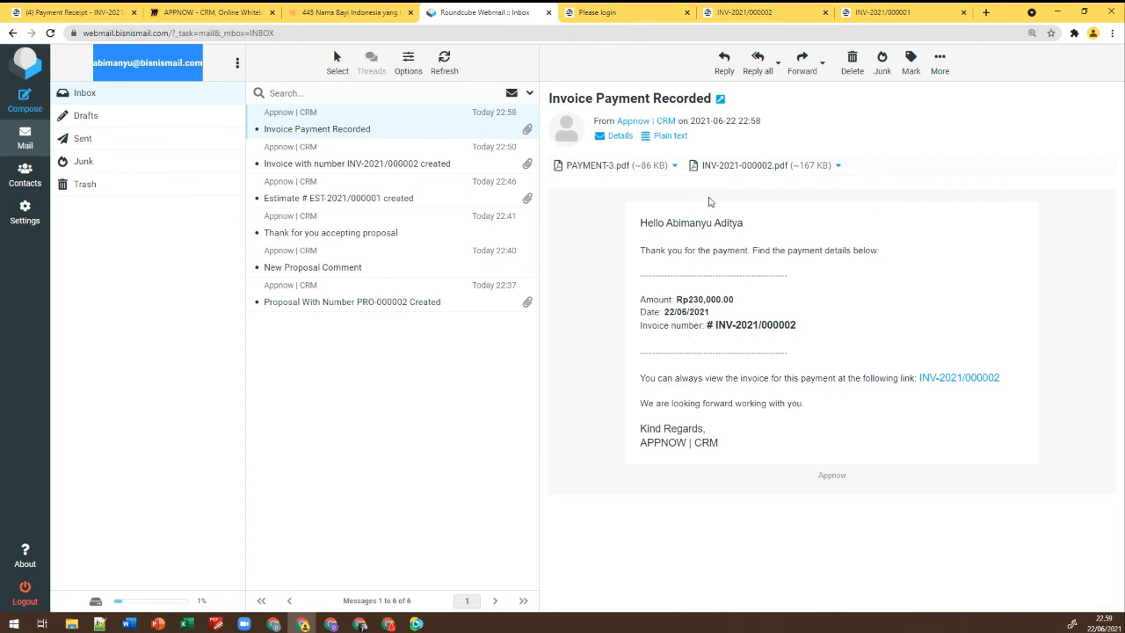
{"action": "left_click", "coordinate": [605, 167]}
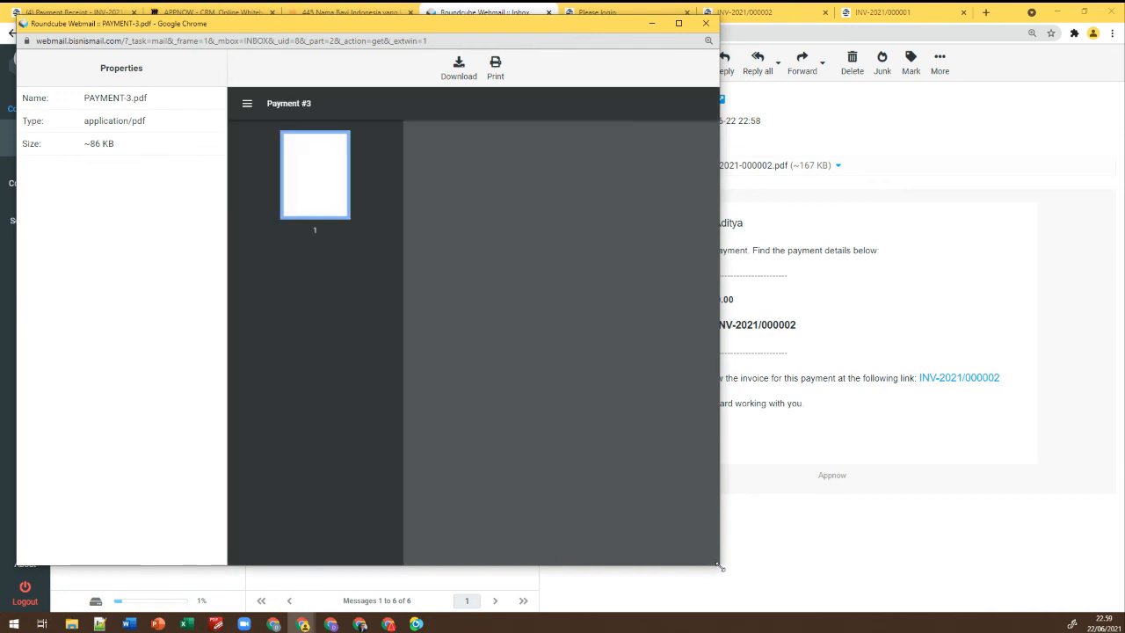
{"action": "left_click_drag", "start_coordinate": [718, 566], "coordinate": [1055, 587]}
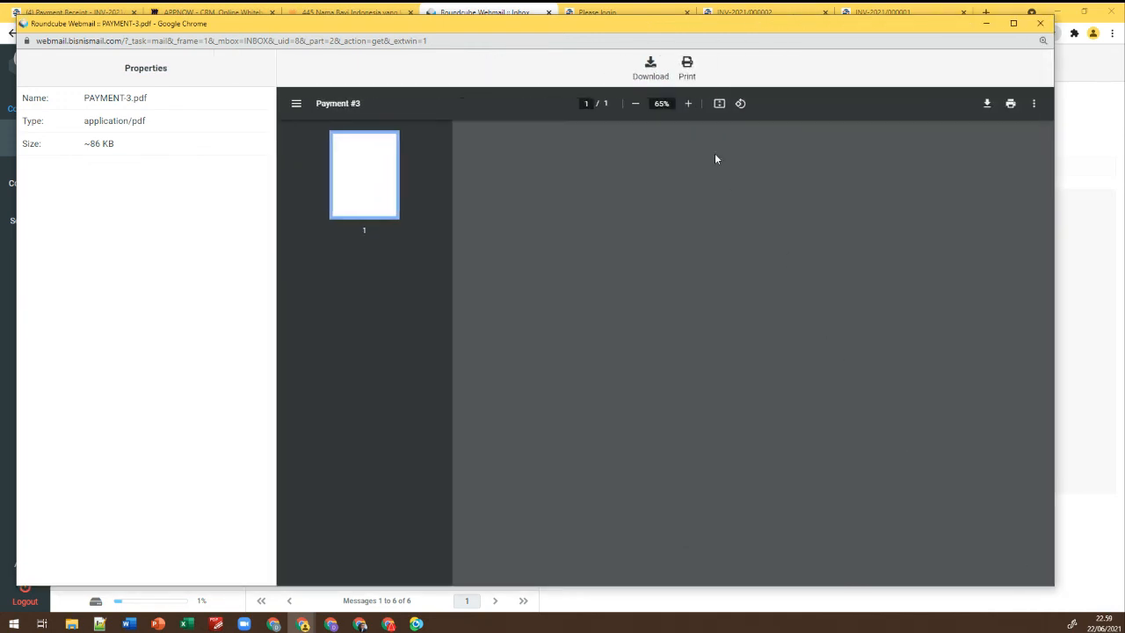
{"action": "left_click", "coordinate": [689, 104]}
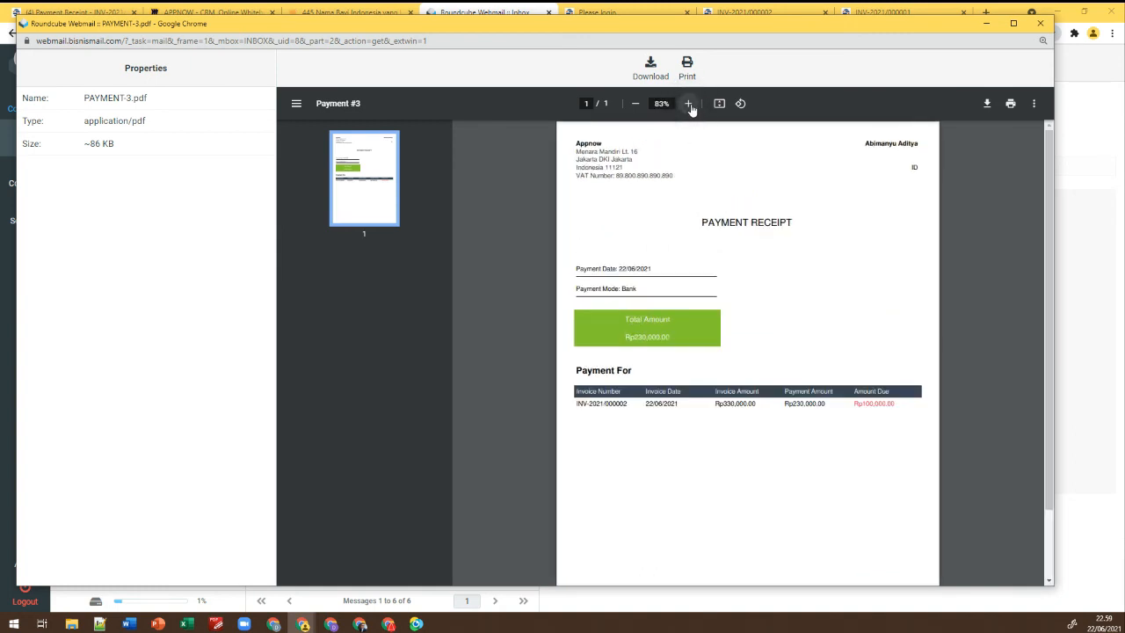
{"action": "left_click", "coordinate": [1037, 24]}
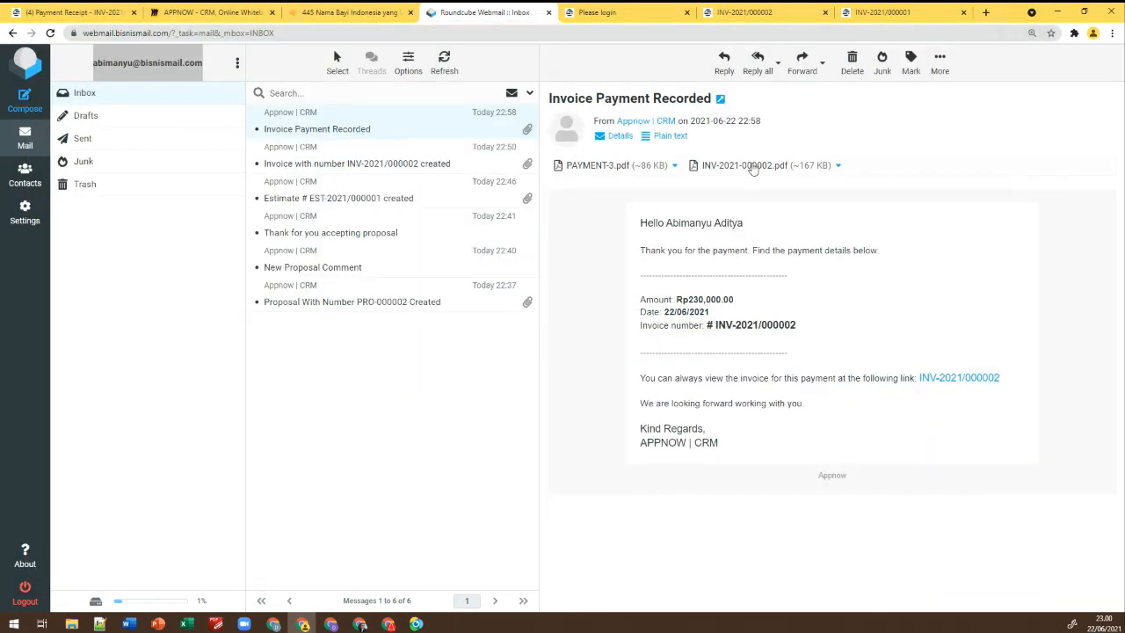
Open the INV-2021-000002.pdf attachment in an enlarged viewer and scroll through the invoice
{"action": "left_click", "coordinate": [752, 167]}
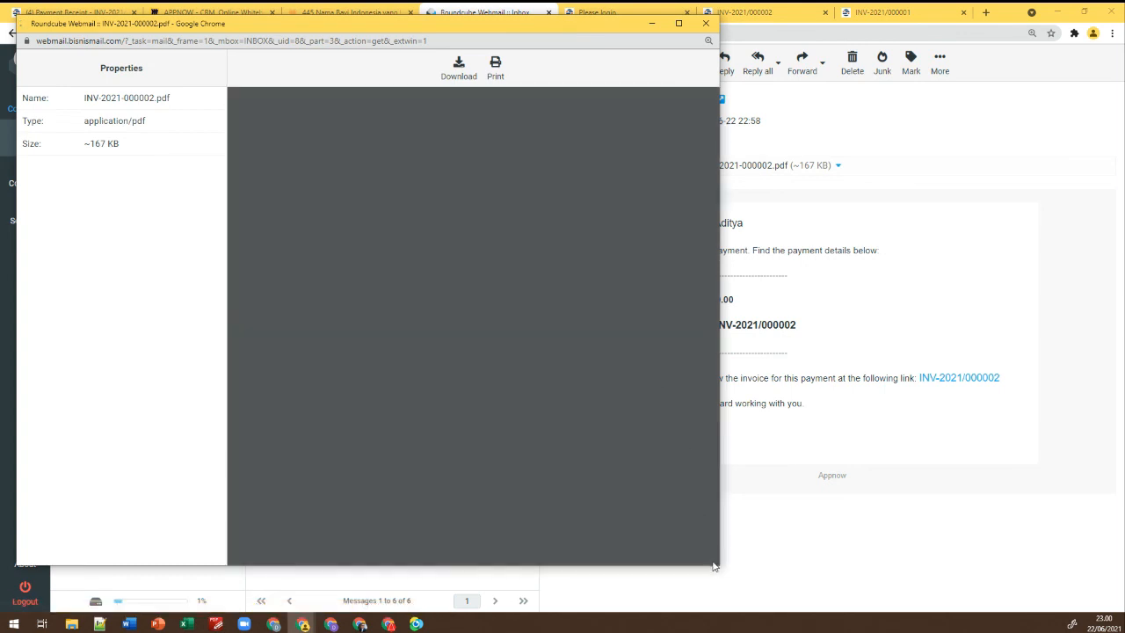
{"action": "left_click_drag", "start_coordinate": [716, 568], "coordinate": [1020, 597]}
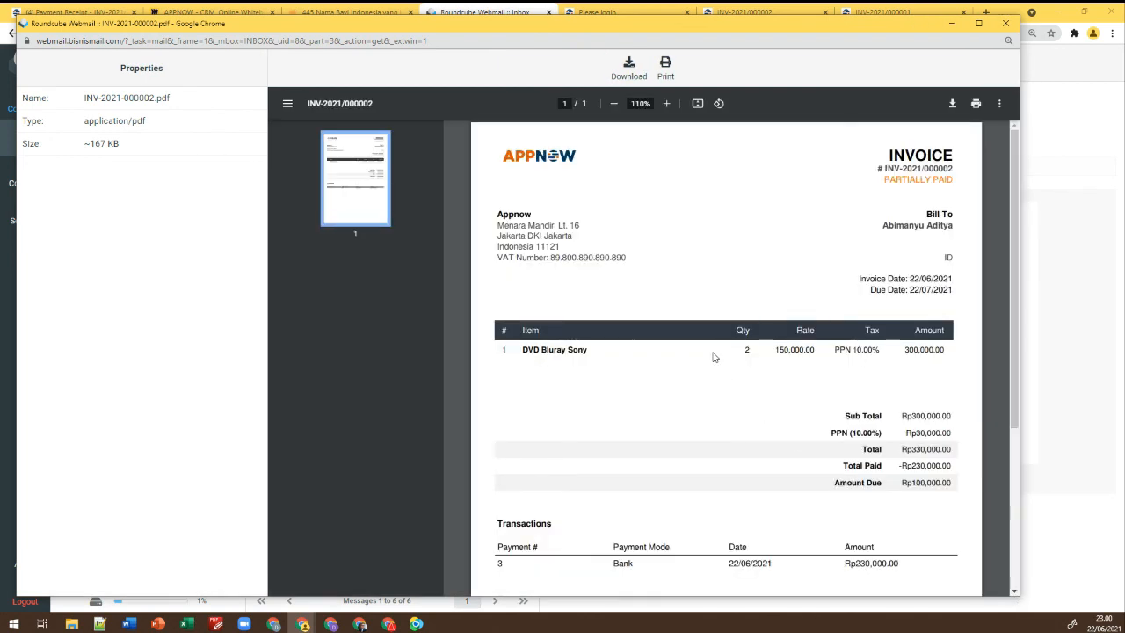
{"action": "scroll", "coordinate": [748, 282], "scroll_direction": "down", "scroll_amount": 2}
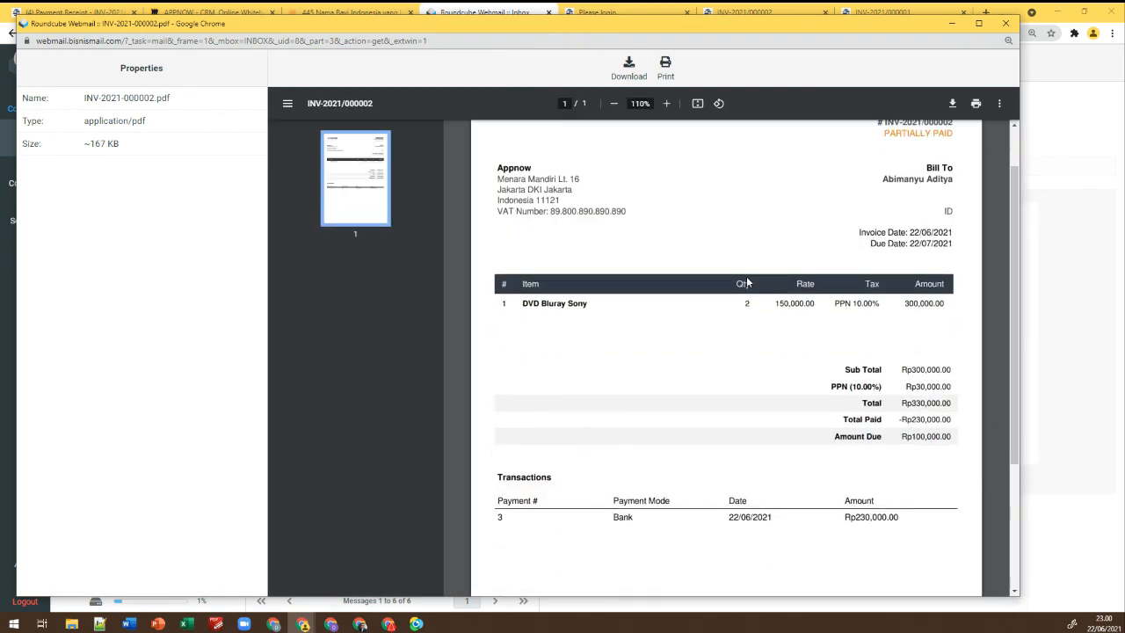
{"action": "scroll", "coordinate": [747, 282], "scroll_direction": "up", "scroll_amount": 2}
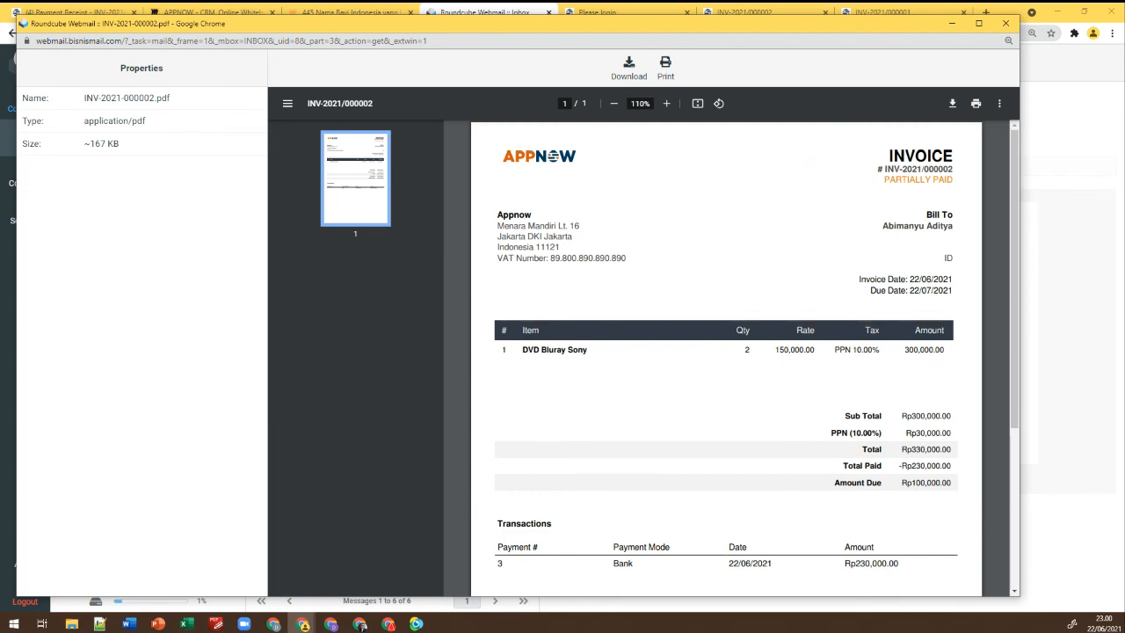
{"action": "scroll", "coordinate": [797, 252], "scroll_direction": "down", "scroll_amount": 3}
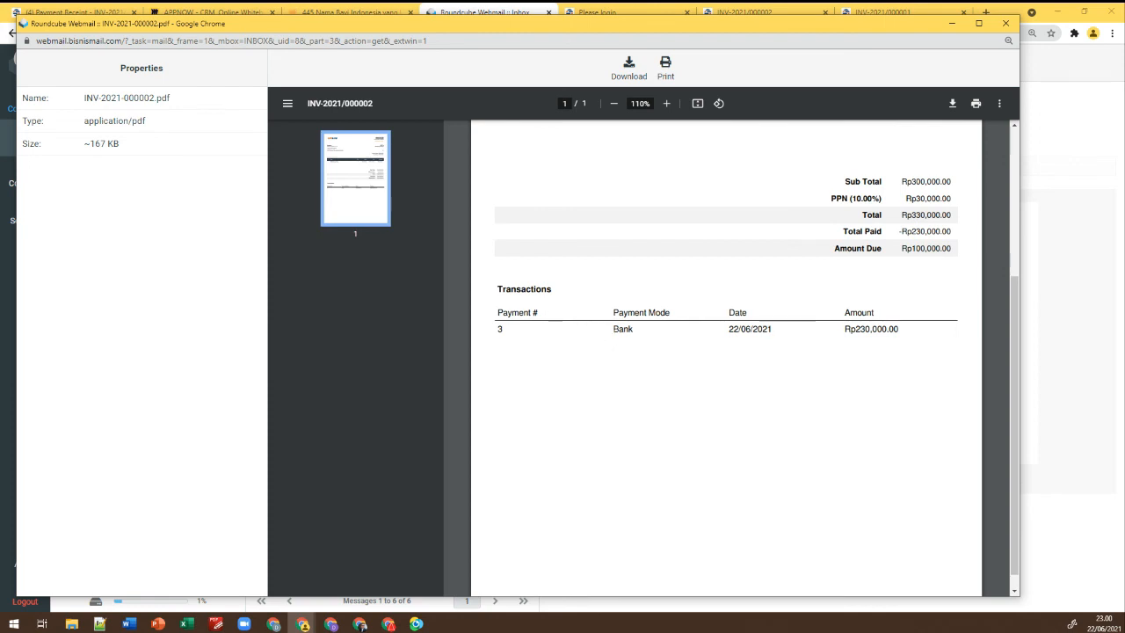
Highlight the invoice's transaction date and amount, close the viewer, and return to the CRM payment page
{"action": "left_click_drag", "start_coordinate": [730, 328], "coordinate": [767, 328]}
{"action": "left_click_drag", "start_coordinate": [850, 328], "coordinate": [894, 329]}
{"action": "left_click", "coordinate": [871, 329]}
{"action": "scroll", "coordinate": [871, 328], "scroll_direction": "up", "scroll_amount": 2}
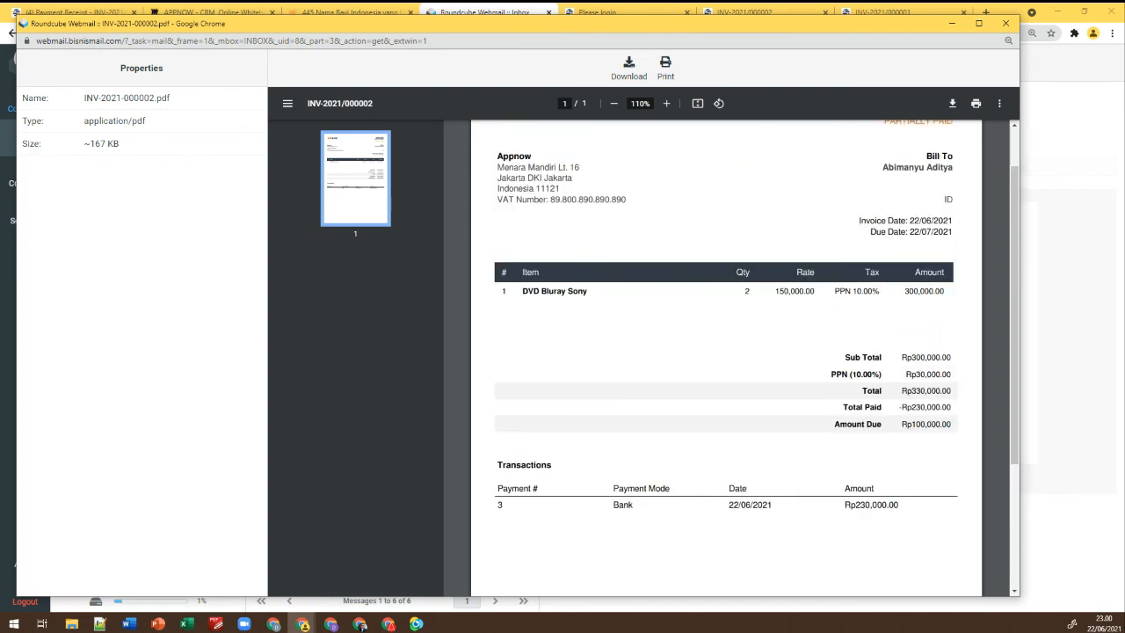
{"action": "scroll", "coordinate": [875, 330], "scroll_direction": "up", "scroll_amount": 1}
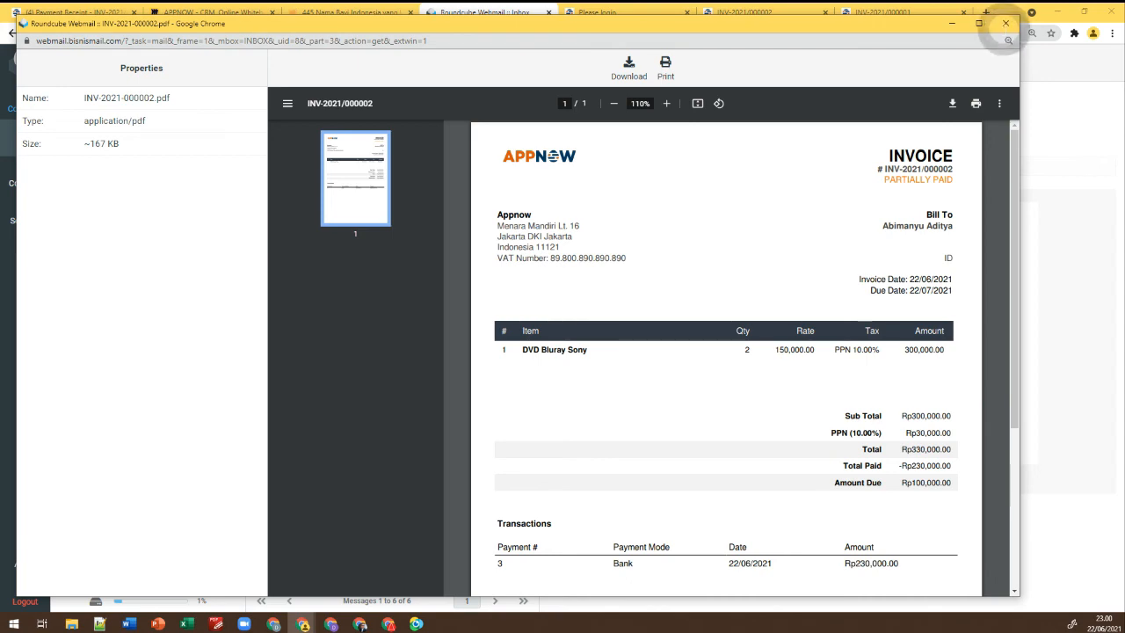
{"action": "left_click", "coordinate": [1005, 23]}
{"action": "left_click", "coordinate": [105, 13]}
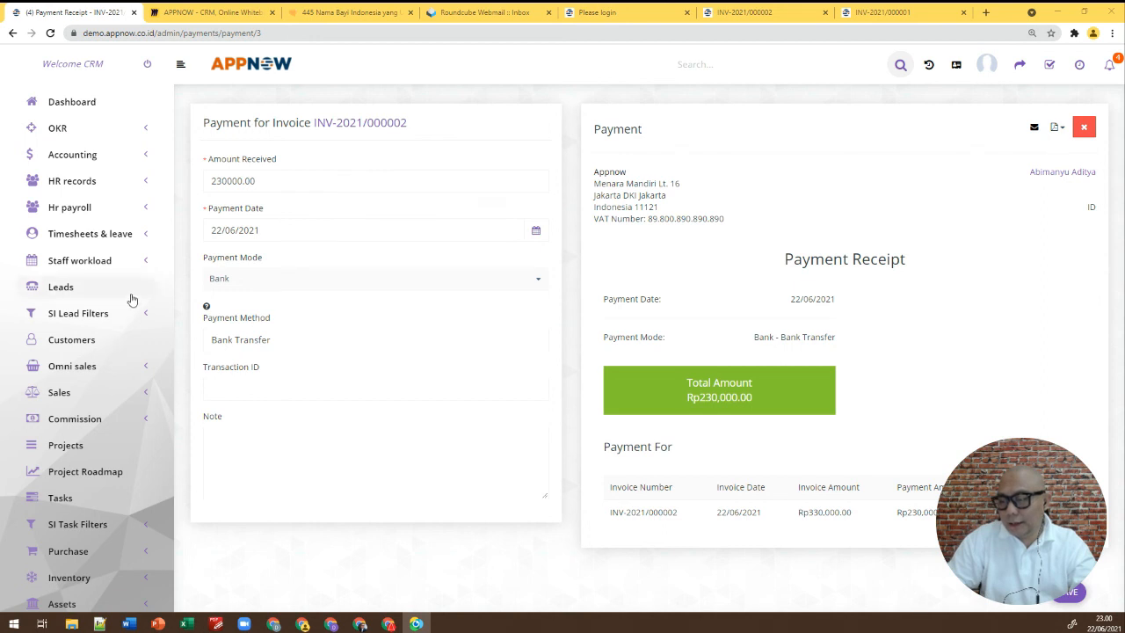
Open Sales > Items, showing the single DVD Bluray Sony item at Rp150,000.00
{"action": "scroll", "coordinate": [132, 299], "scroll_direction": "down", "scroll_amount": 2}
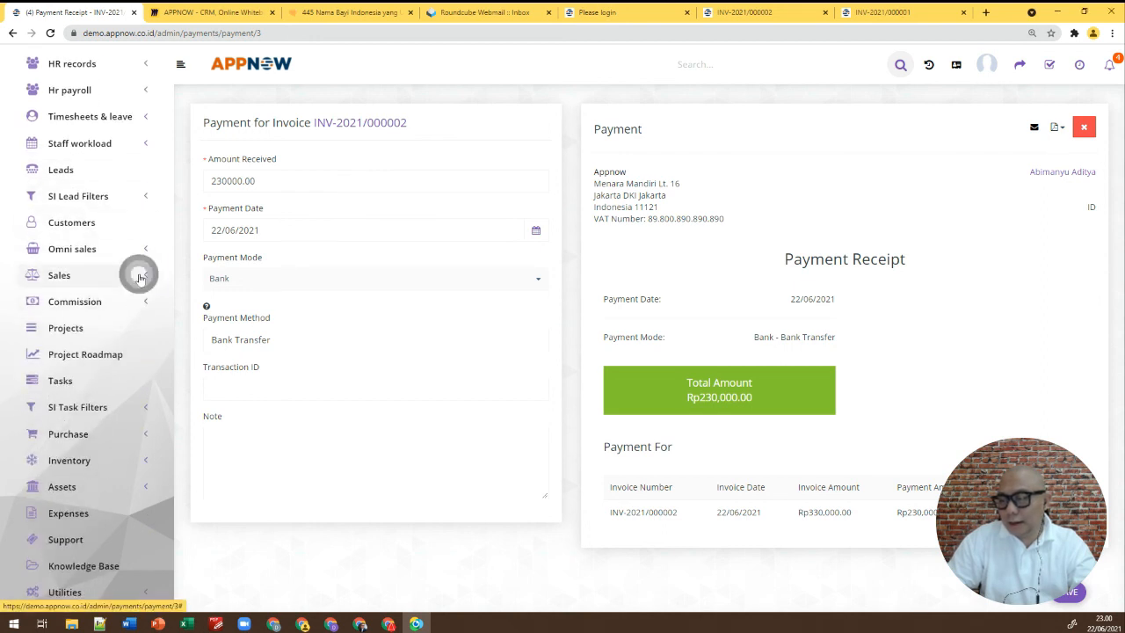
{"action": "left_click", "coordinate": [140, 277]}
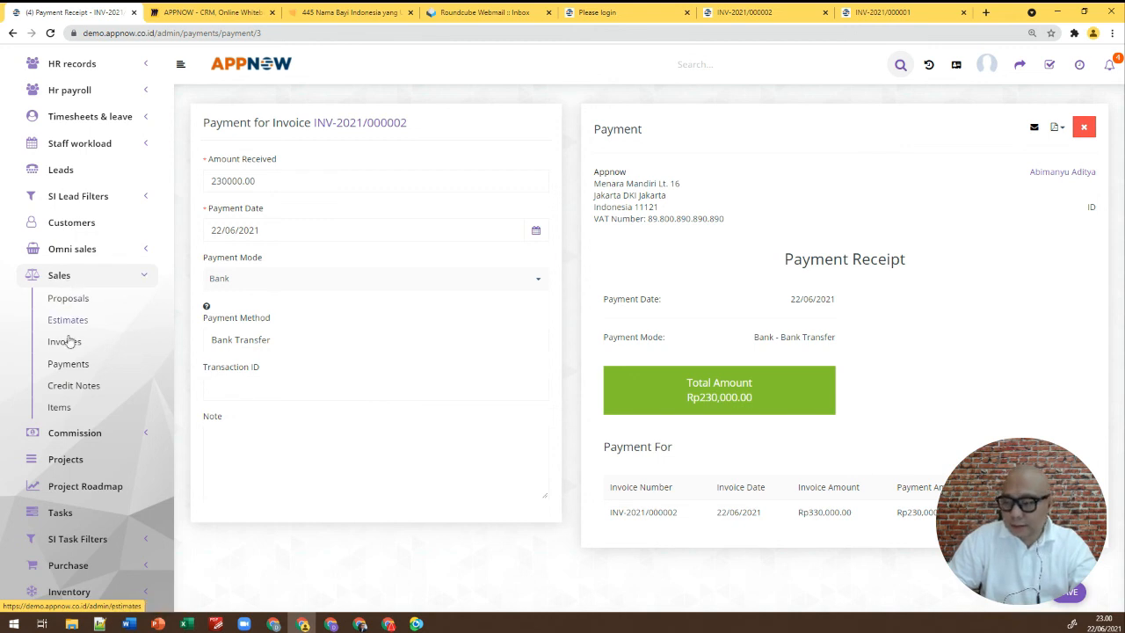
{"action": "left_click", "coordinate": [75, 410]}
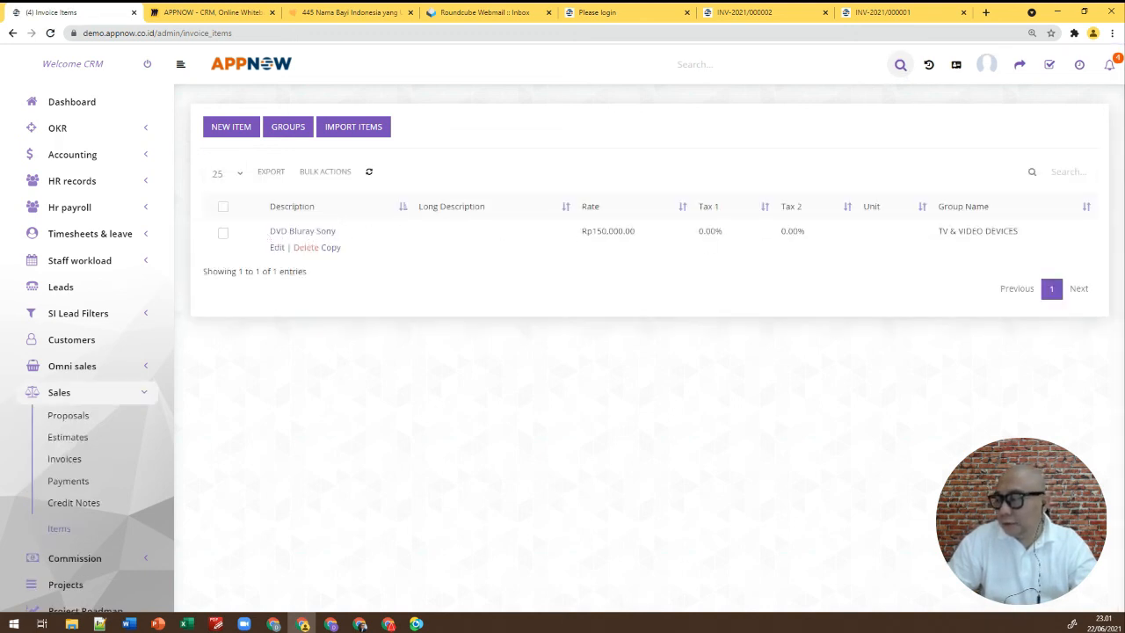
{"action": "left_click", "coordinate": [235, 134]}
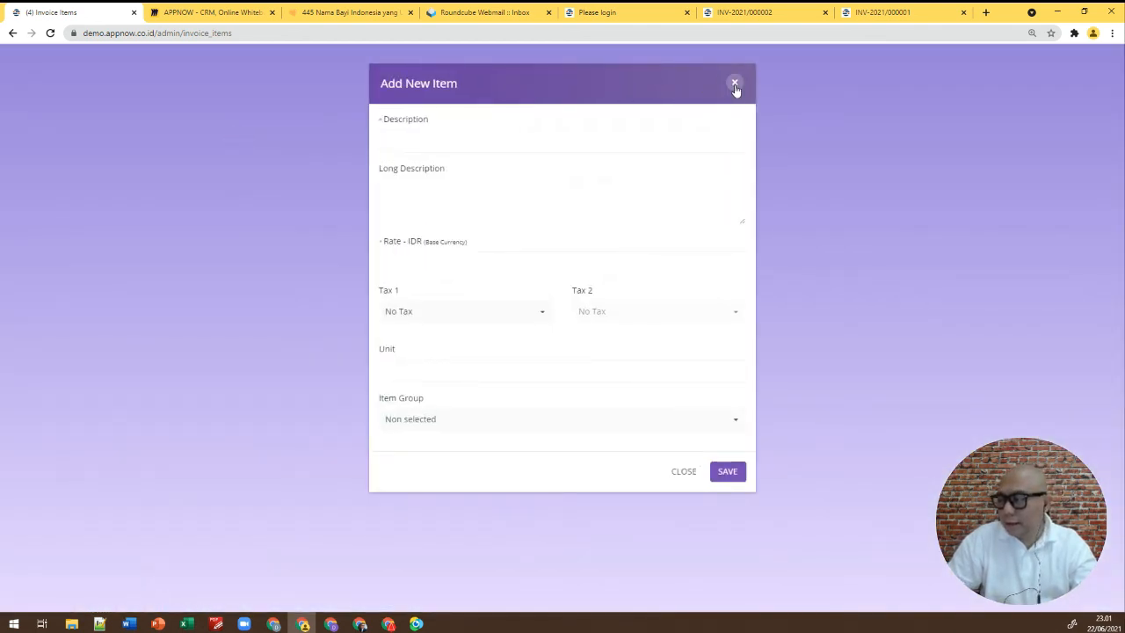
{"action": "left_click", "coordinate": [735, 84]}
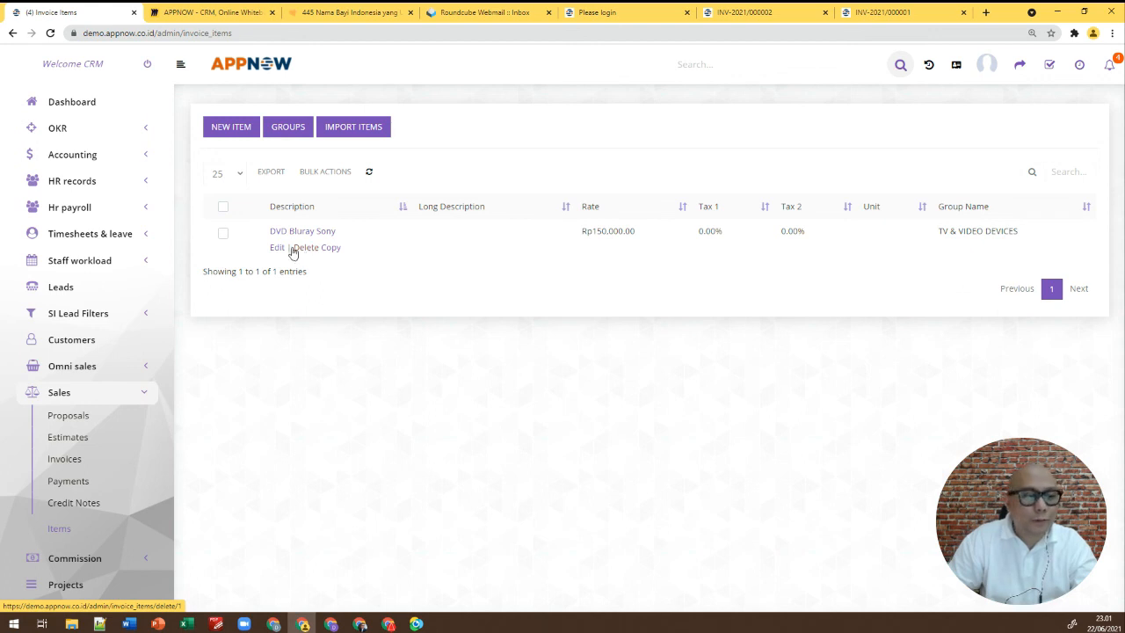
Start a new item: Sepeda Pasific Z01, long description 'Sepeda Lipat', rate 2,500,000
{"action": "left_click", "coordinate": [237, 137]}
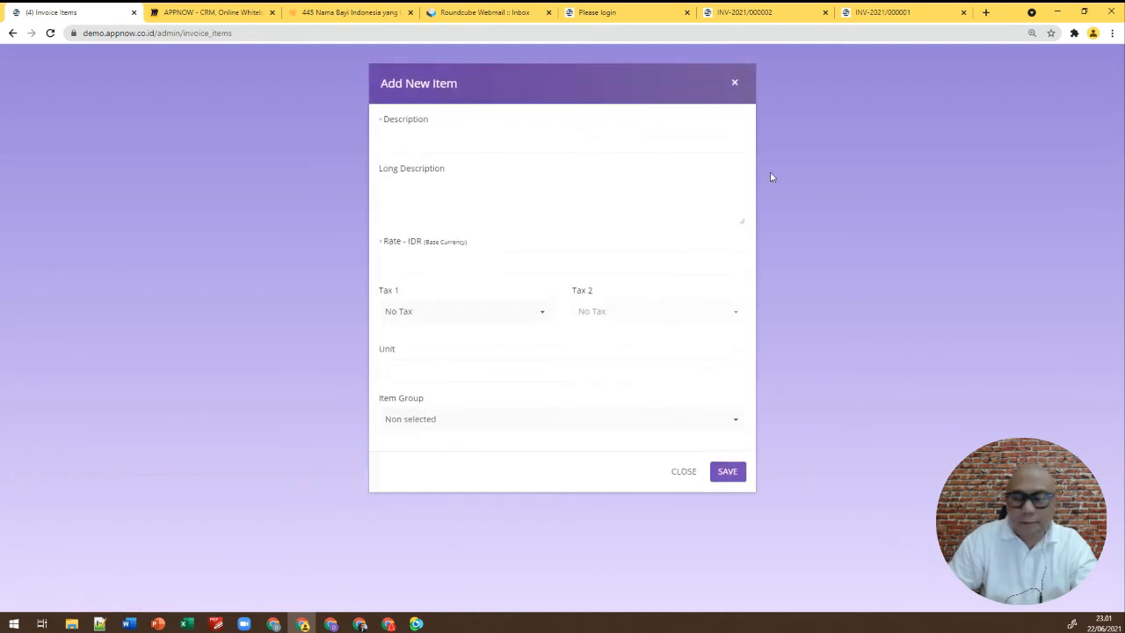
{"action": "left_click", "coordinate": [505, 143]}
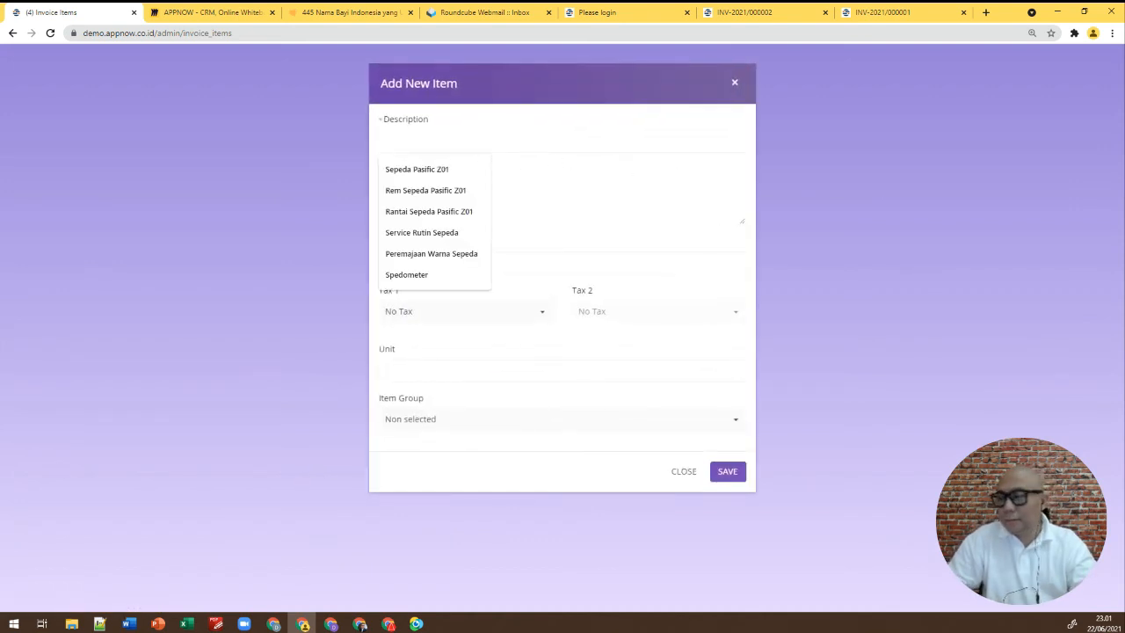
{"action": "left_click", "coordinate": [439, 169]}
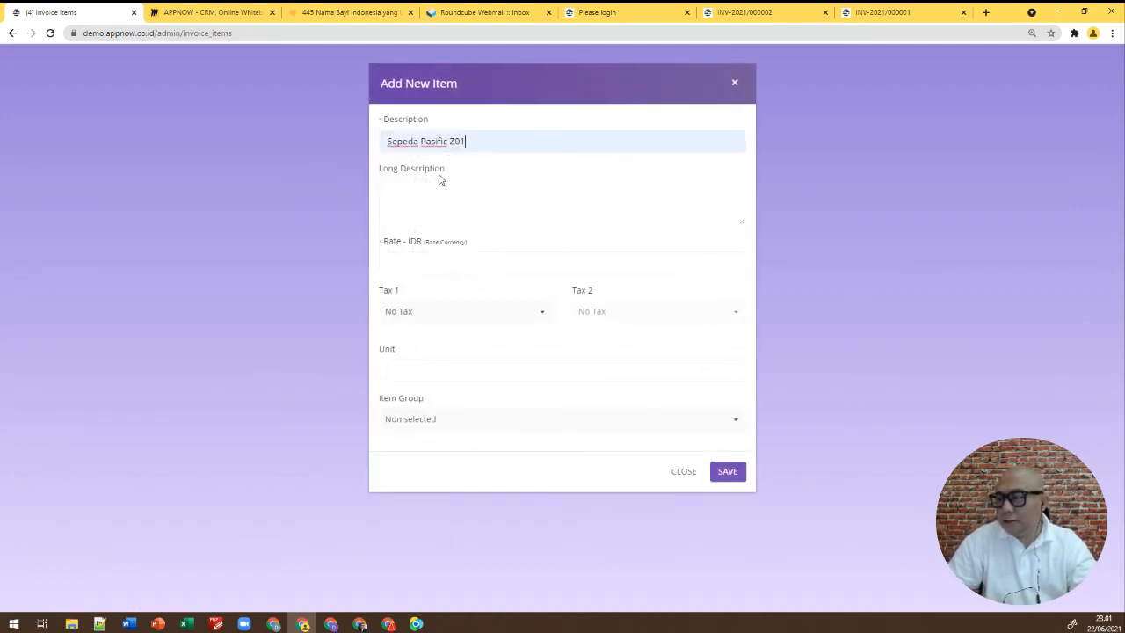
{"action": "left_click", "coordinate": [434, 188]}
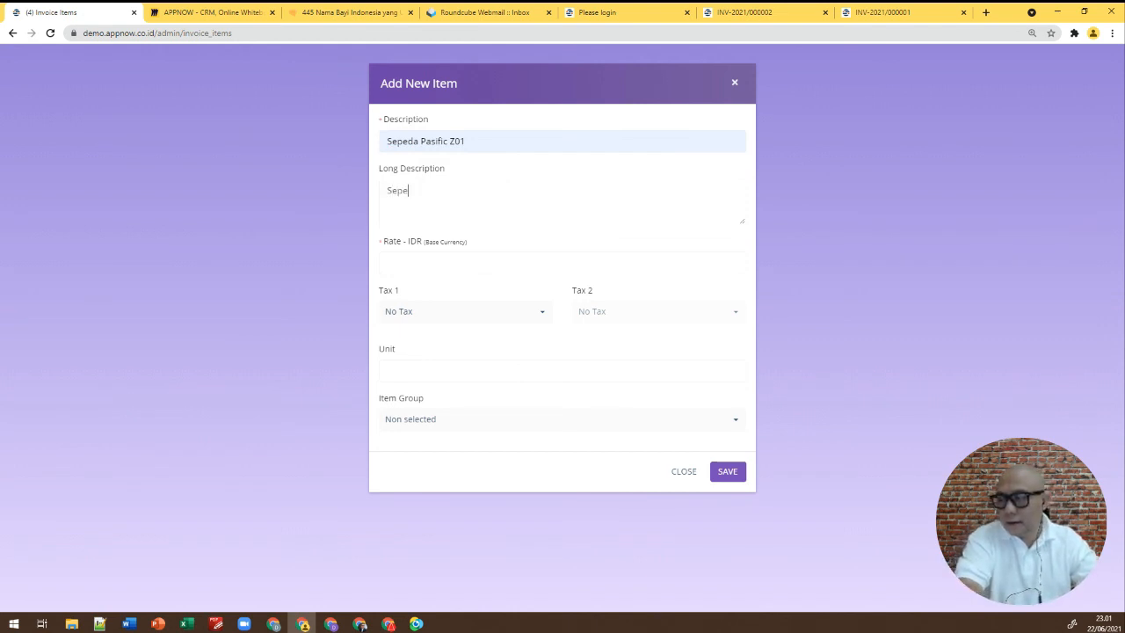
{"action": "type", "text": "Sepeda Lipat"}
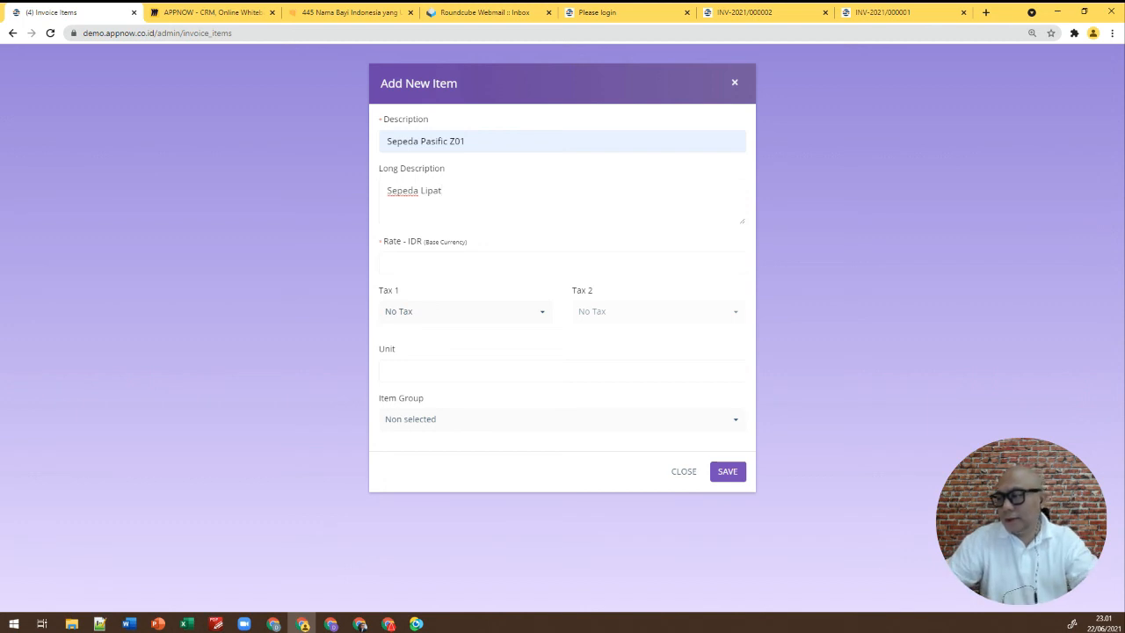
{"action": "left_click", "coordinate": [442, 258]}
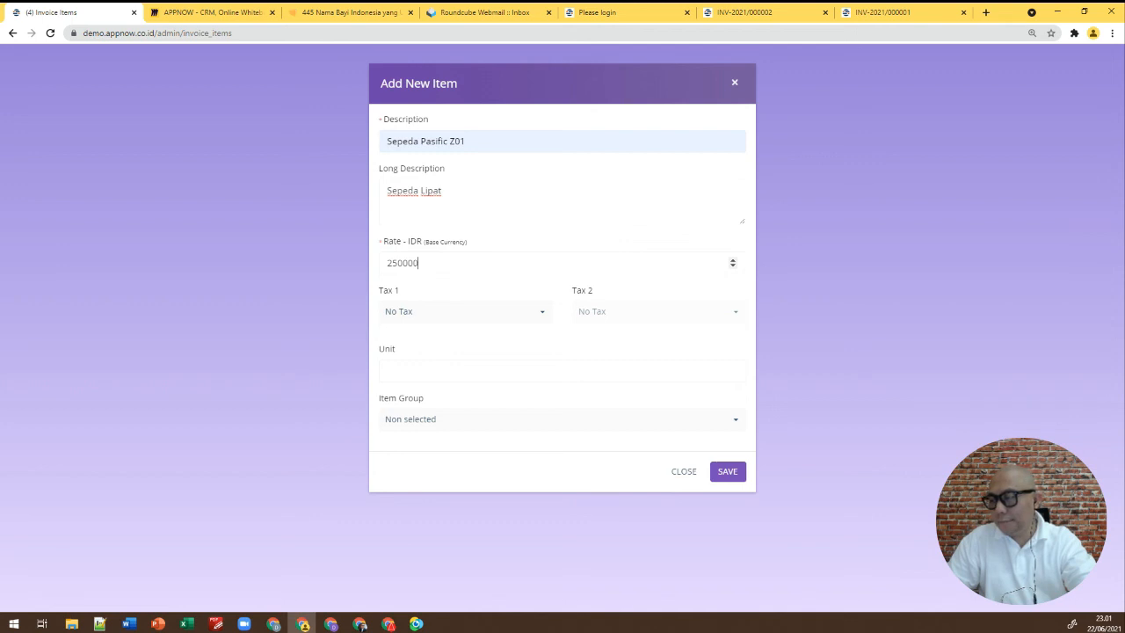
Set the unit to 'Unit', leave tax and item group empty, and save the item
{"action": "left_click", "coordinate": [454, 315]}
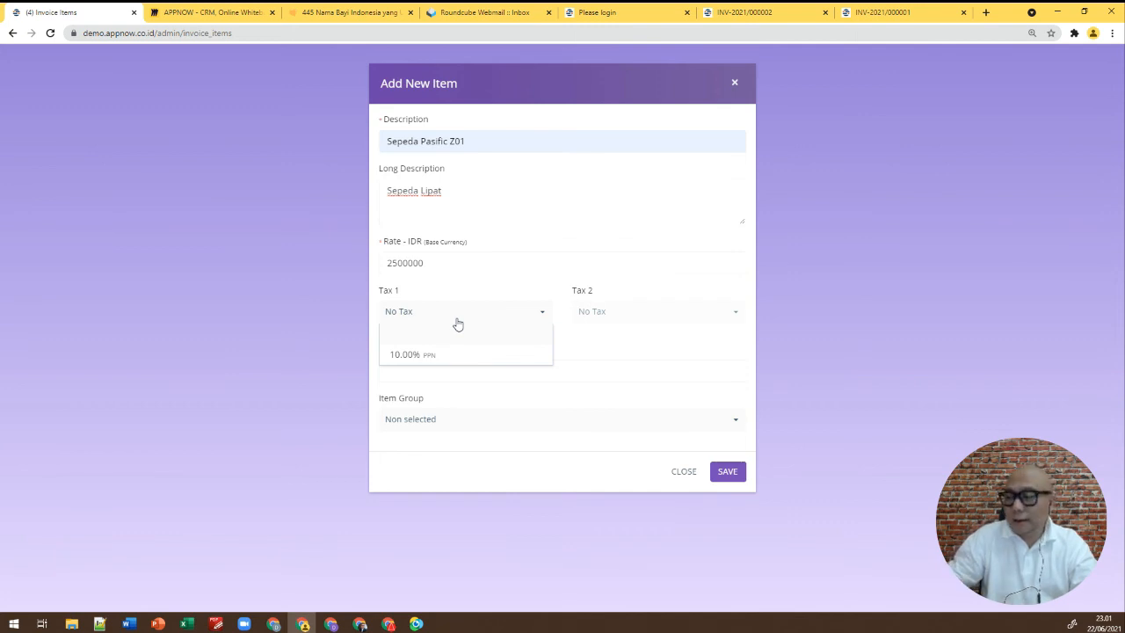
{"action": "left_click", "coordinate": [464, 290]}
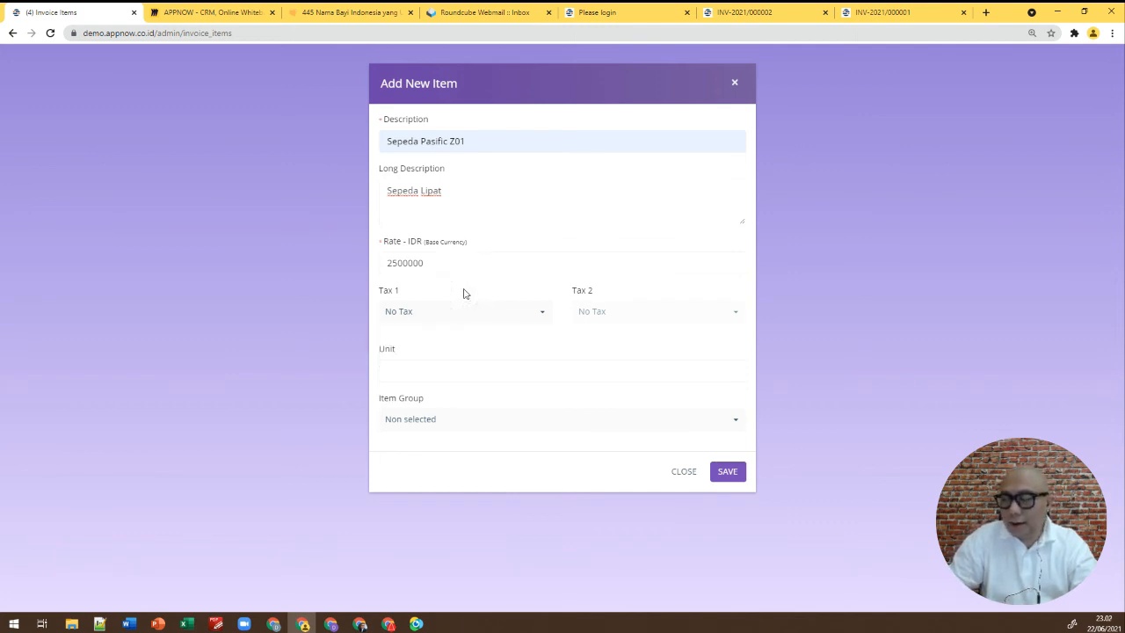
{"action": "left_click", "coordinate": [436, 373]}
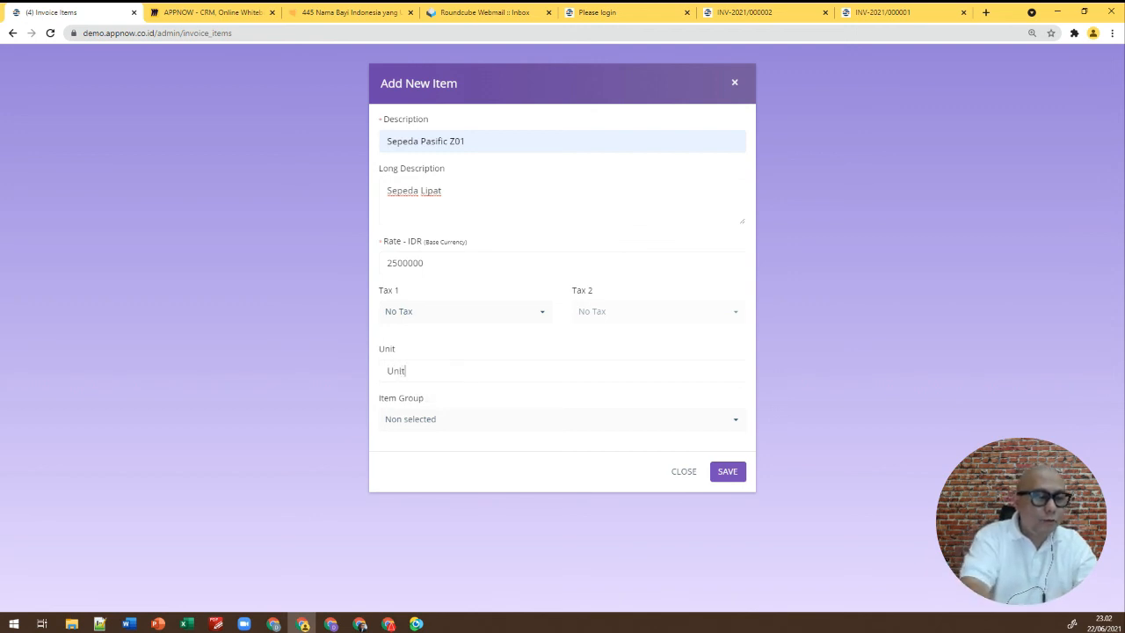
{"action": "left_click", "coordinate": [441, 417]}
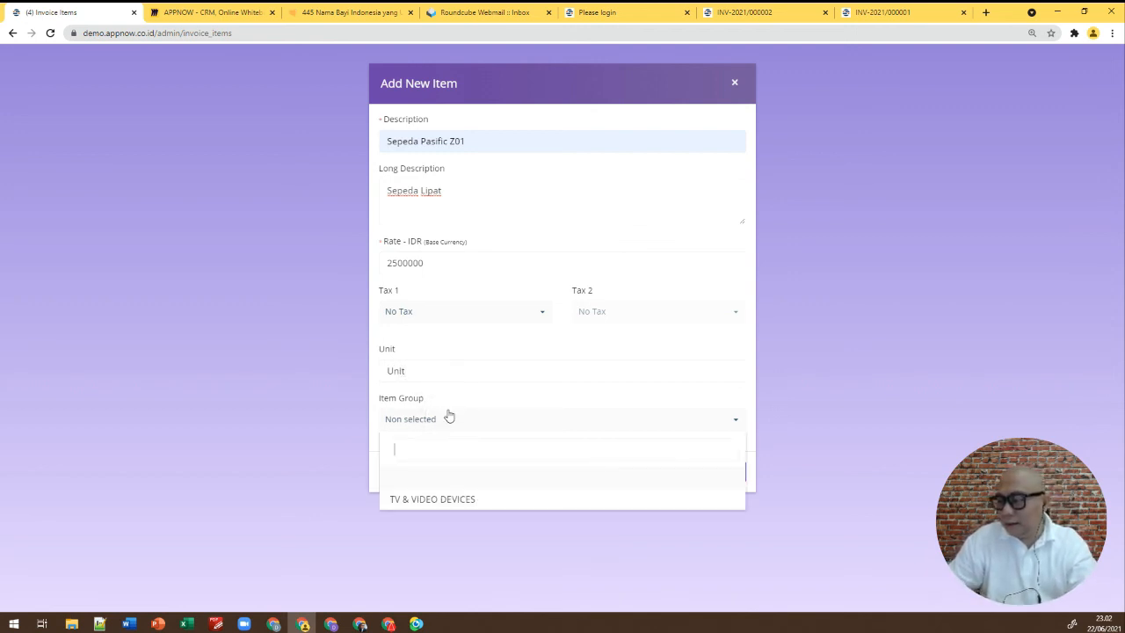
{"action": "left_click", "coordinate": [378, 399]}
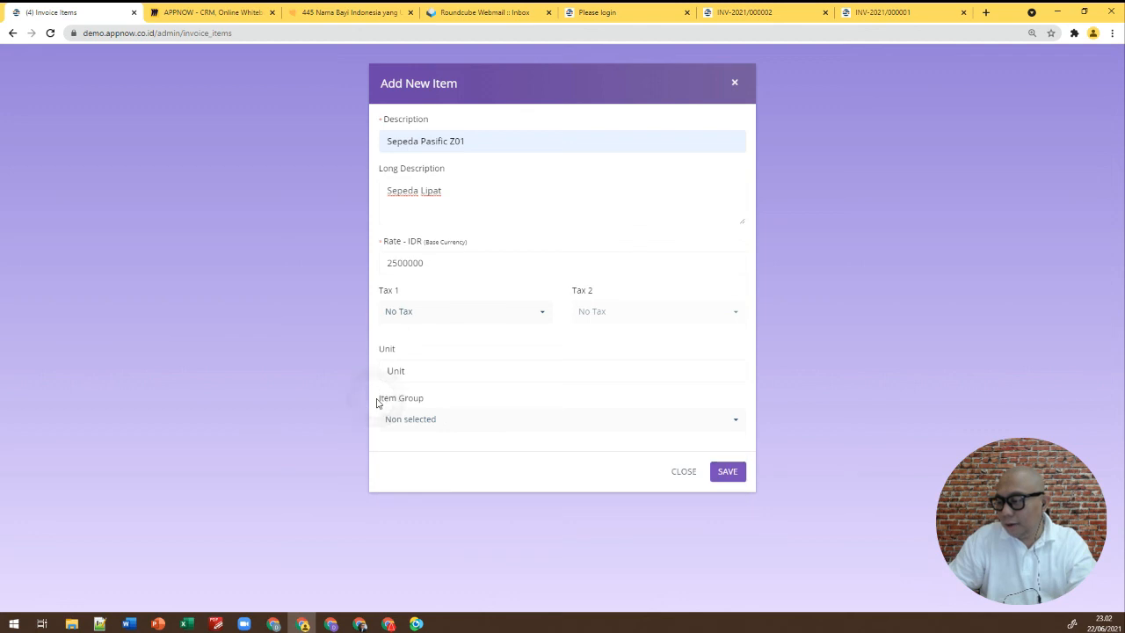
{"action": "left_click", "coordinate": [410, 419]}
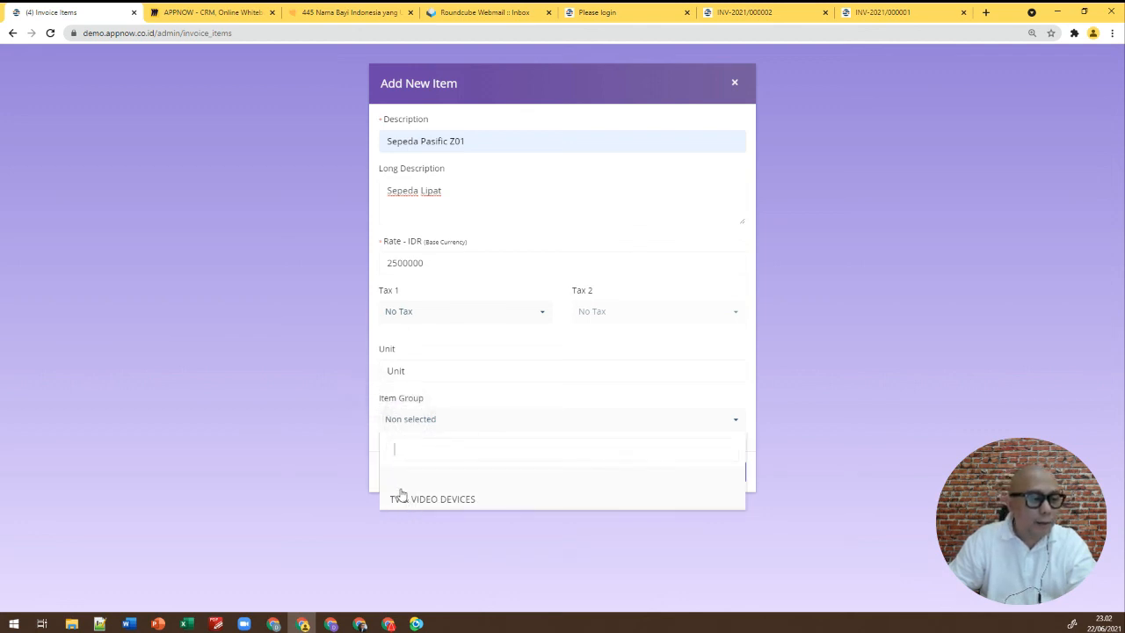
{"action": "left_click", "coordinate": [374, 471]}
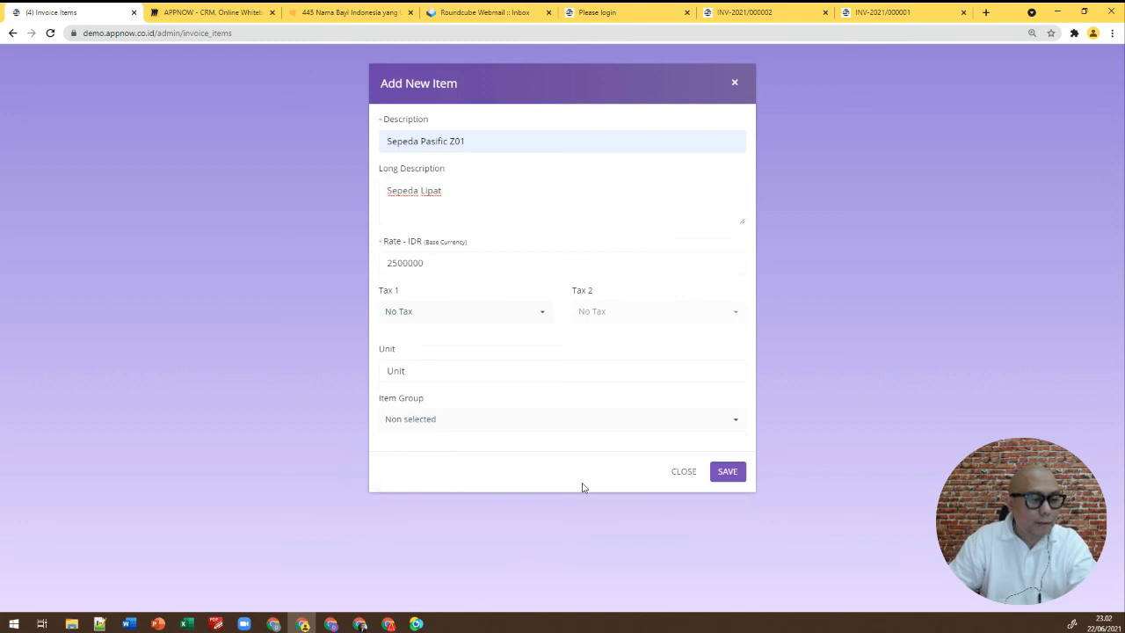
{"action": "left_click", "coordinate": [726, 471]}
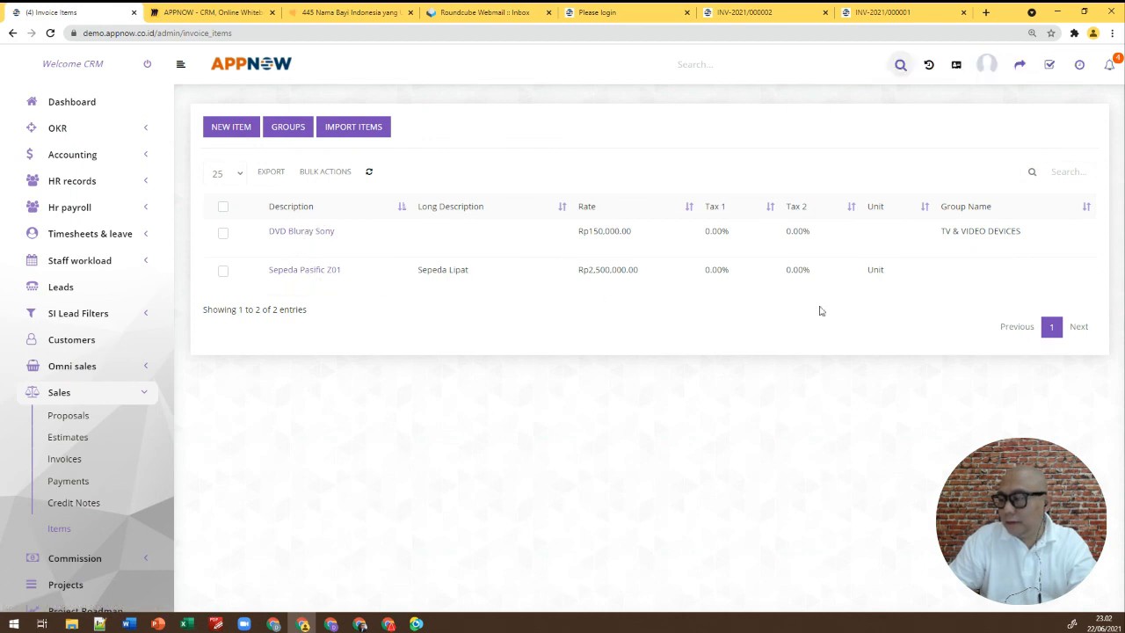
Go to Sales > Estimates to show the estimates list
{"action": "left_click", "coordinate": [68, 443]}
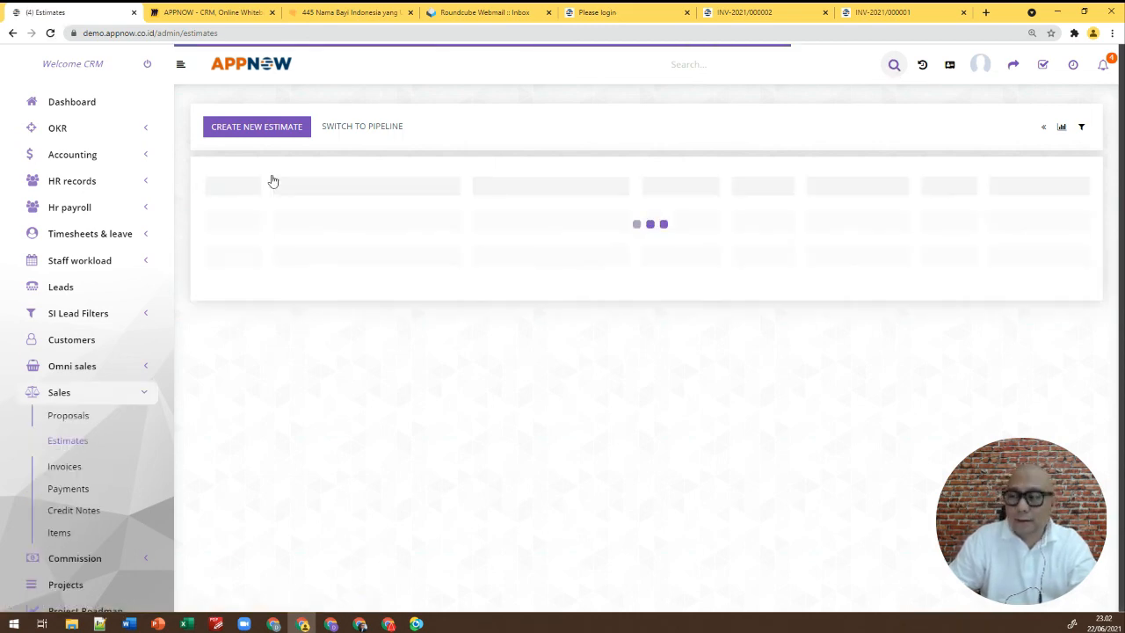
Create new estimate EST-2021/000002 and select its customer through the customer search
{"action": "left_click", "coordinate": [271, 130]}
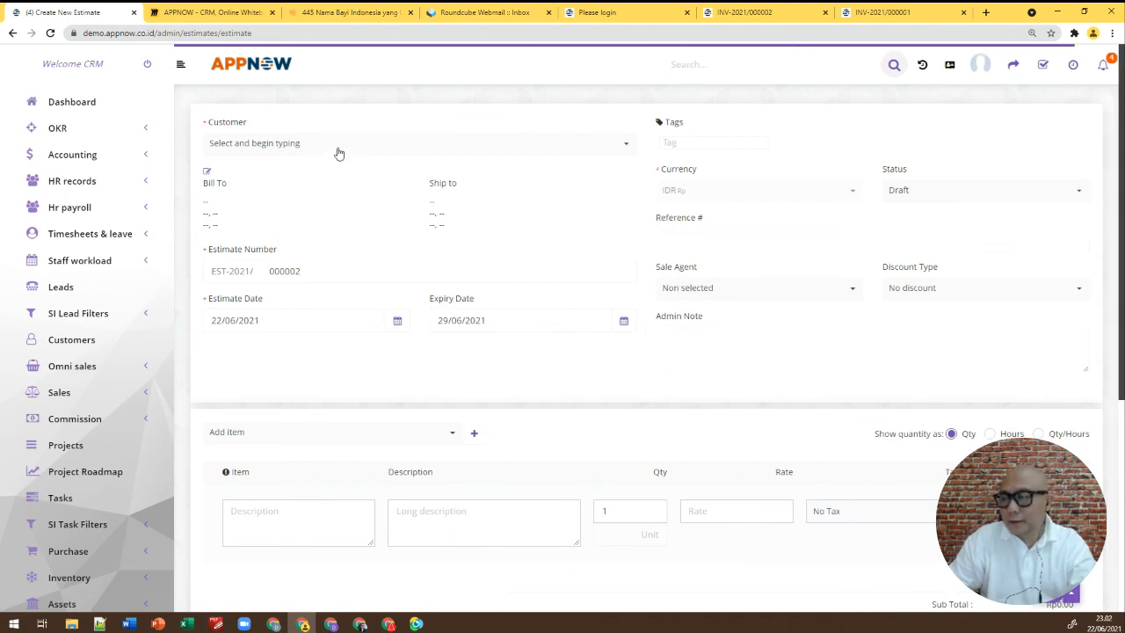
{"action": "left_click", "coordinate": [339, 149]}
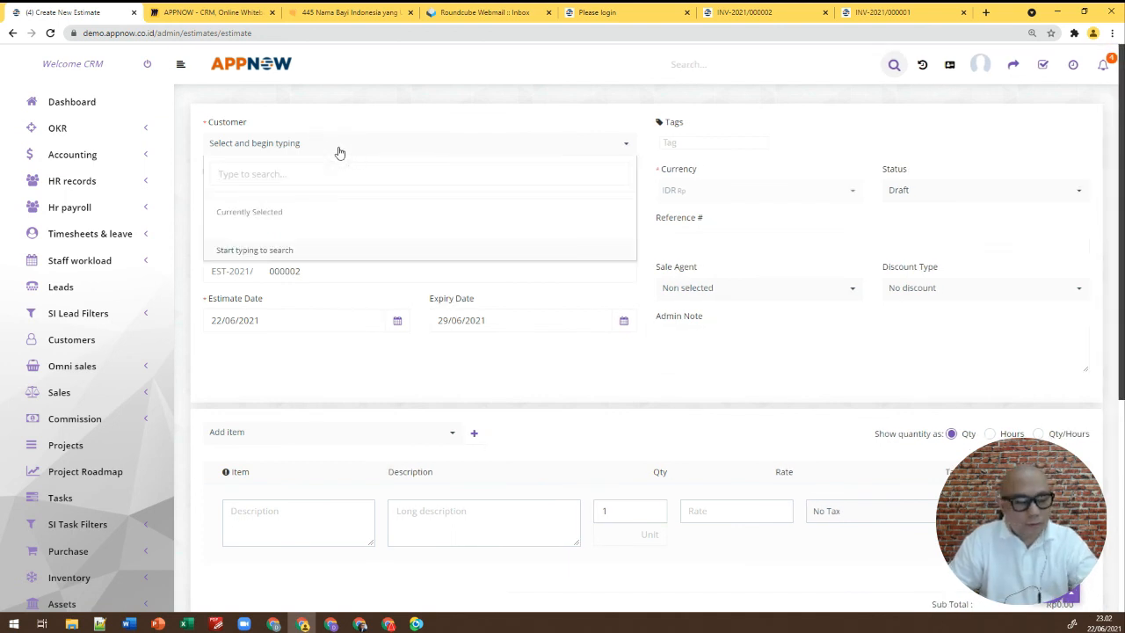
{"action": "type", "text": "ab"}
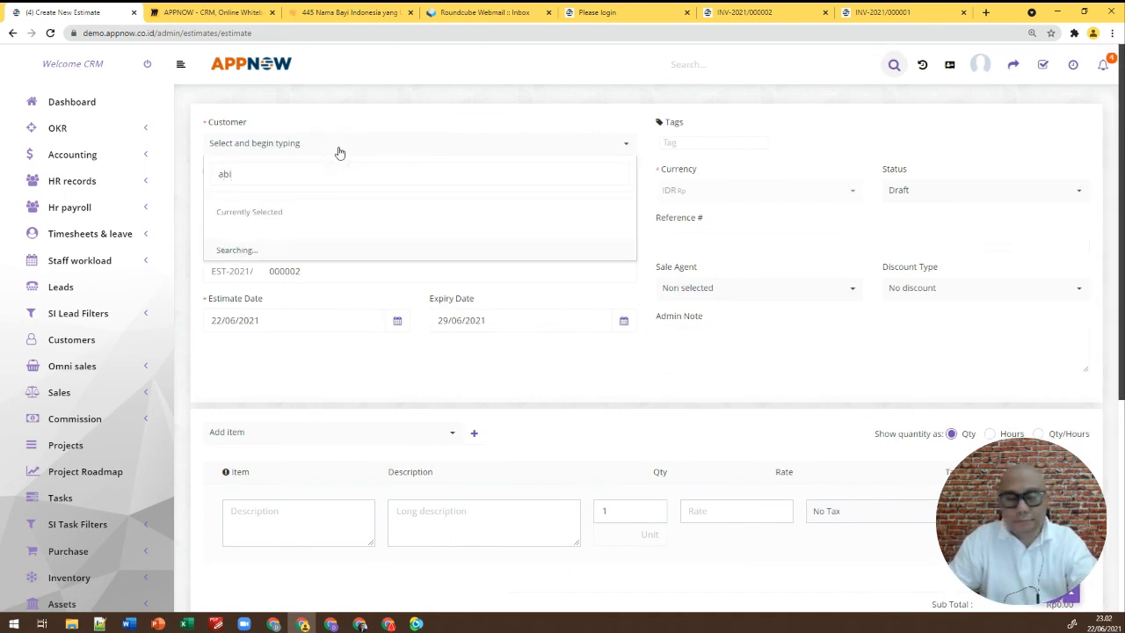
{"action": "type", "text": "i"}
{"action": "left_click", "coordinate": [260, 202]}
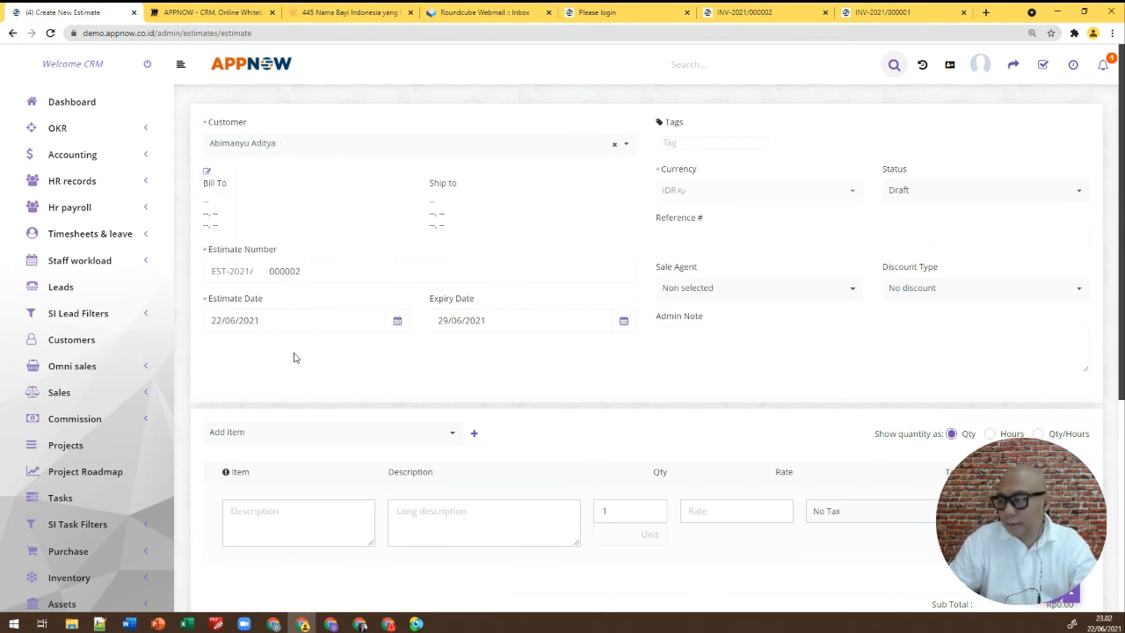
{"action": "scroll", "coordinate": [305, 360], "scroll_direction": "down", "scroll_amount": 3}
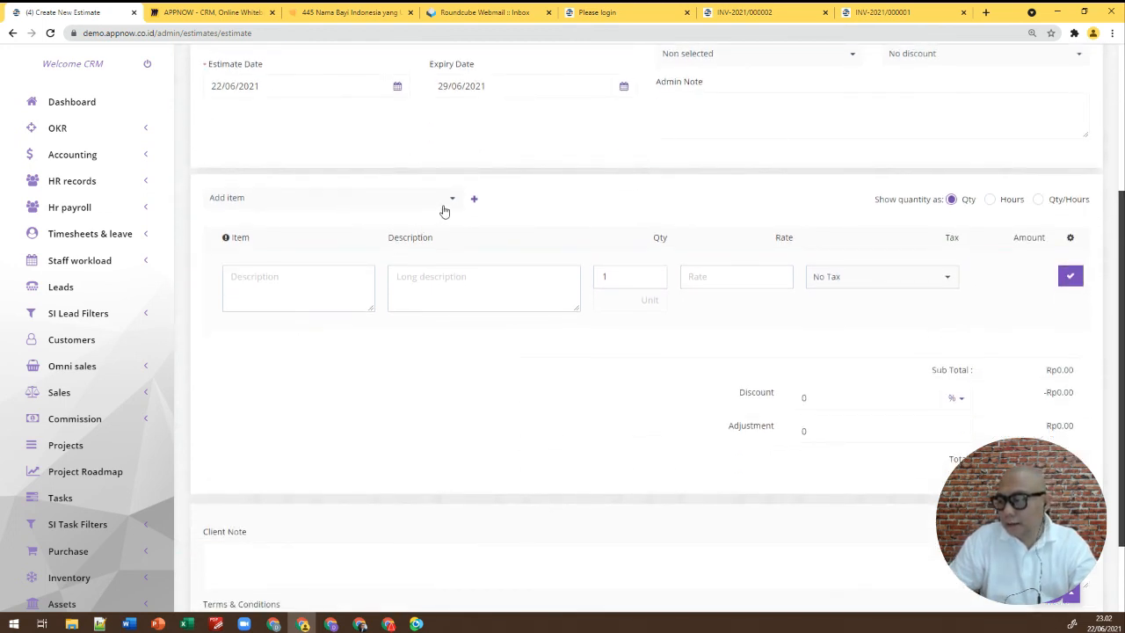
Add Sepeda Pasific Z01 to the estimate with 10.00% PPN tax, totalling Rp2,750,000.00
{"action": "left_click", "coordinate": [452, 197]}
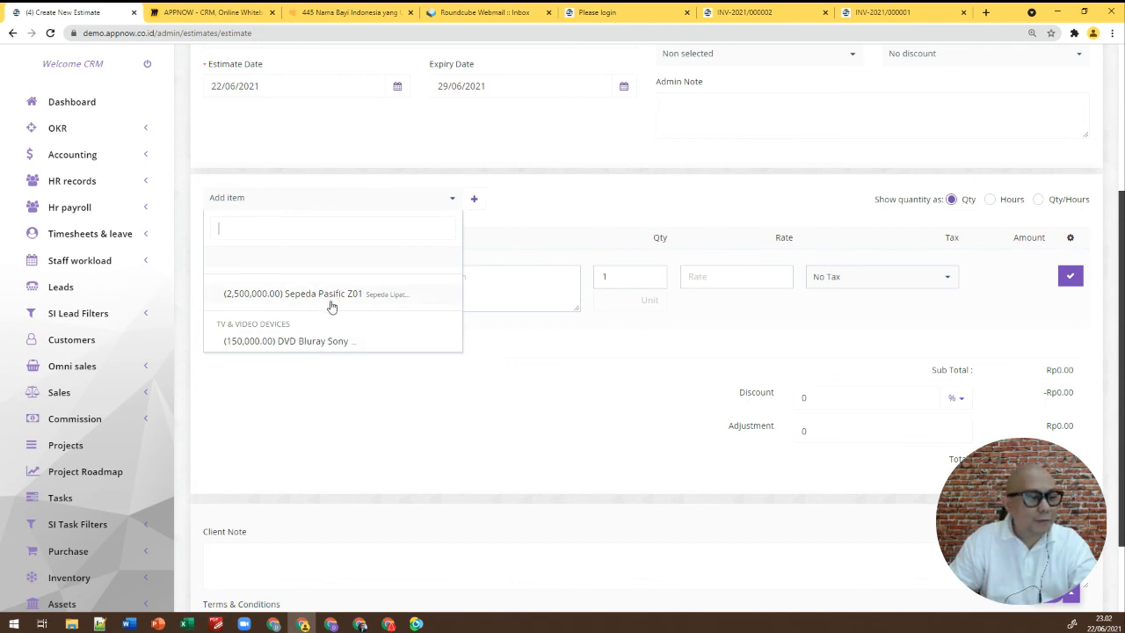
{"action": "left_click", "coordinate": [331, 302]}
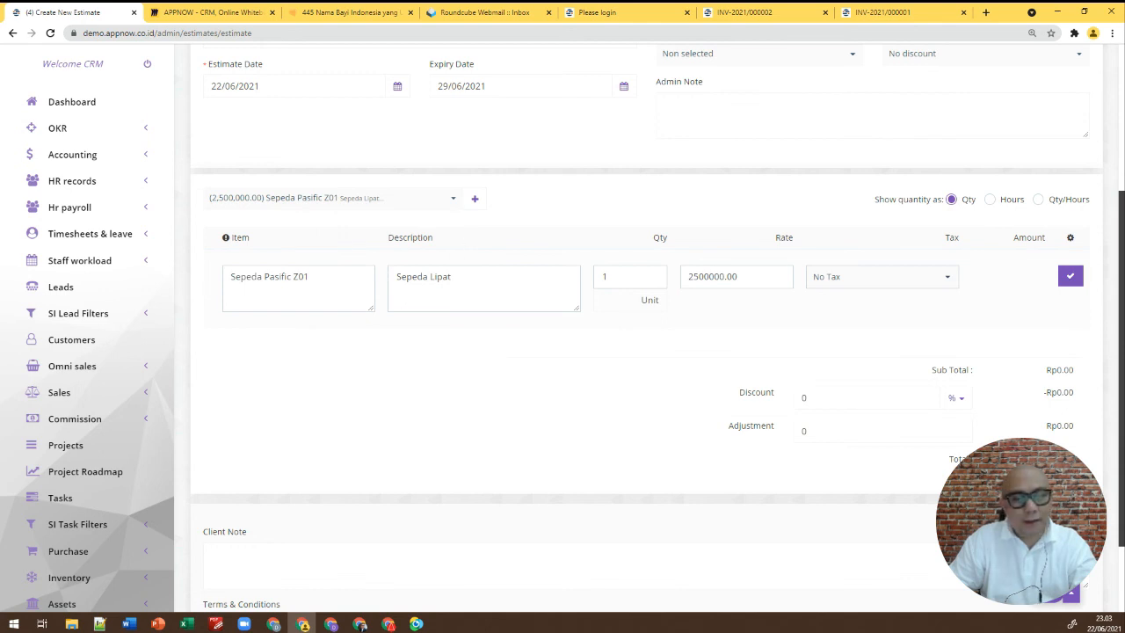
{"action": "left_click", "coordinate": [948, 284]}
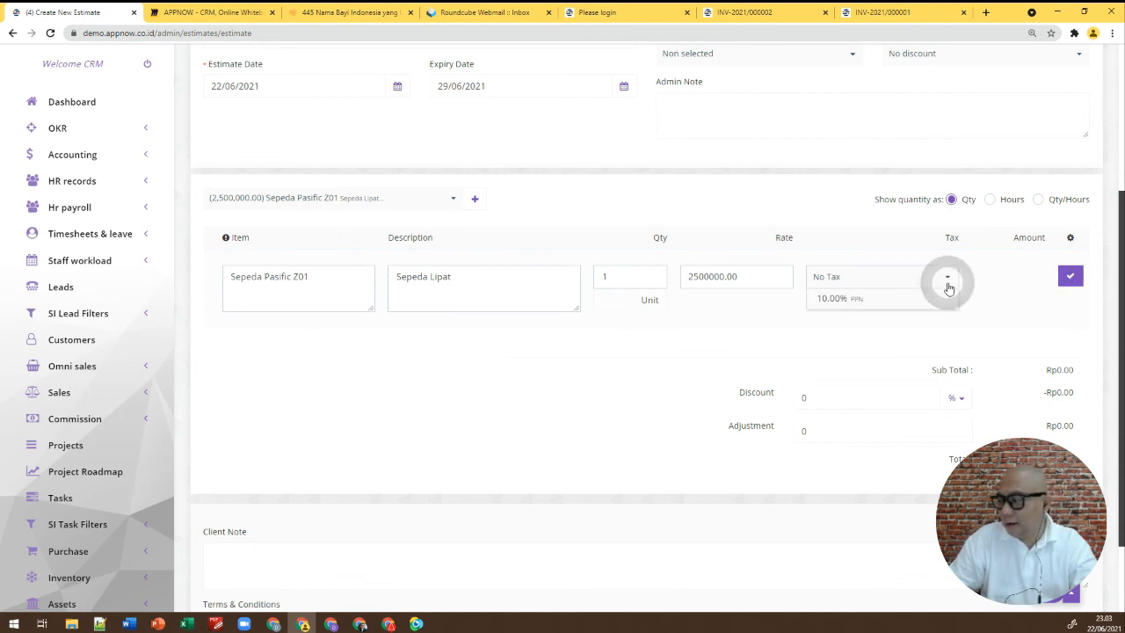
{"action": "left_click", "coordinate": [902, 301]}
{"action": "left_click", "coordinate": [988, 301]}
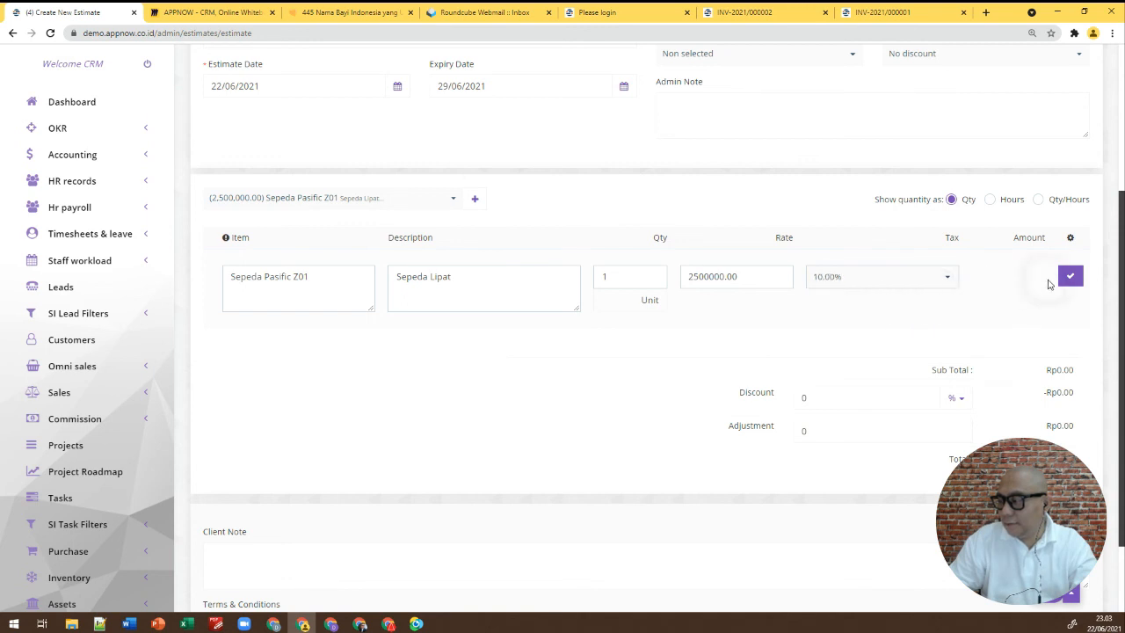
{"action": "left_click", "coordinate": [1069, 276]}
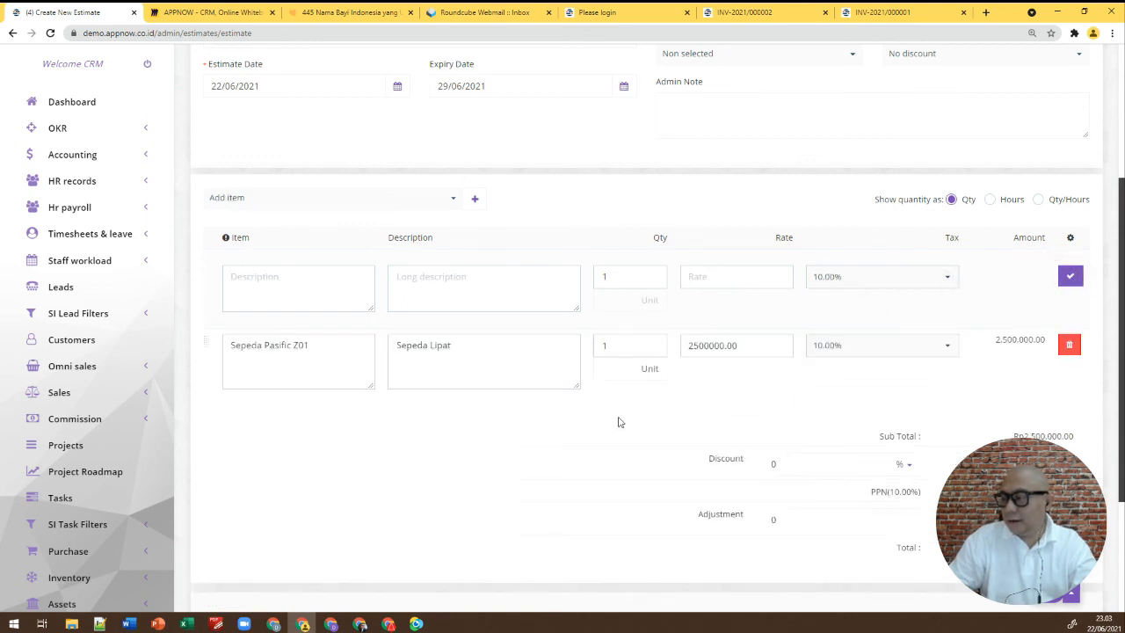
{"action": "scroll", "coordinate": [596, 429], "scroll_direction": "down", "scroll_amount": 2}
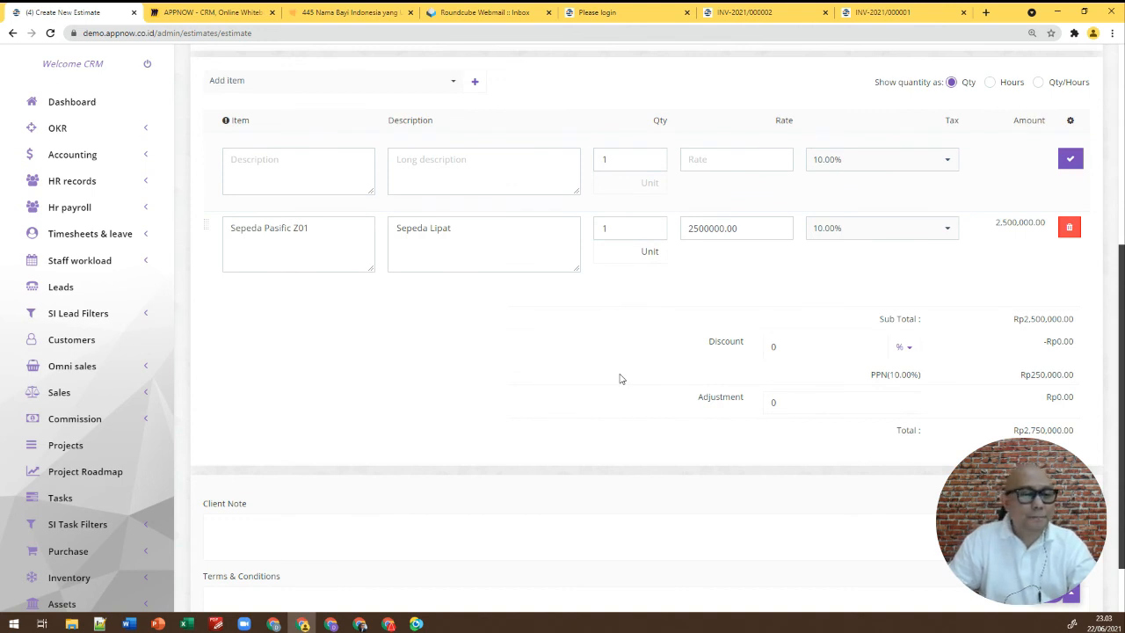
{"action": "scroll", "coordinate": [620, 378], "scroll_direction": "up", "scroll_amount": 6}
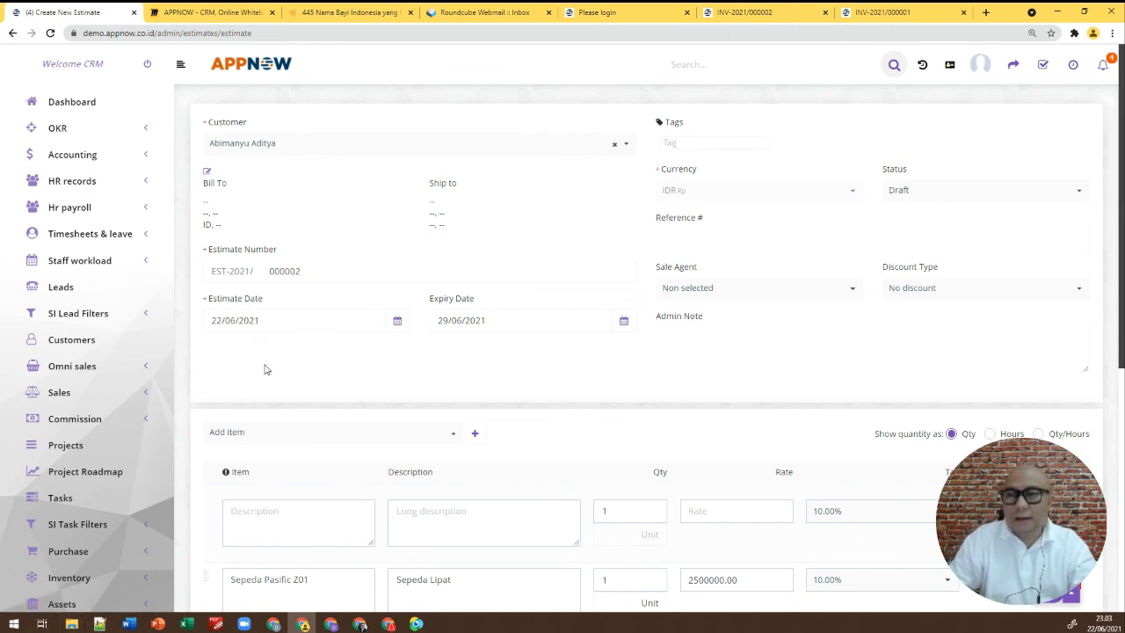
{"action": "scroll", "coordinate": [123, 323], "scroll_direction": "down", "scroll_amount": 4}
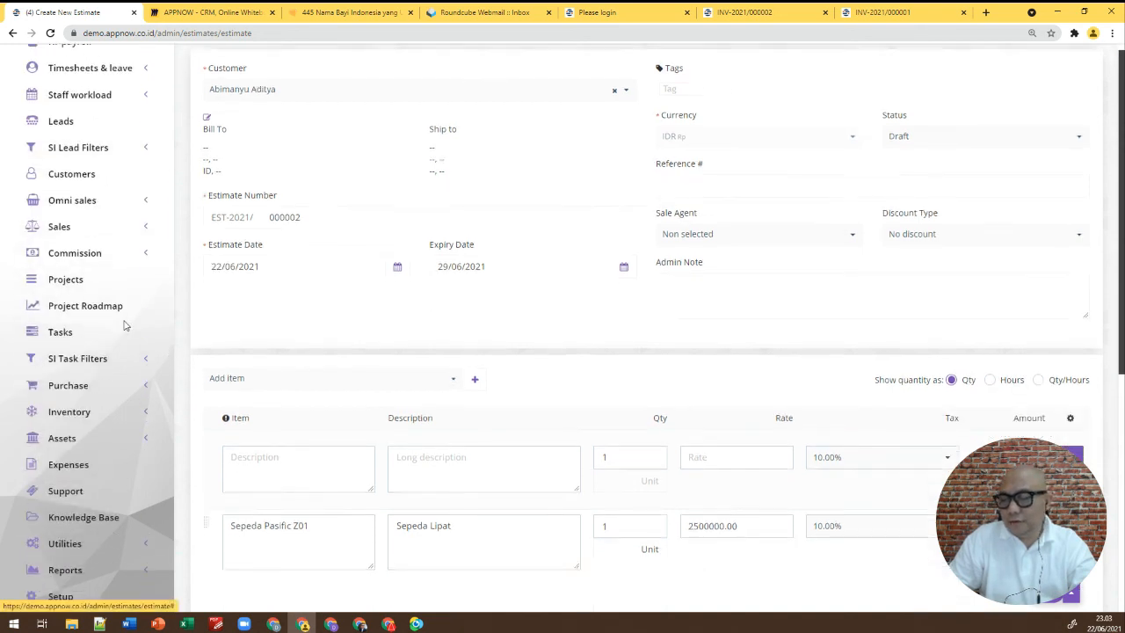
{"action": "left_click", "coordinate": [145, 227]}
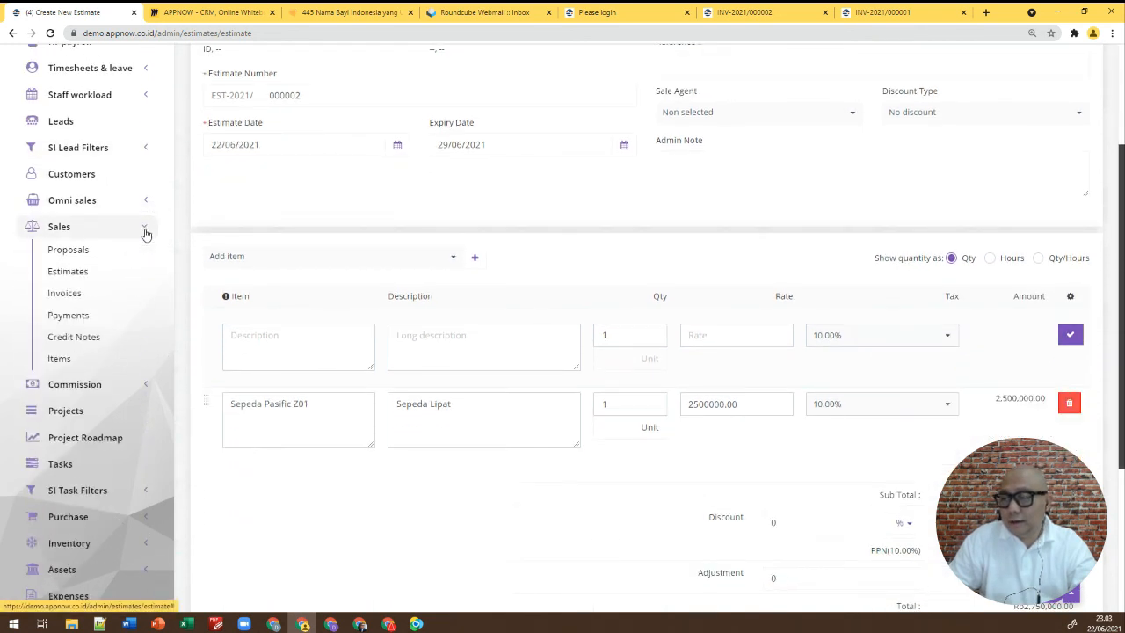